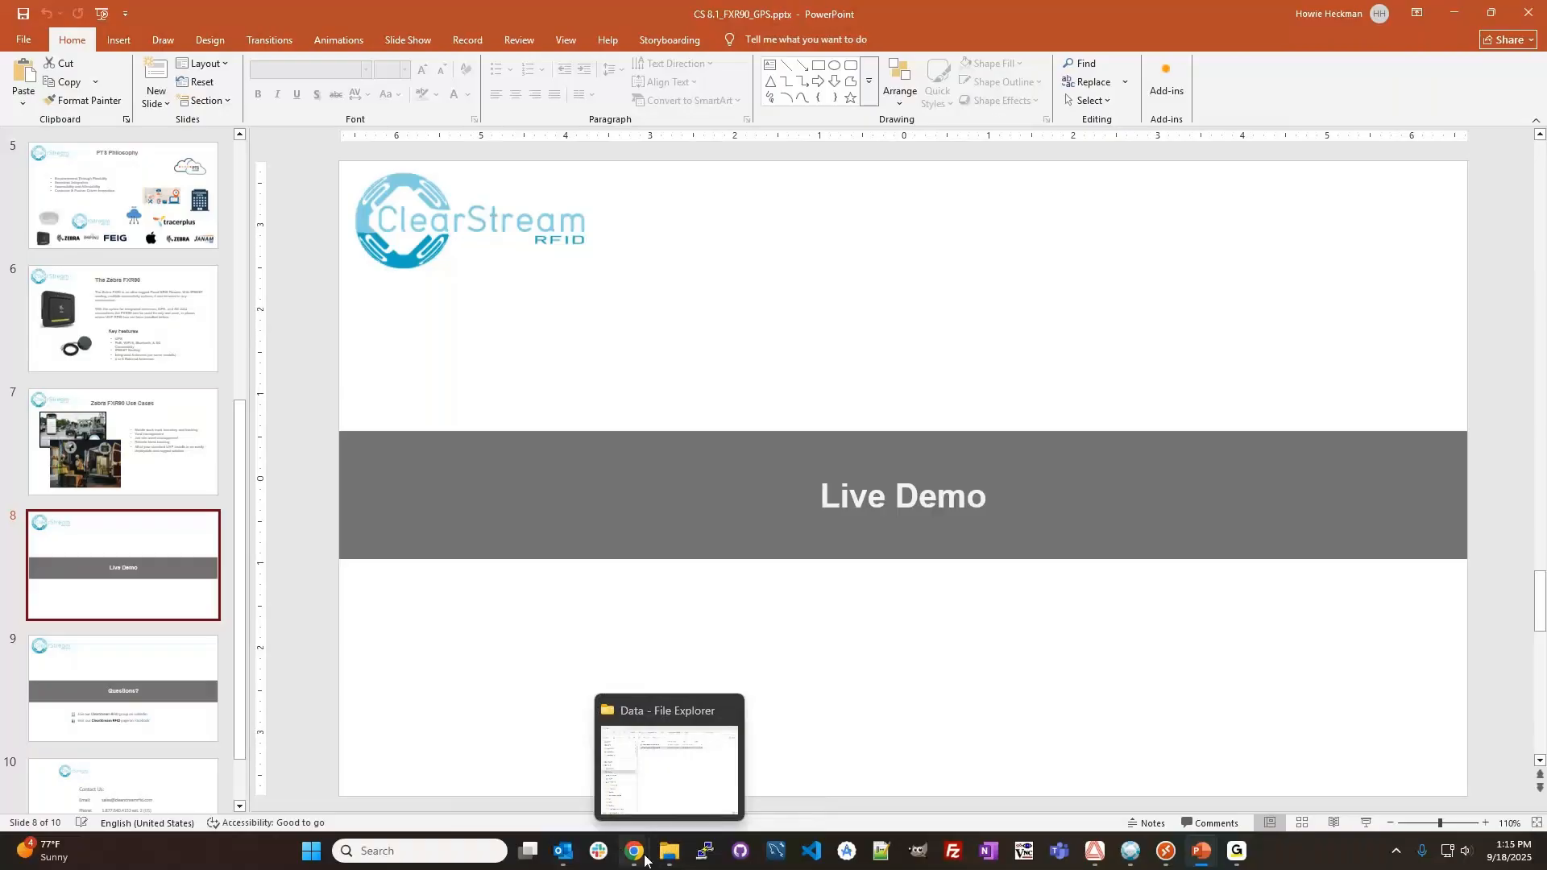
Bring up the ClearStream RFID website in the browser and view its free trial download form.
mouse_move(644, 861)
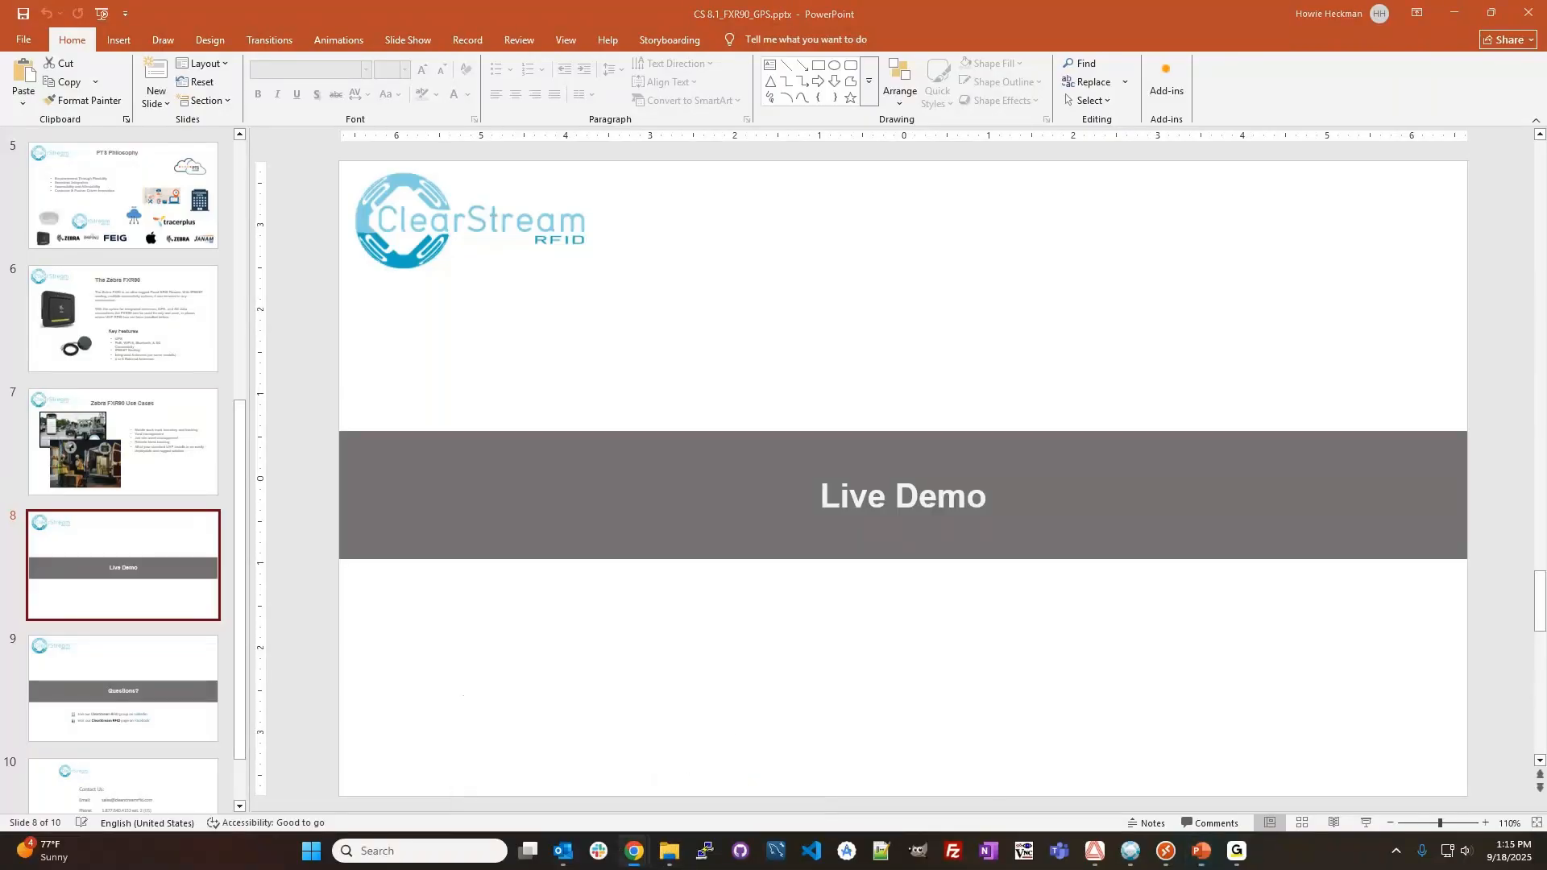
left_click_drag(1323, 127, 380, 85)
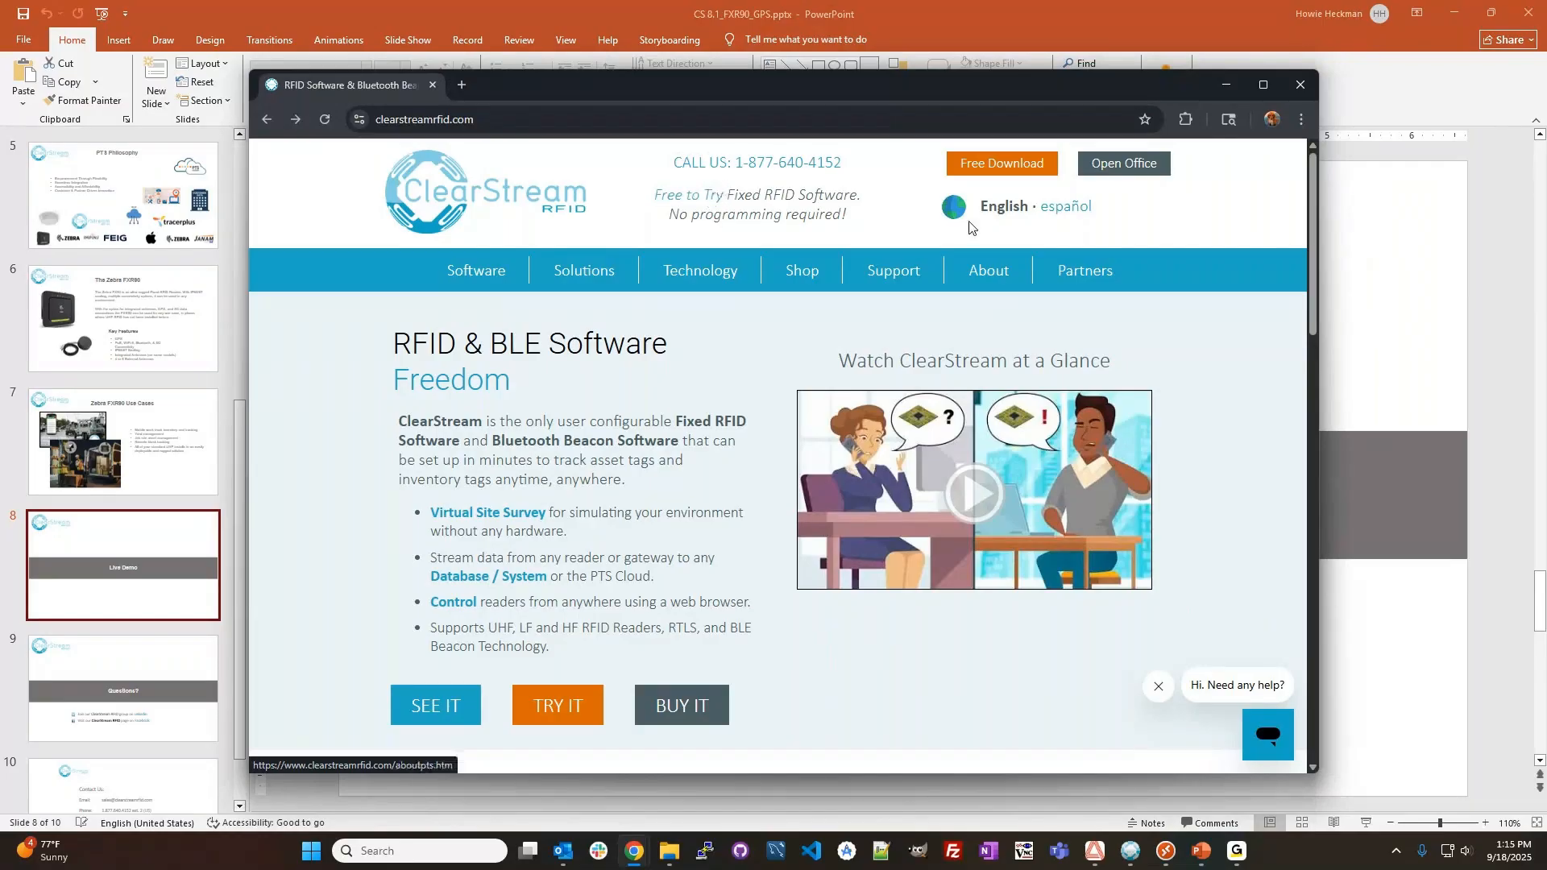
left_click(996, 166)
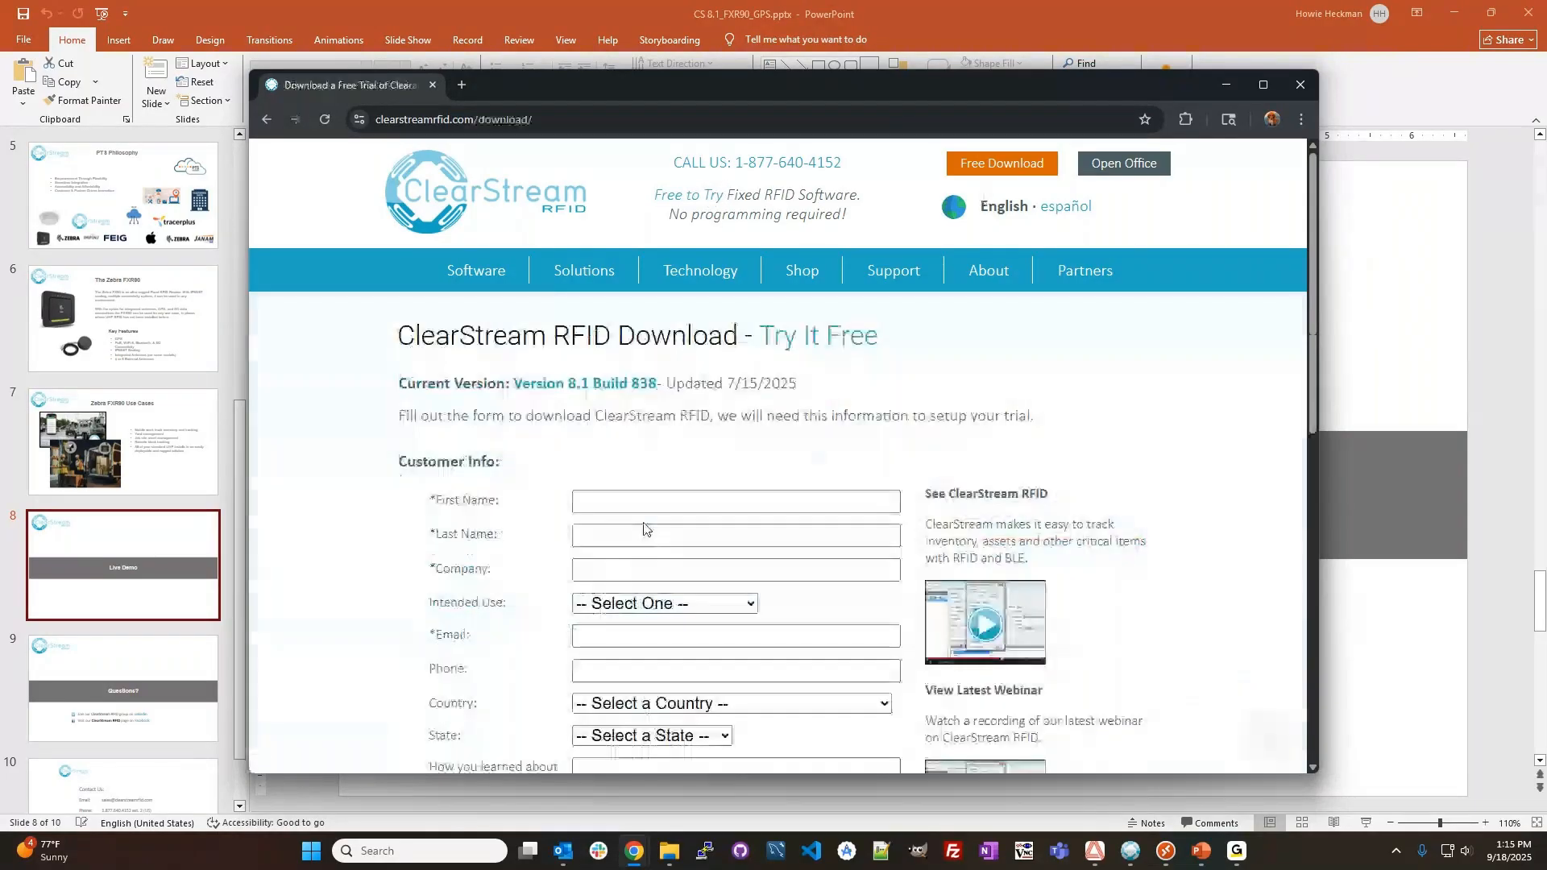
scroll(643, 529, "down", 1)
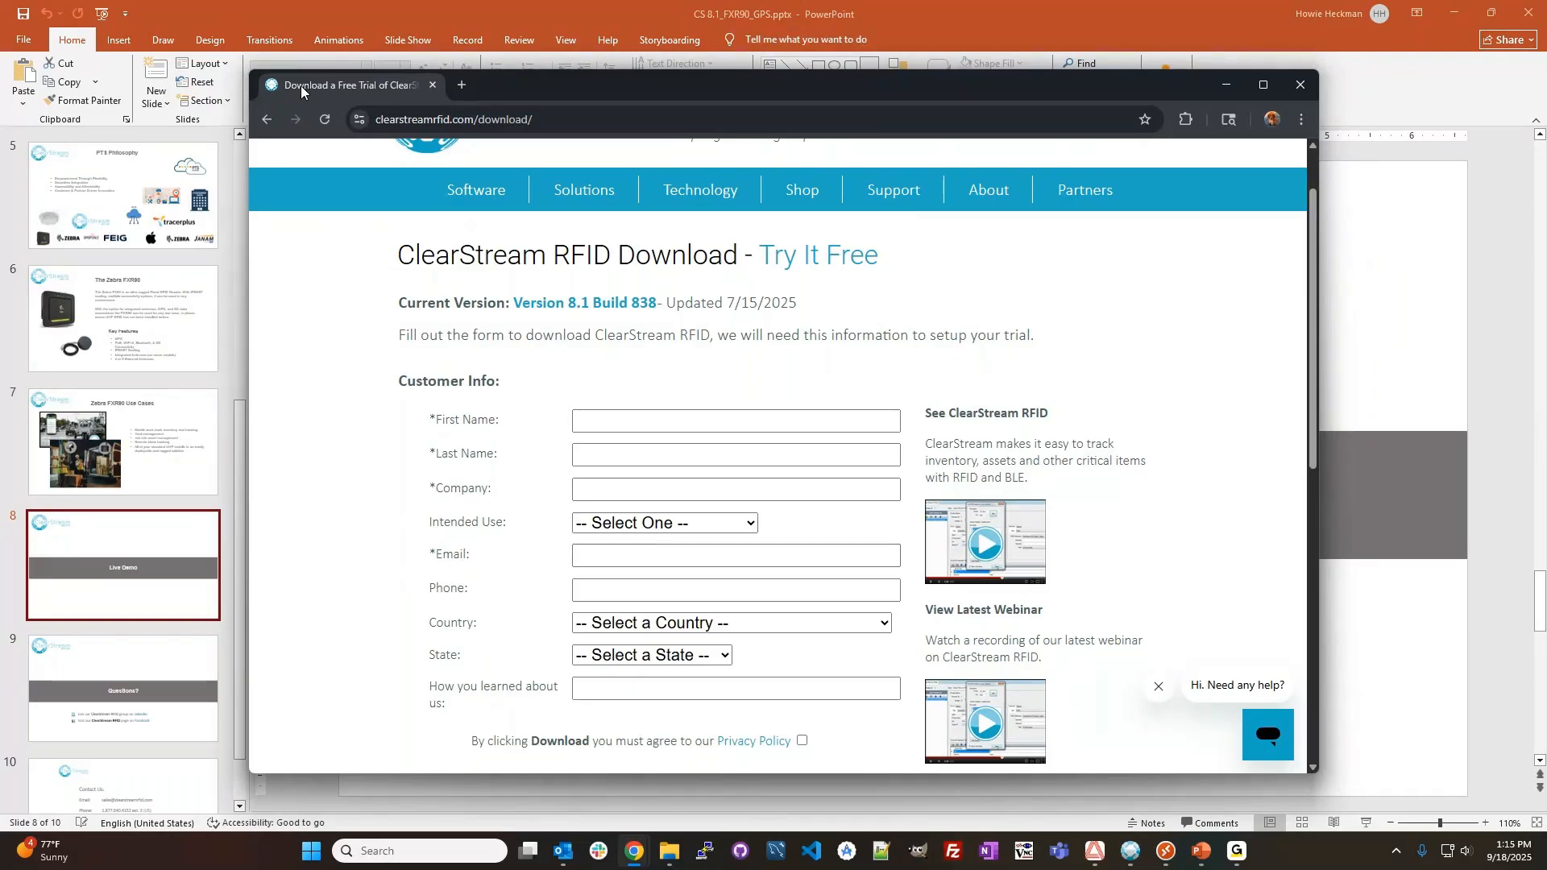
left_click_drag(310, 83, 1546, 129)
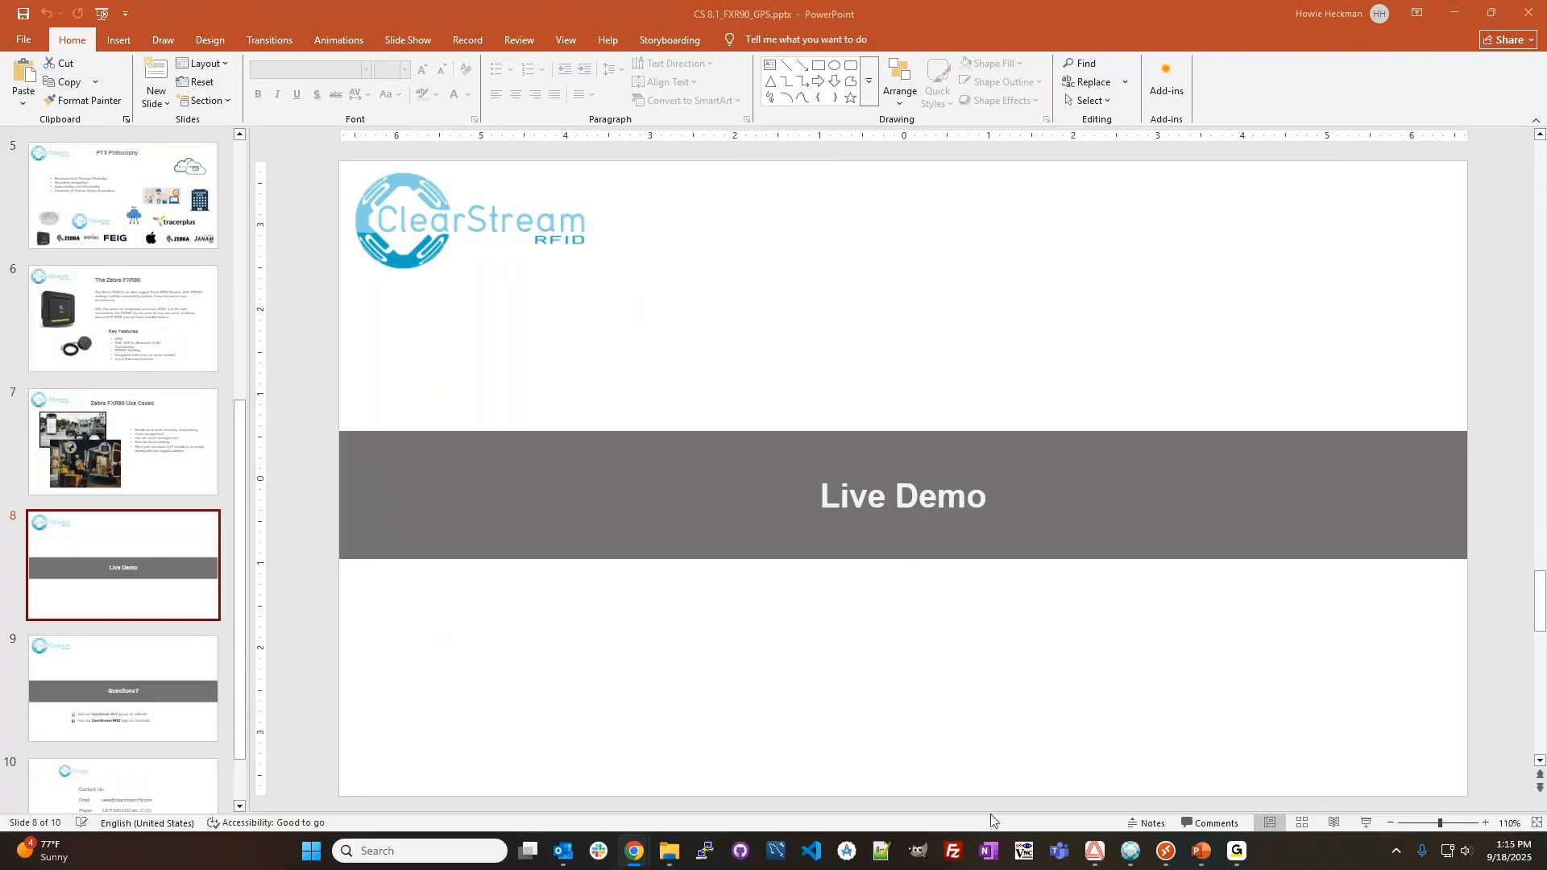
Switch to ClearStream RFID and set Process 1's destination to ODBC, datasource ClearStream RFID 8 Sample 64-Bit - System, table RFID Tag List.
left_click(1131, 851)
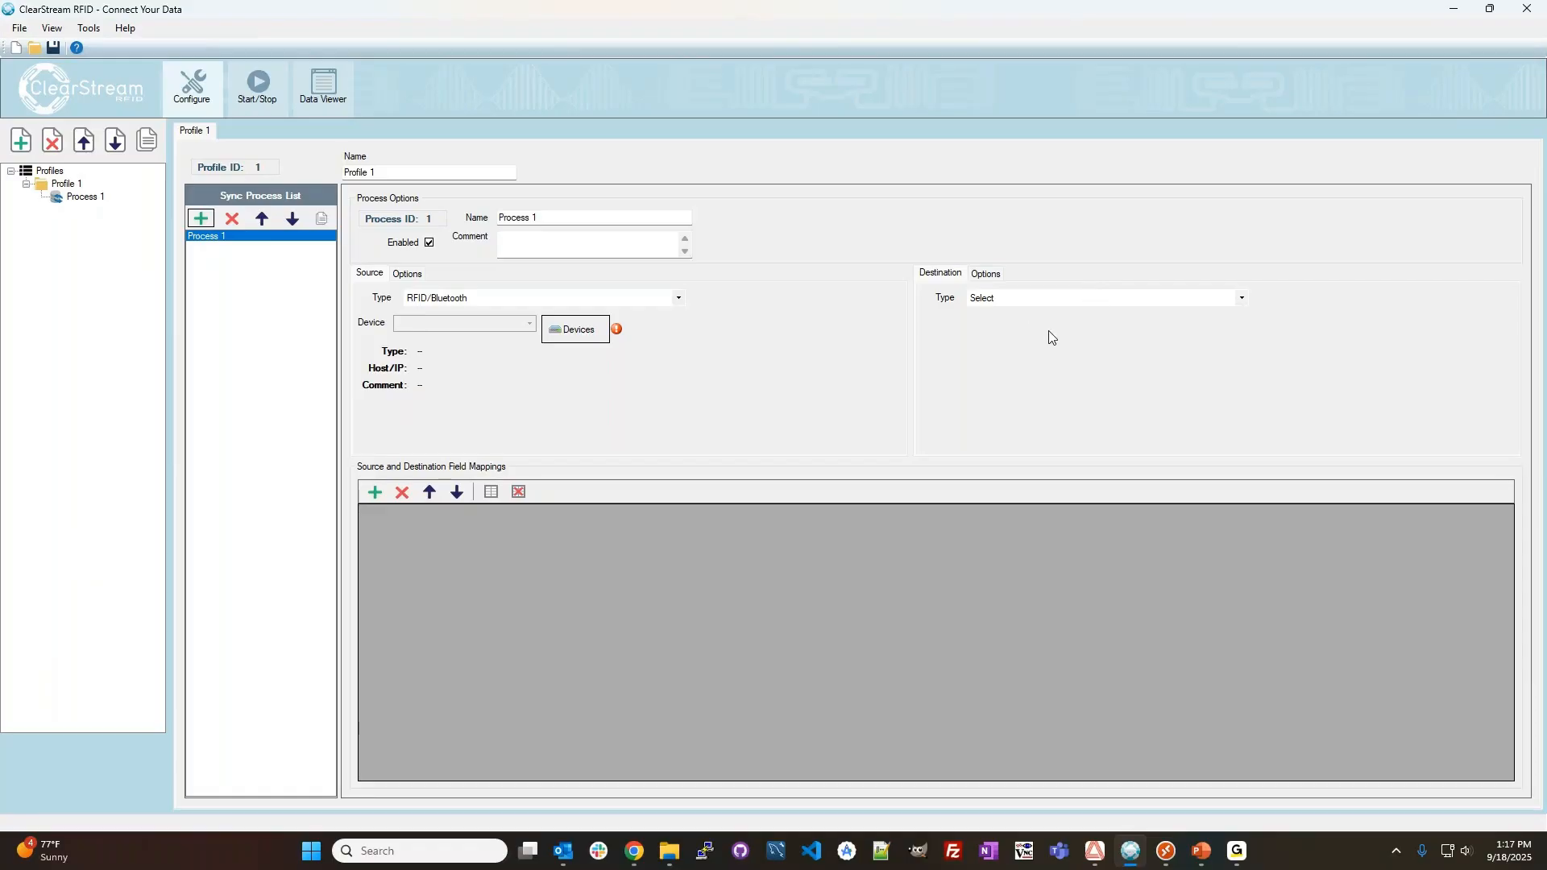
left_click(1242, 298)
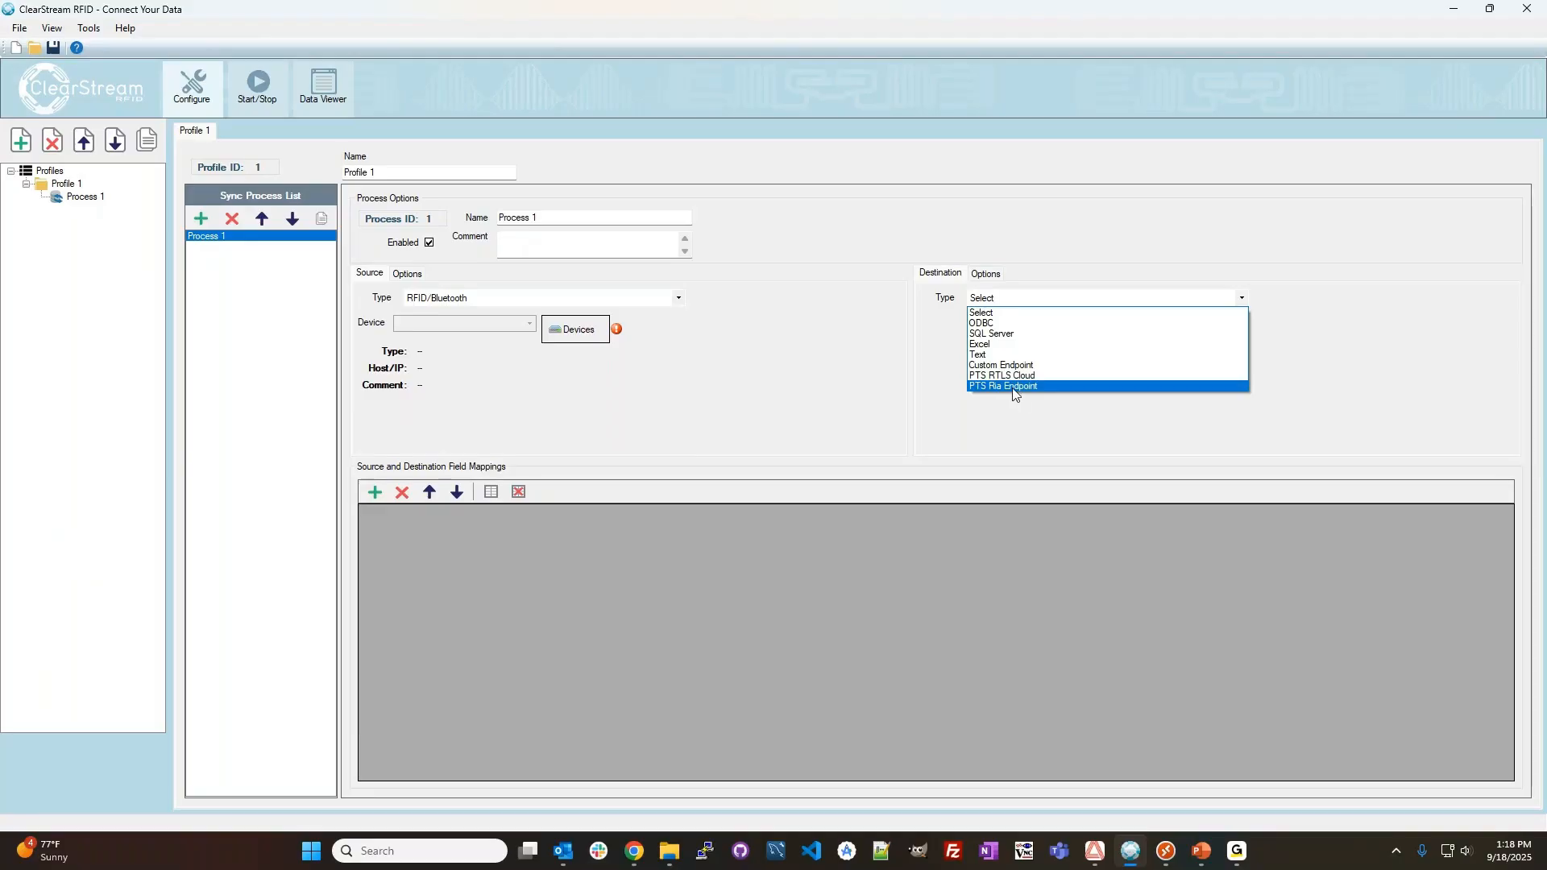
left_click(989, 324)
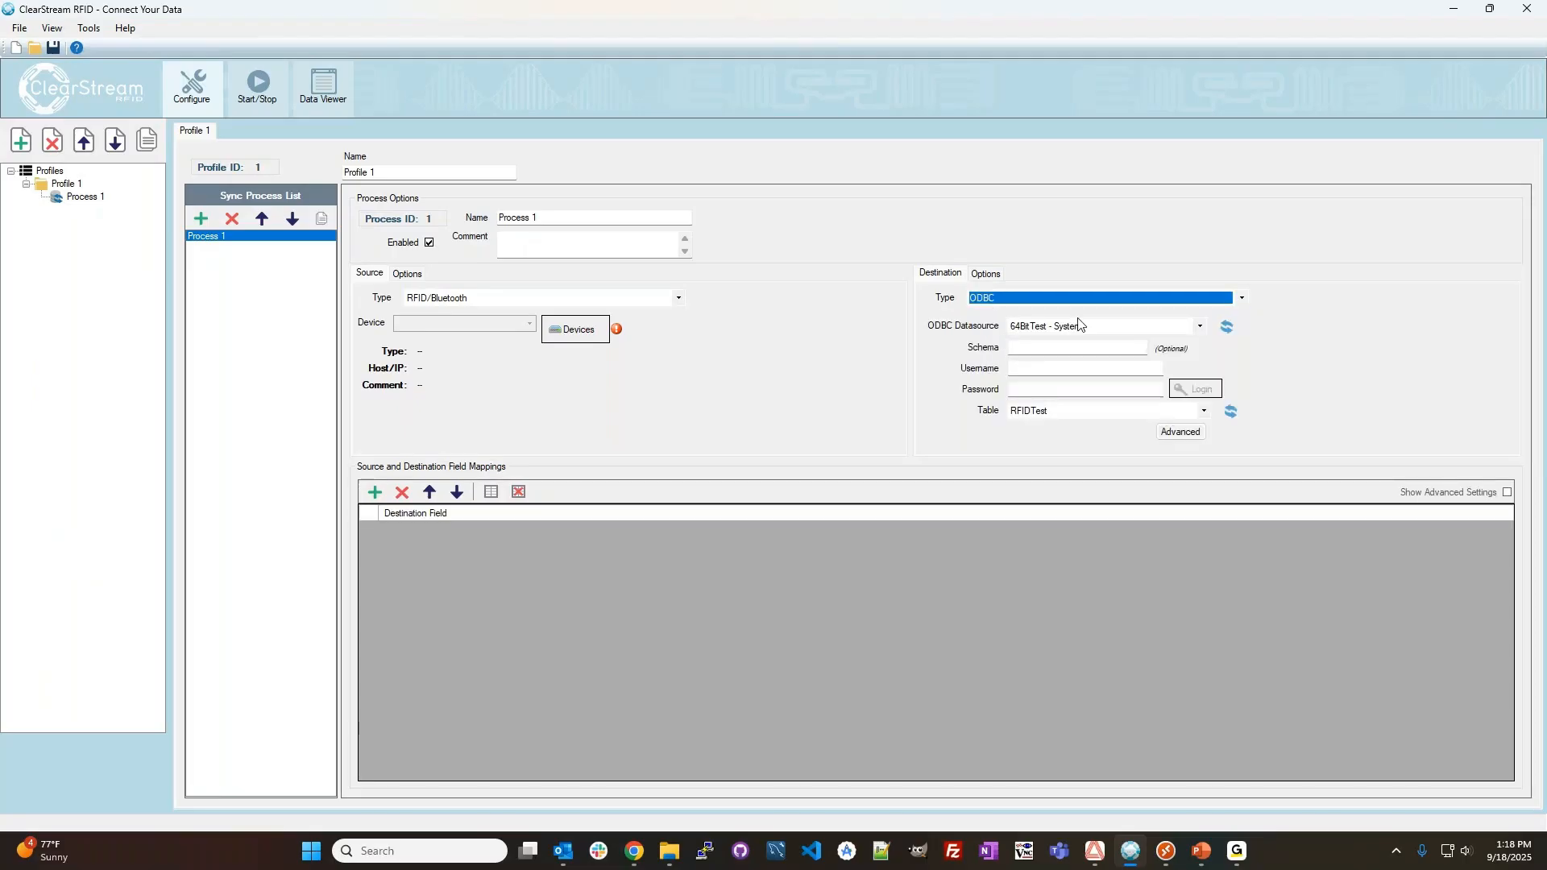
left_click(1116, 325)
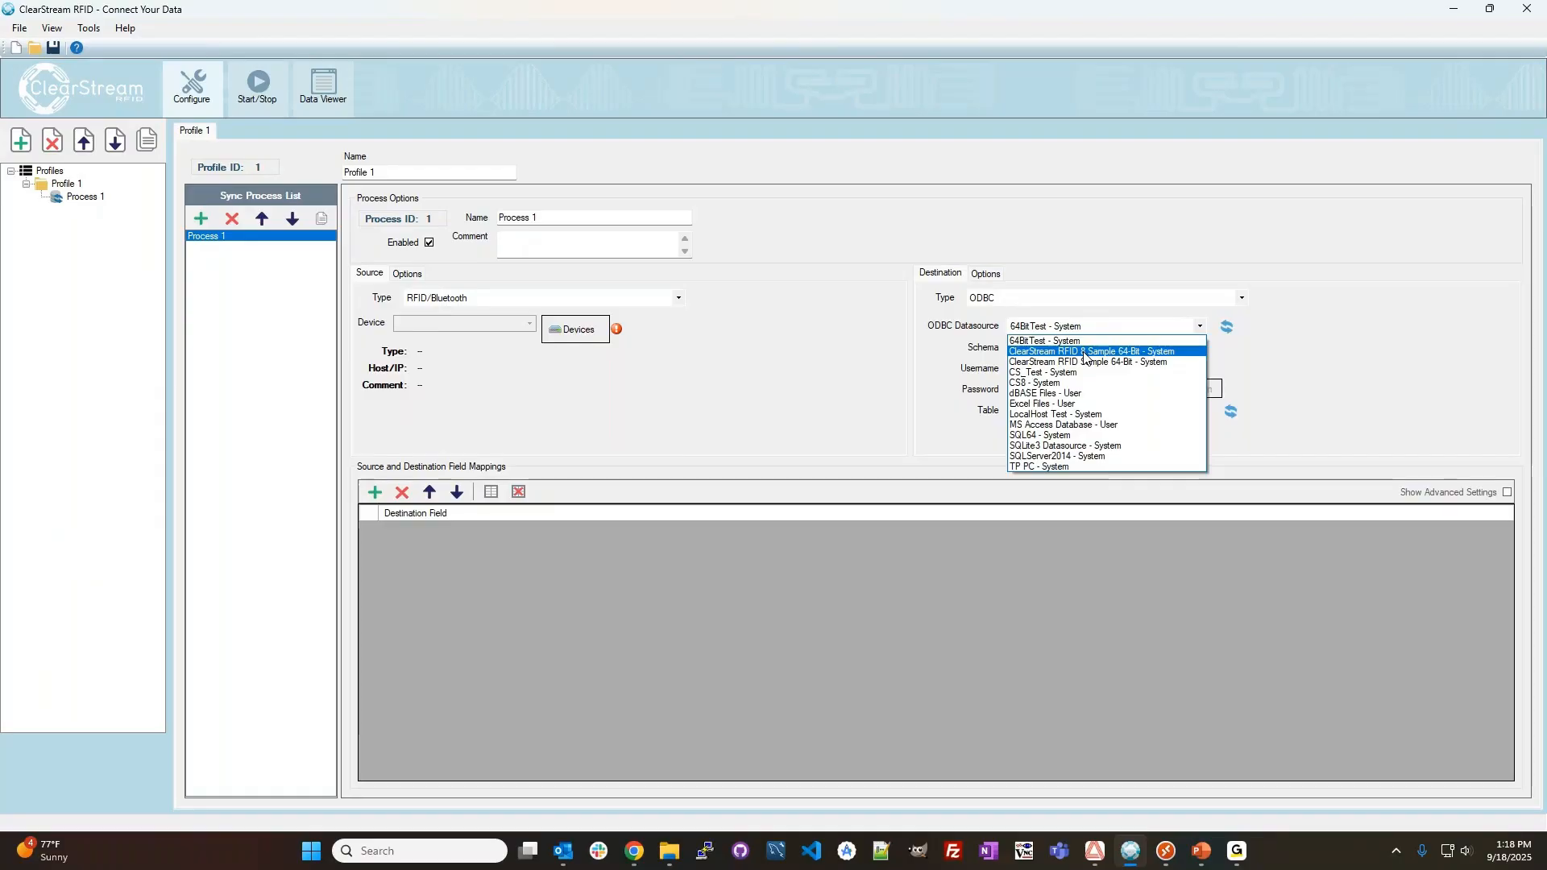
left_click(1084, 357)
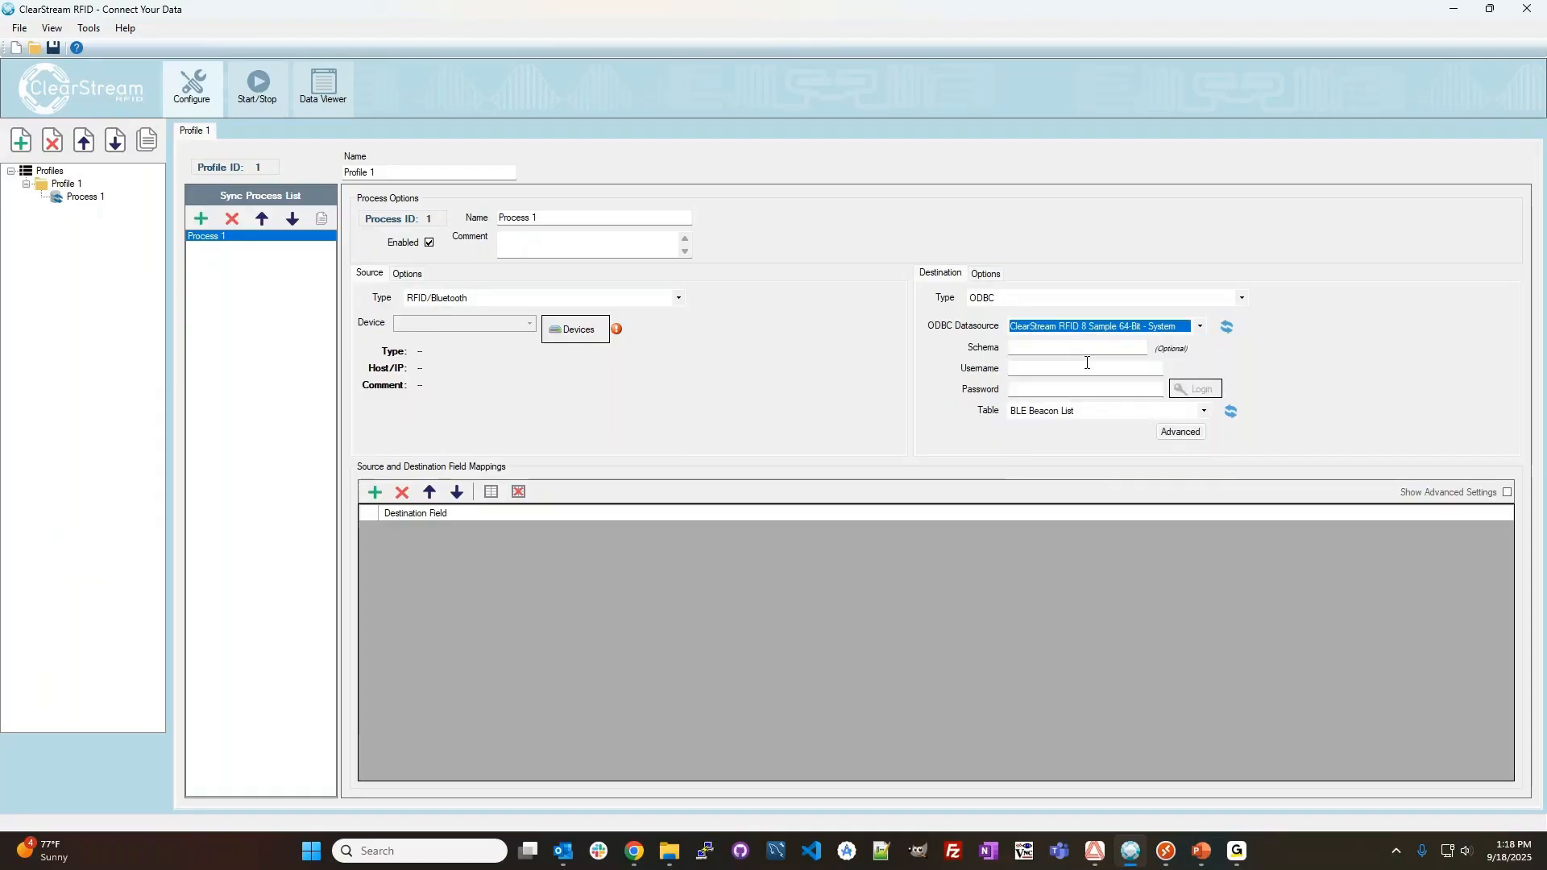
left_click(1095, 414)
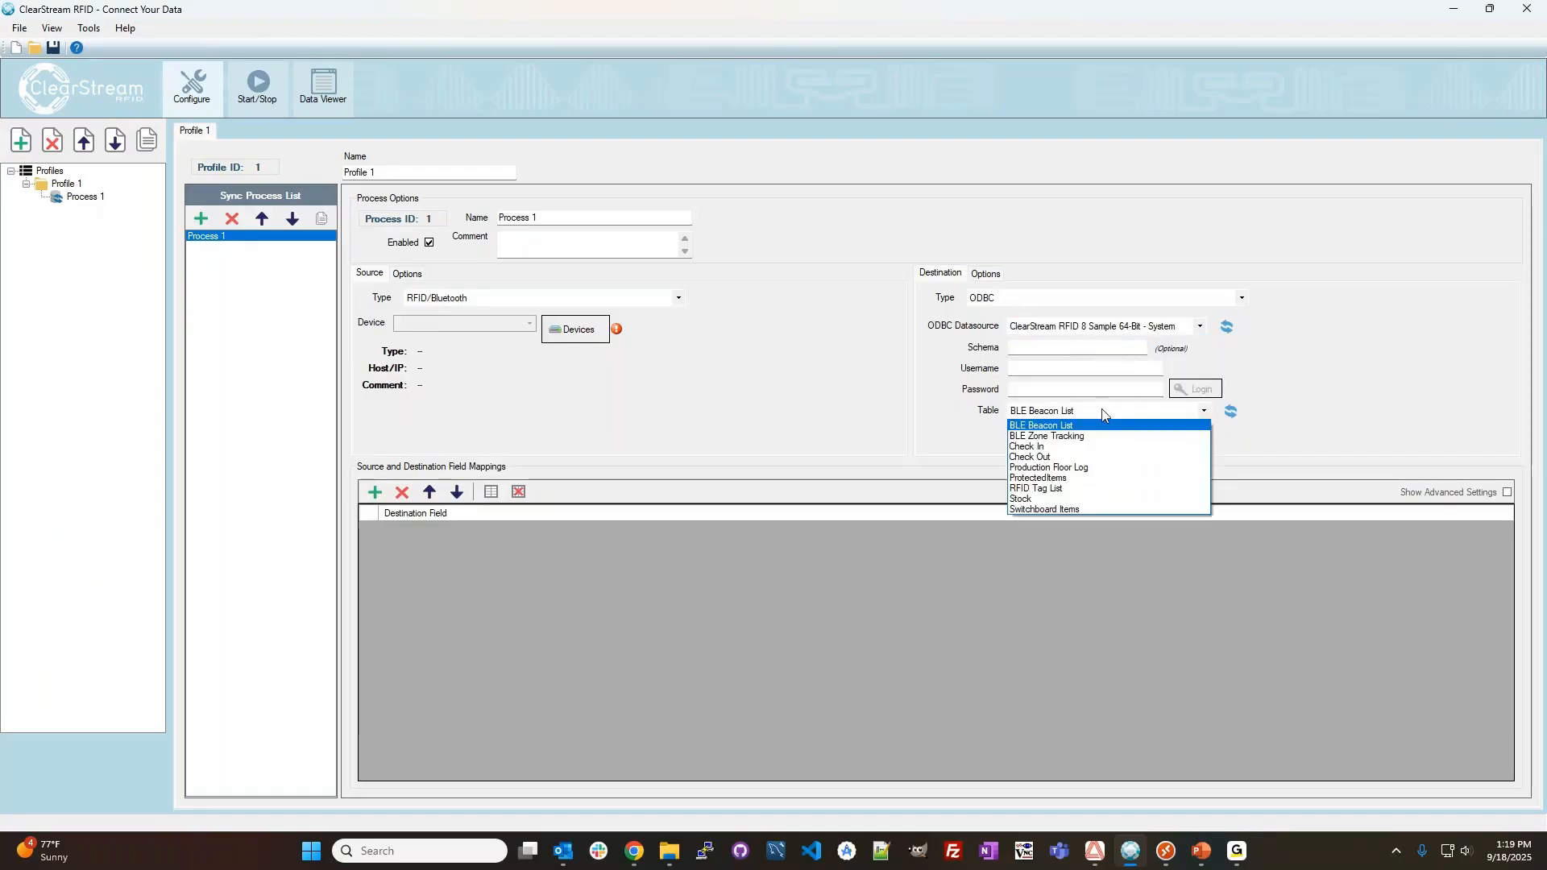
left_click(1044, 489)
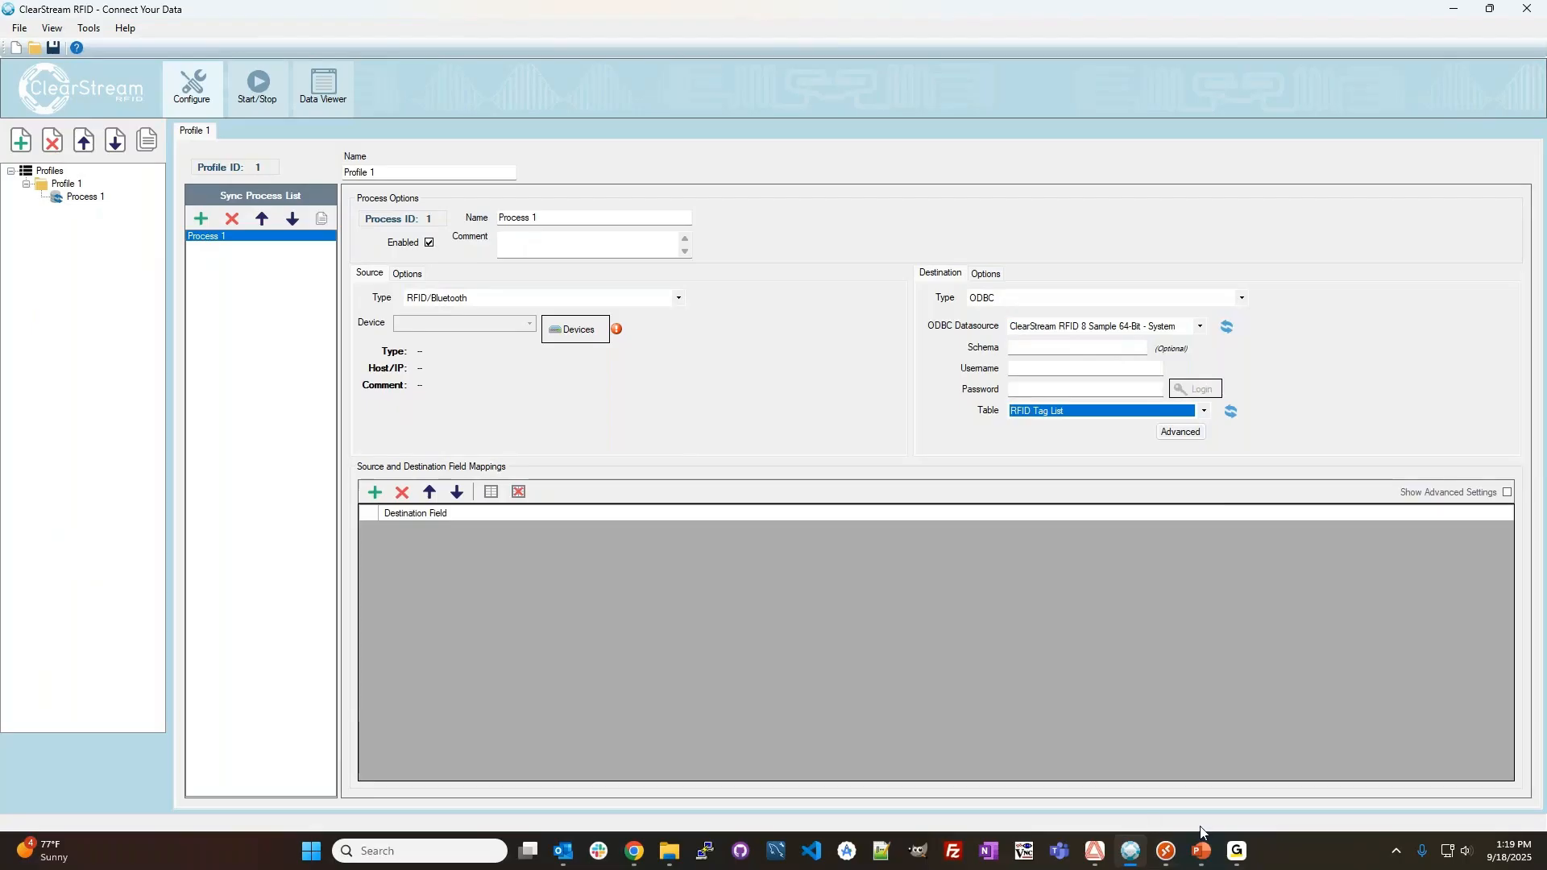
Open the ClearStreamRFID_Samples.mdb database from the ClearStream RFID 8 Data folder and examine its RFID Tag List table.
left_click(671, 851)
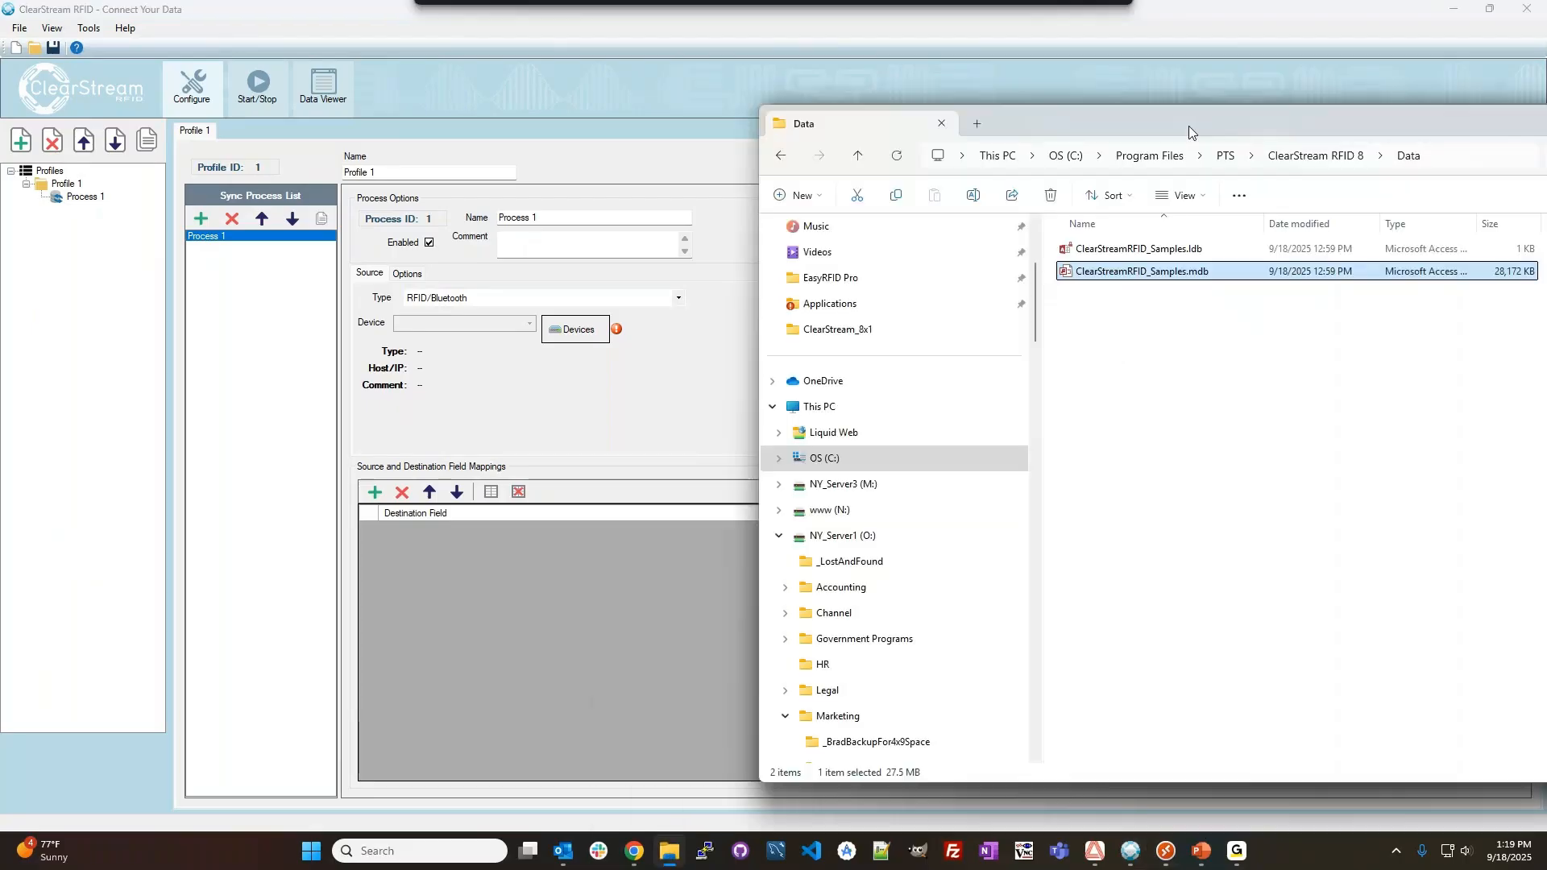
left_click_drag(1188, 125, 885, 138)
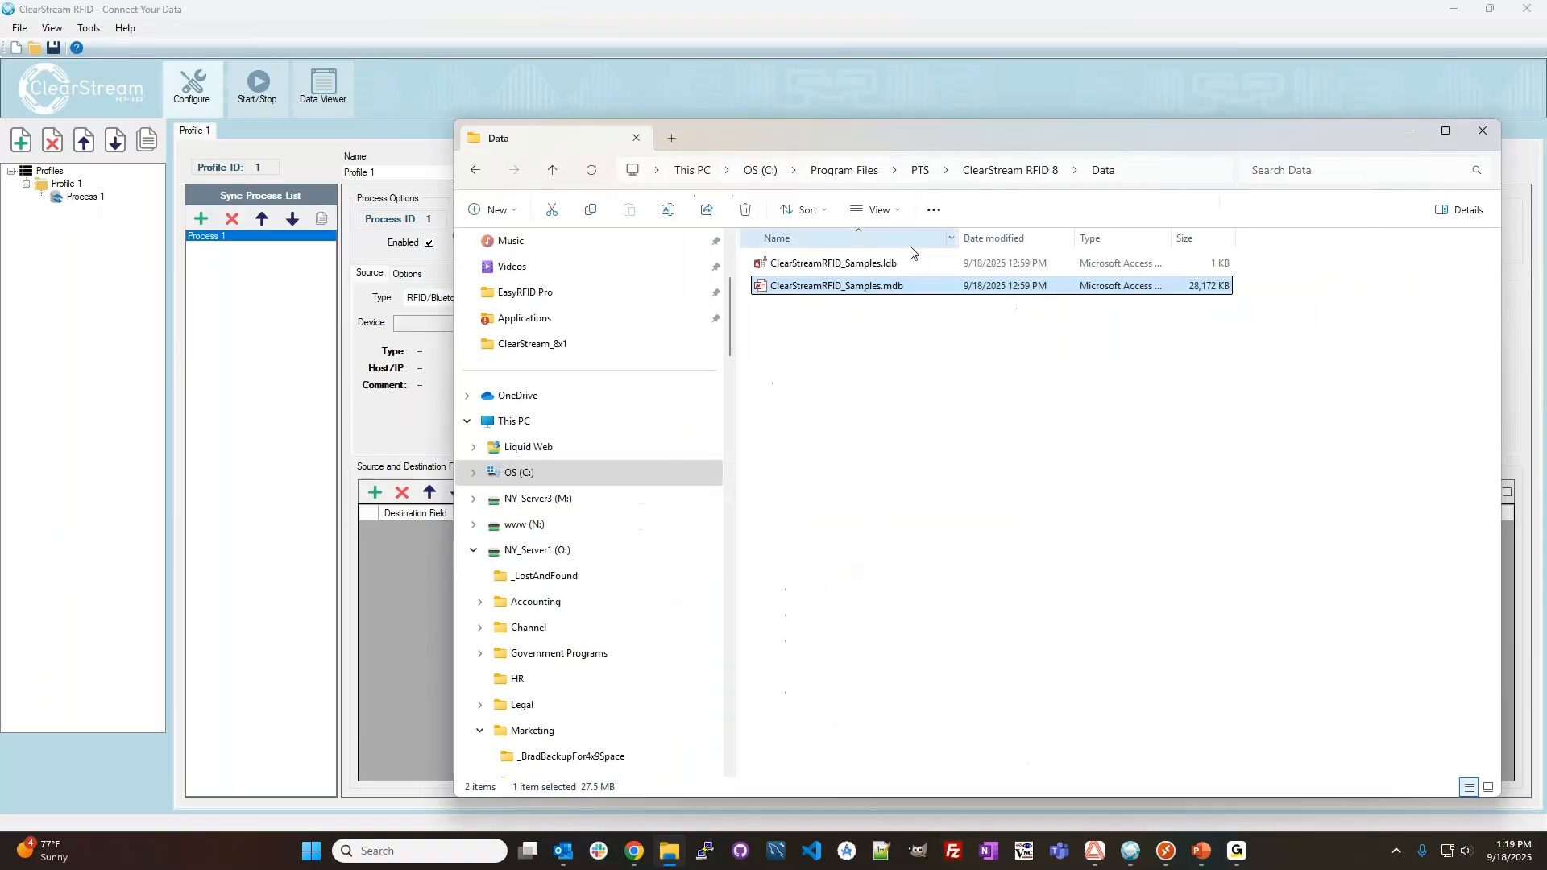
double_click(809, 287)
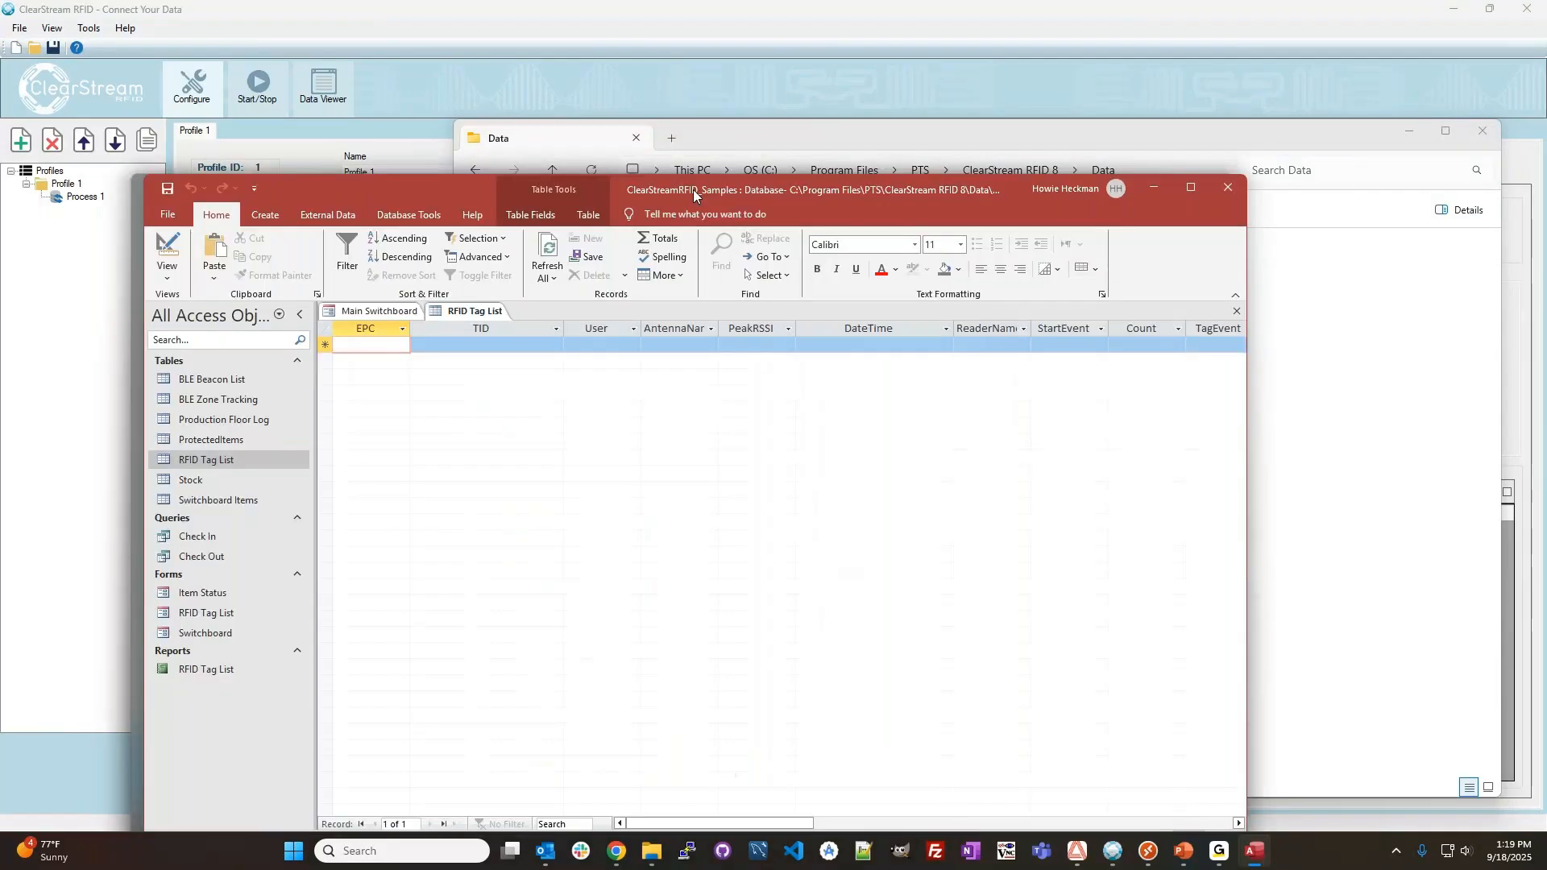
left_click_drag(693, 190, 802, 136)
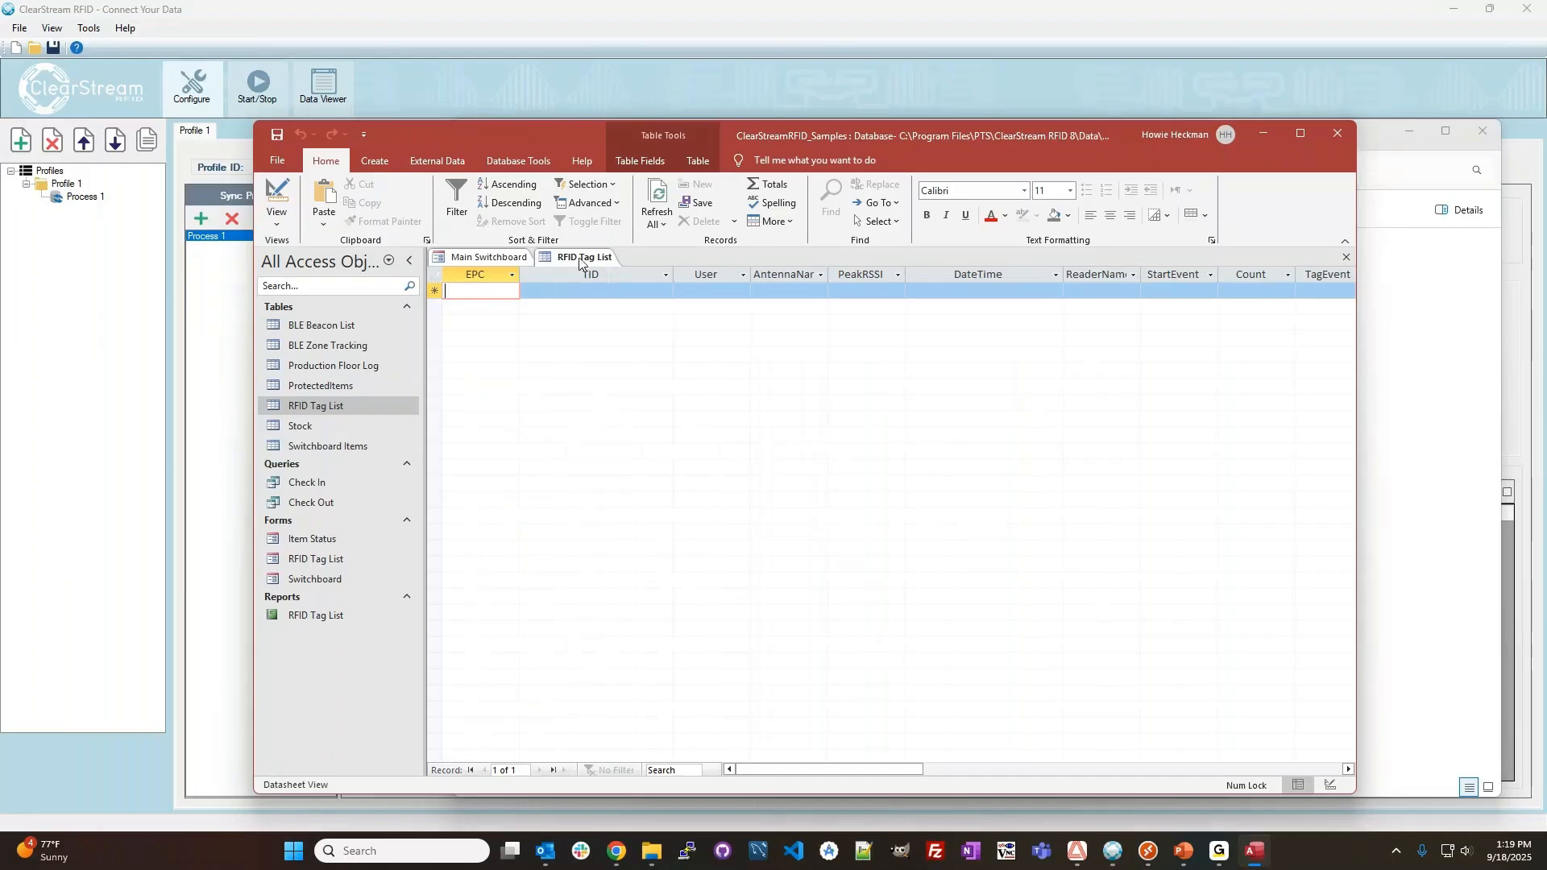
left_click(435, 290)
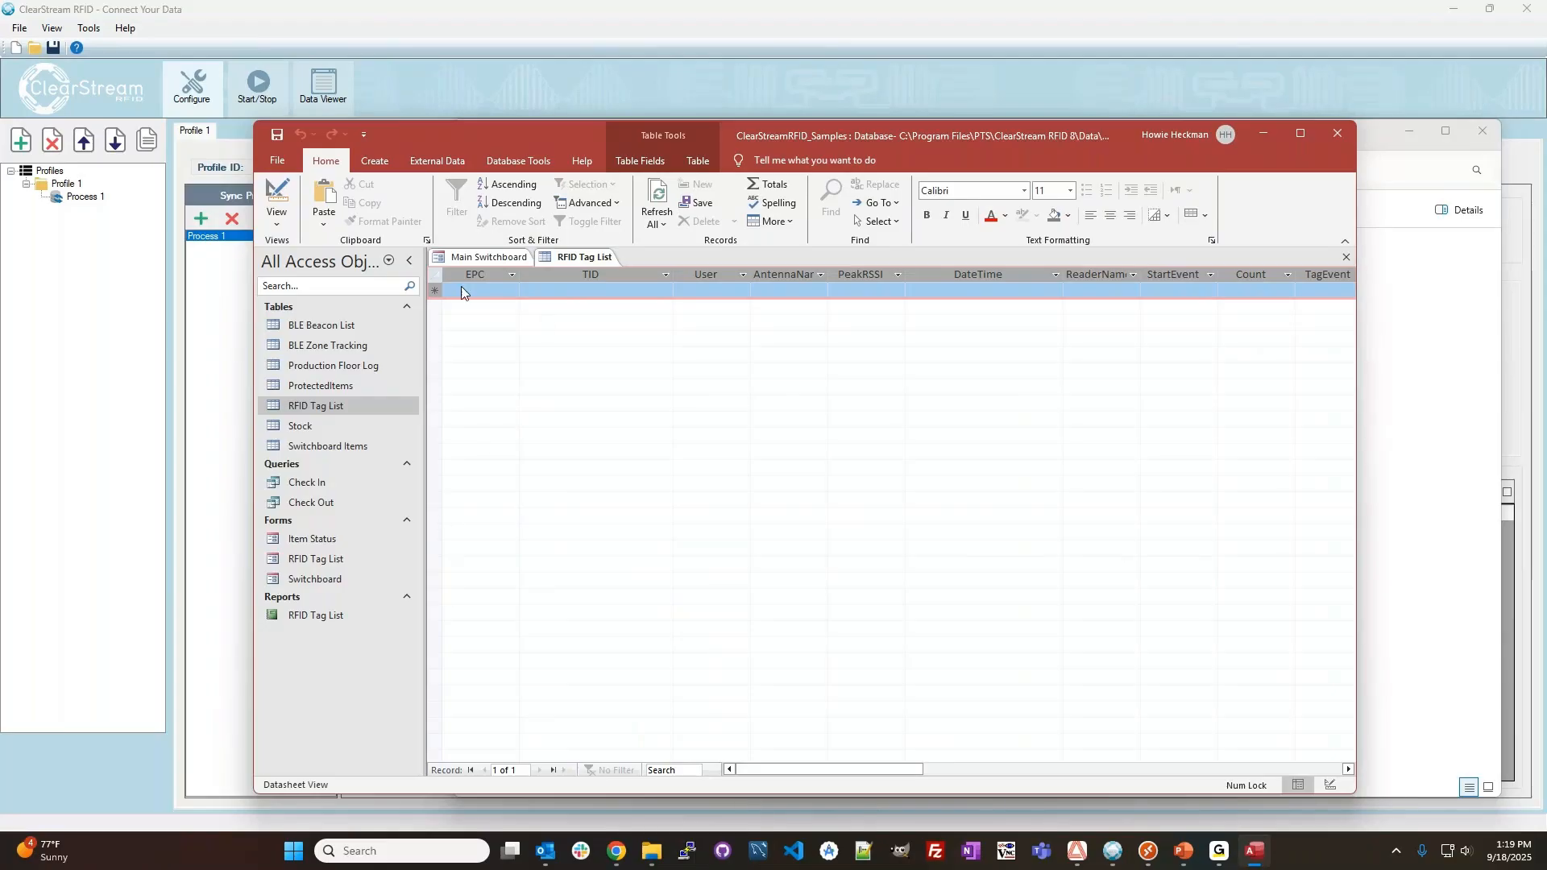
left_click_drag(791, 141, 1546, 202)
left_click(899, 474)
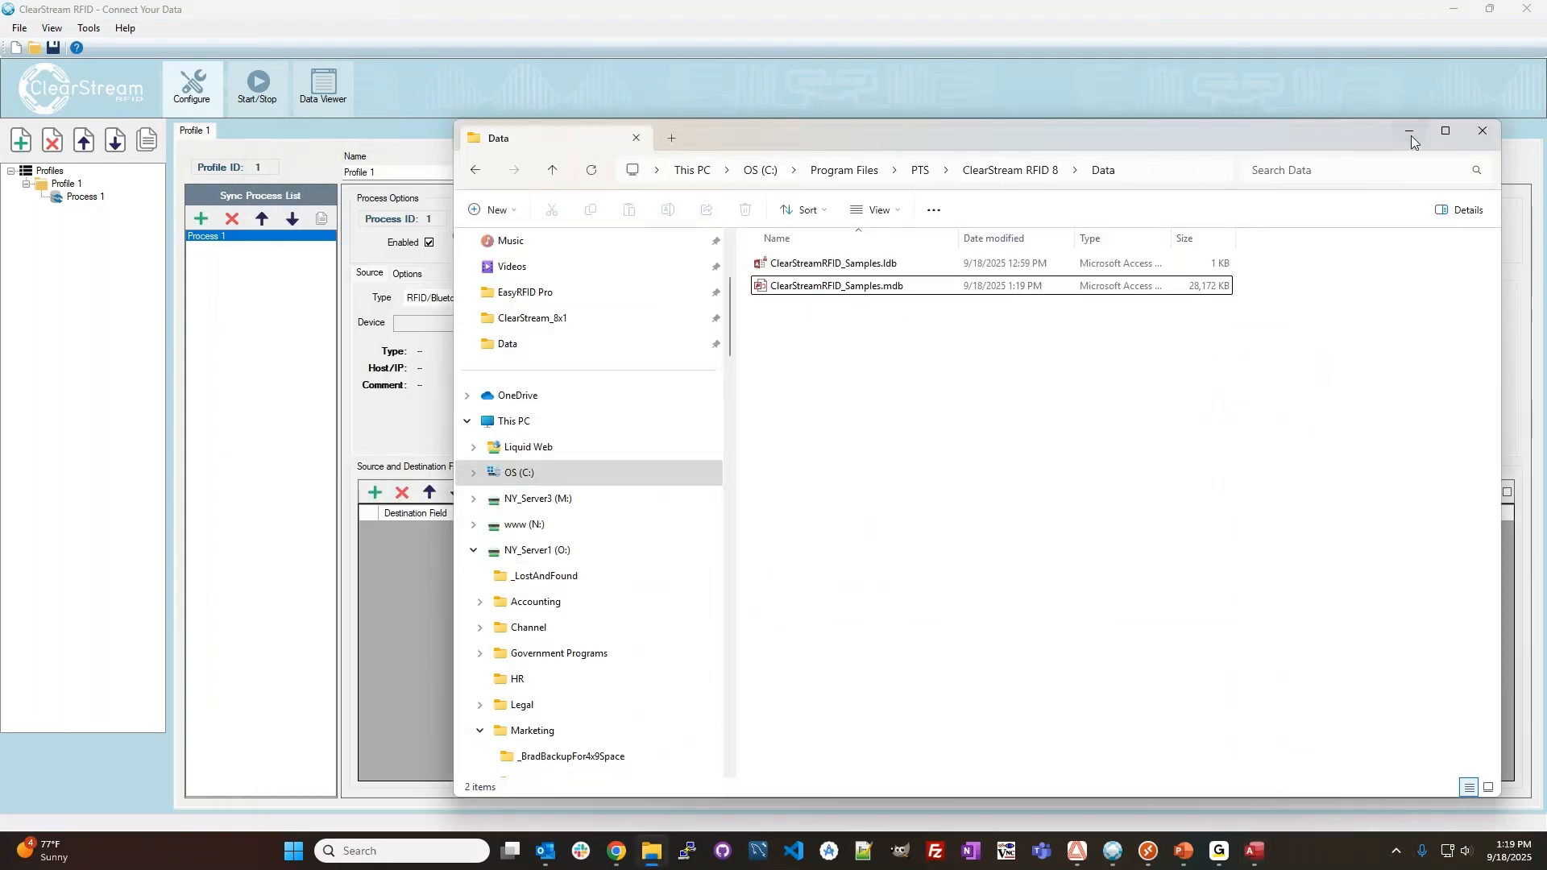
left_click(1410, 133)
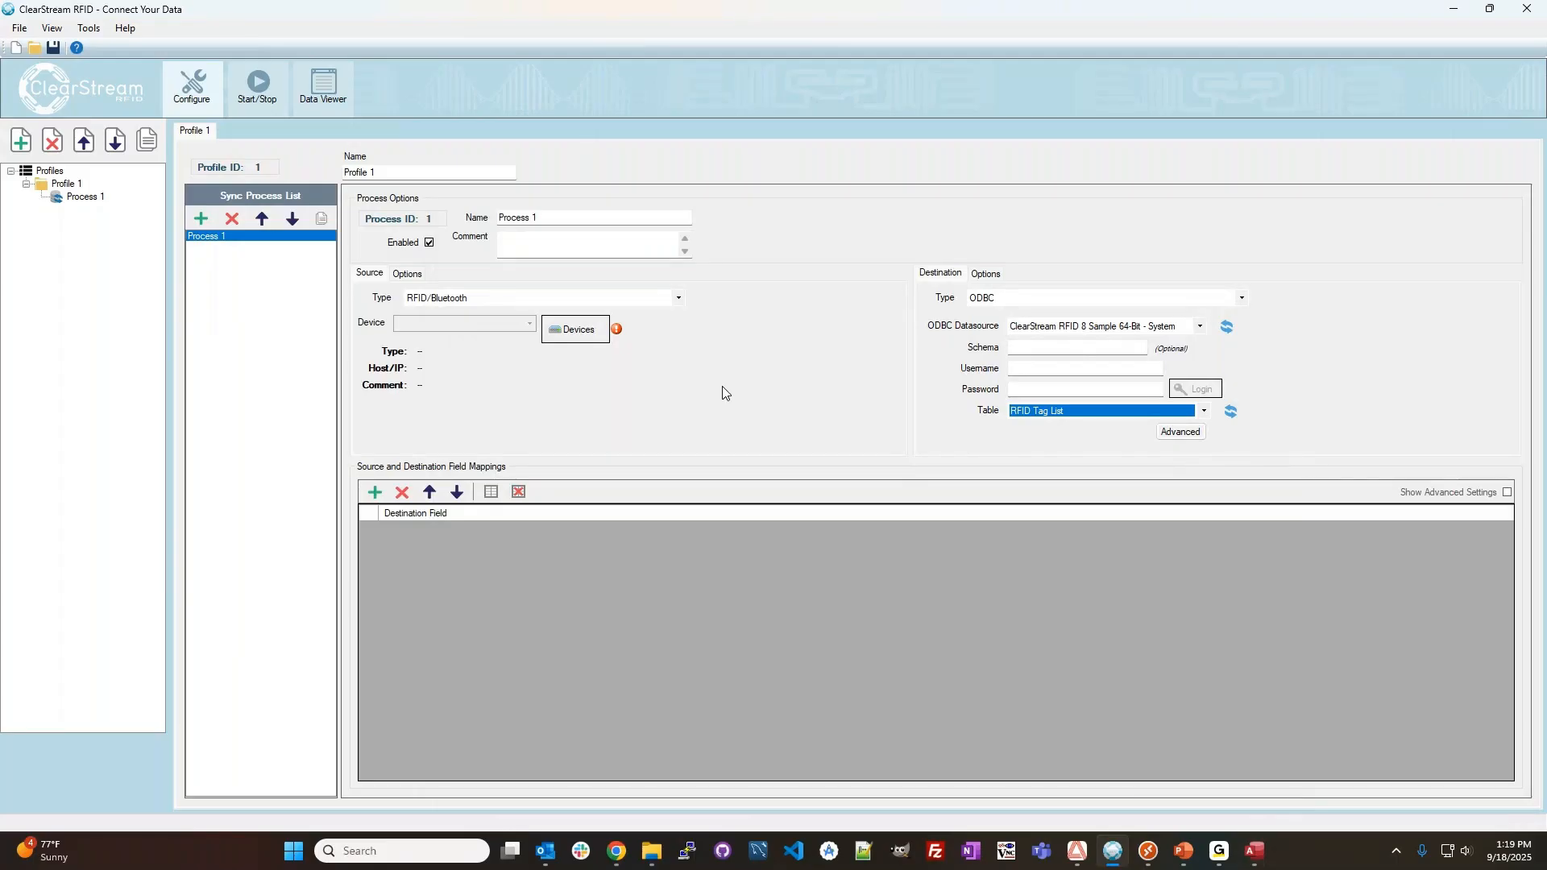
Add a Zebra IOT Connector device to the device configuration of Process 1's source.
left_click(565, 332)
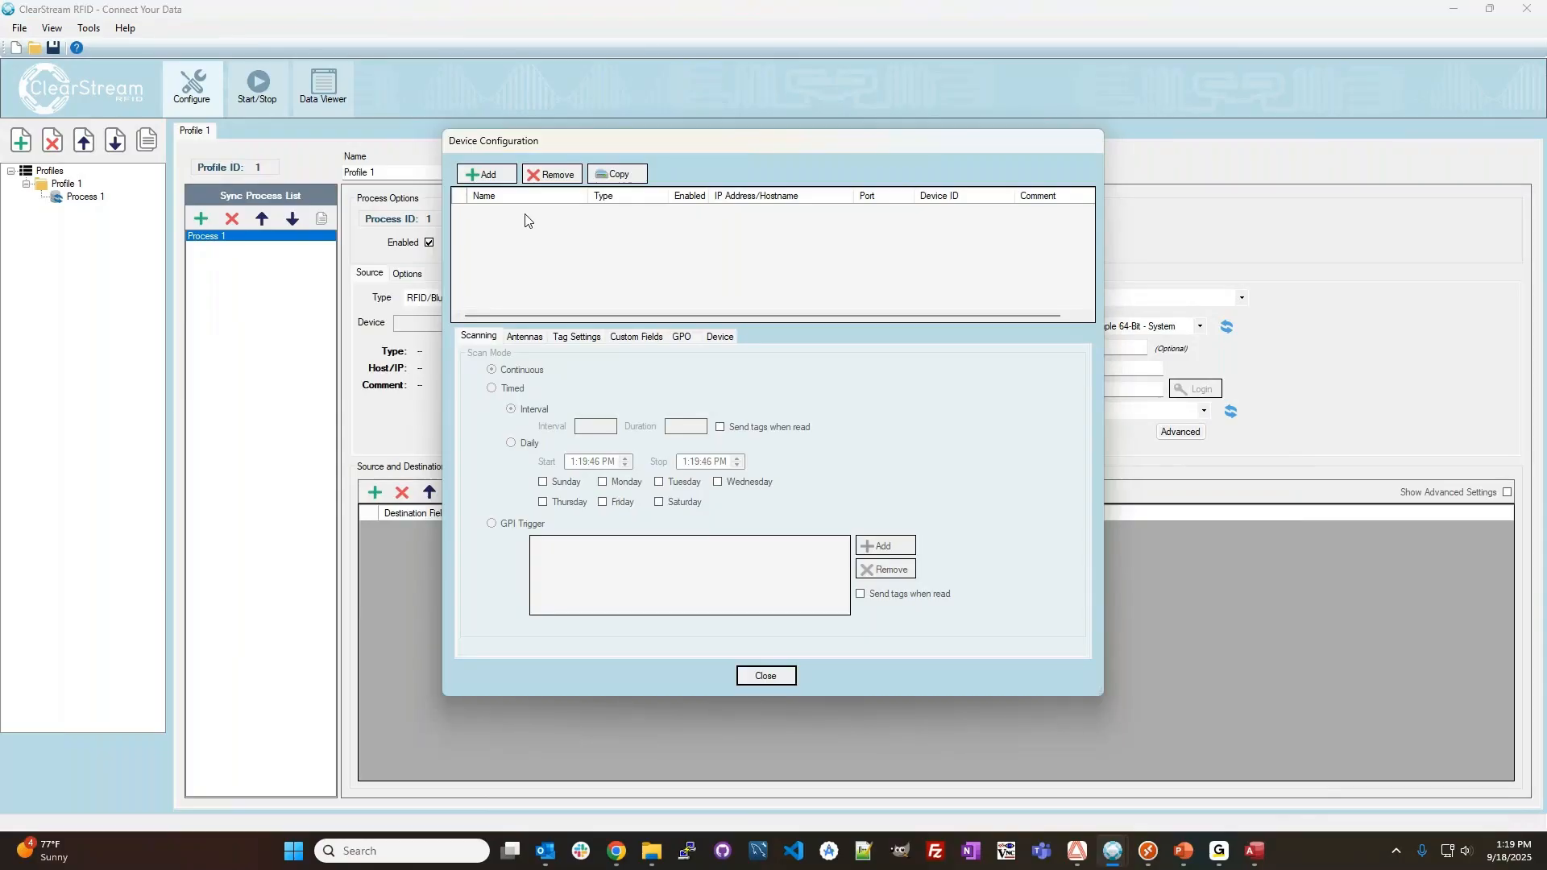
left_click(497, 183)
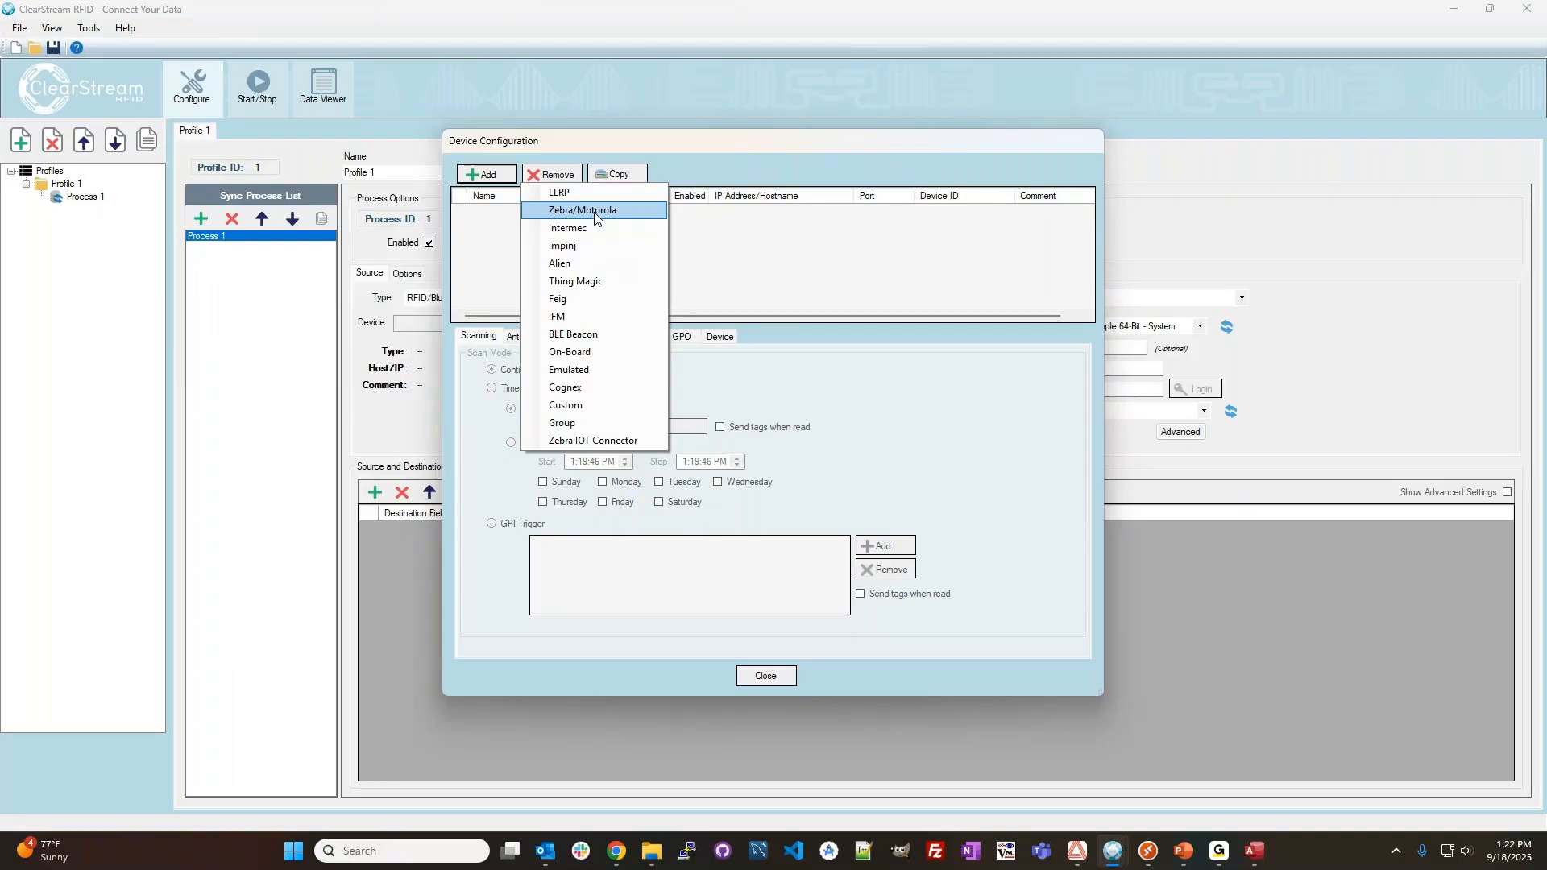
left_click(579, 441)
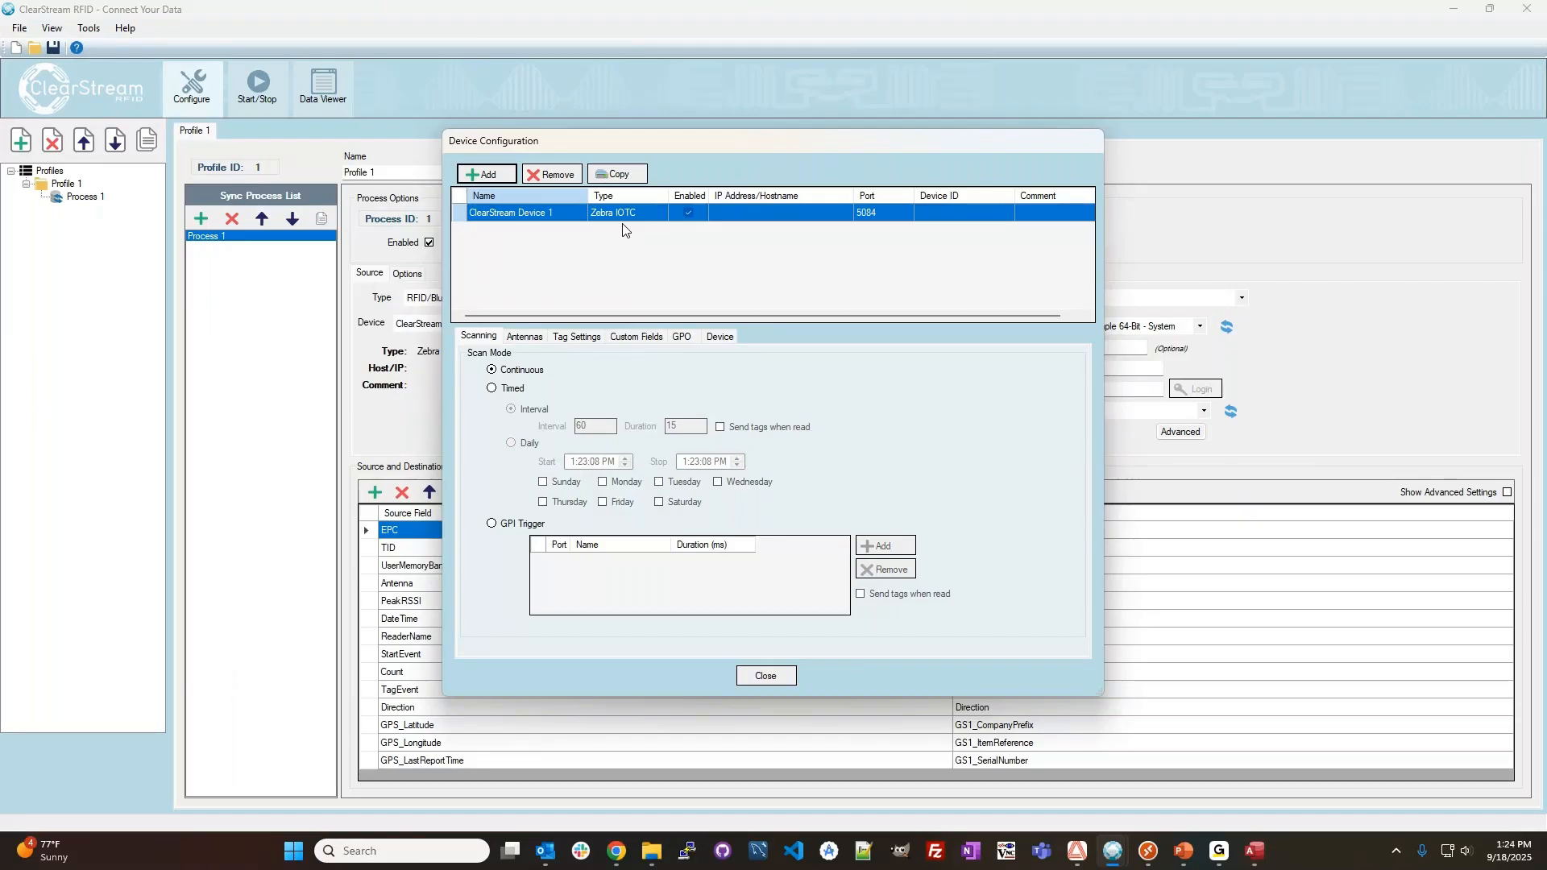
Rename the new Zebra IOTC device as Truck 100.
left_click(733, 215)
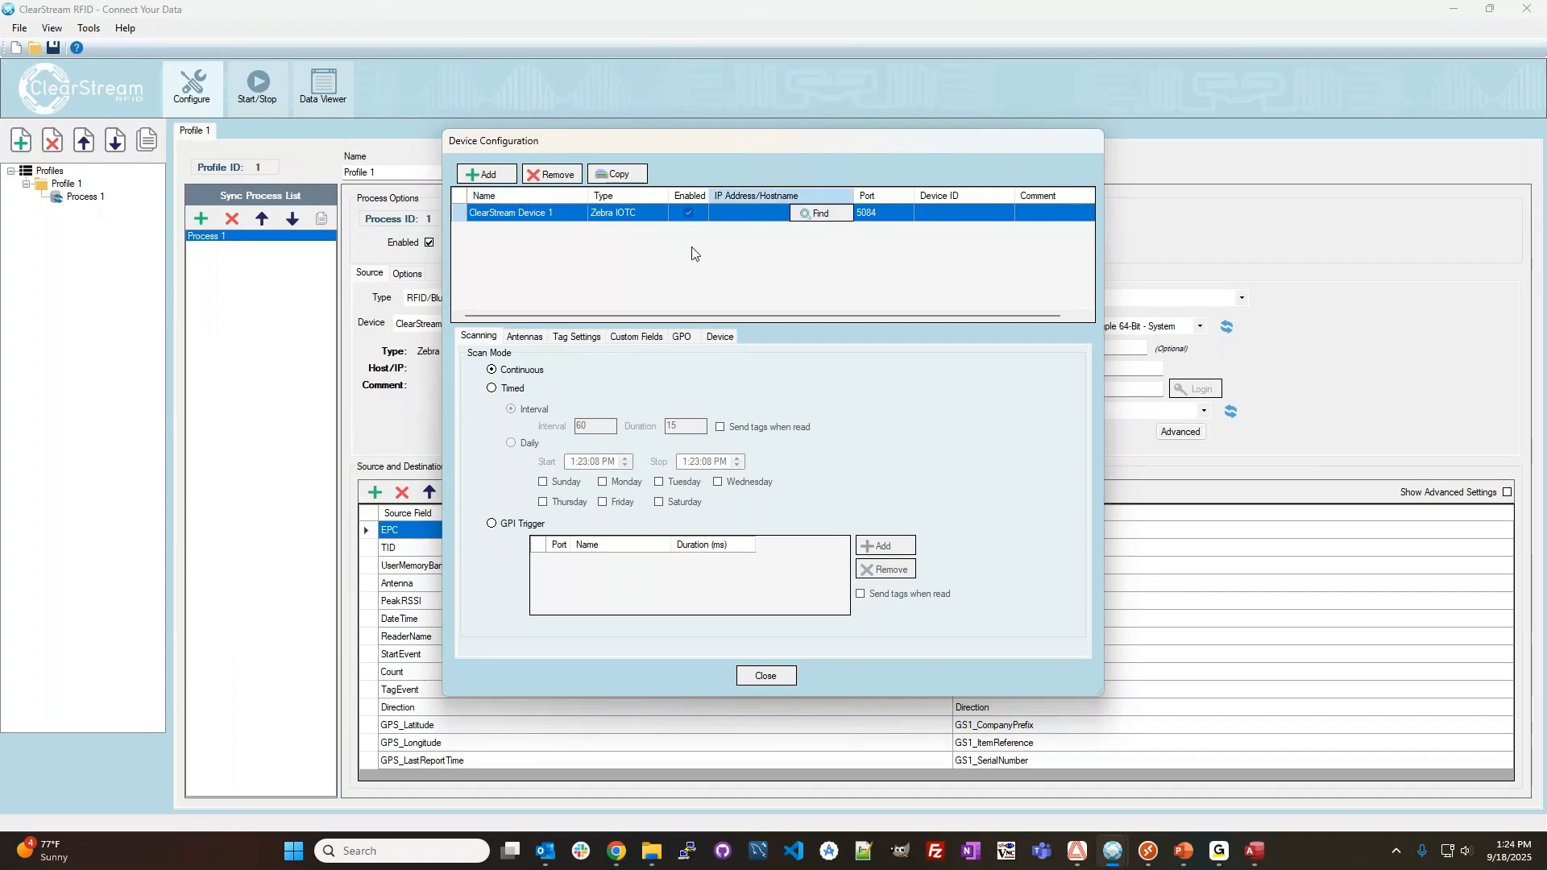
left_click(538, 212)
left_click(538, 213)
double_click(556, 212)
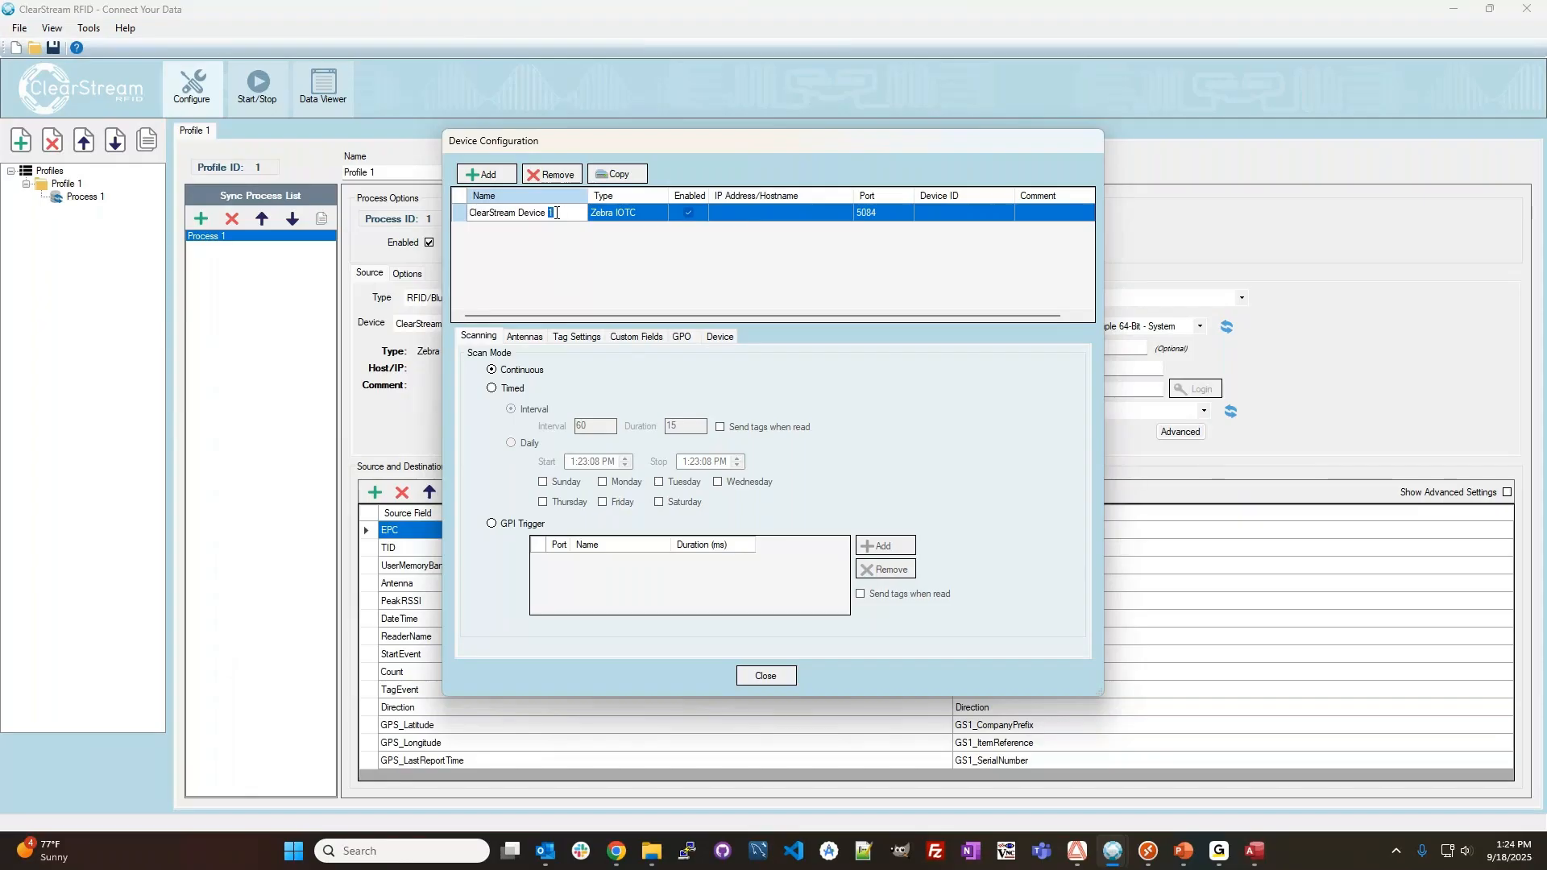
left_click_drag(556, 213, 442, 207)
type("GPS Device")
key("ctrl+a")
type("Truck 10")
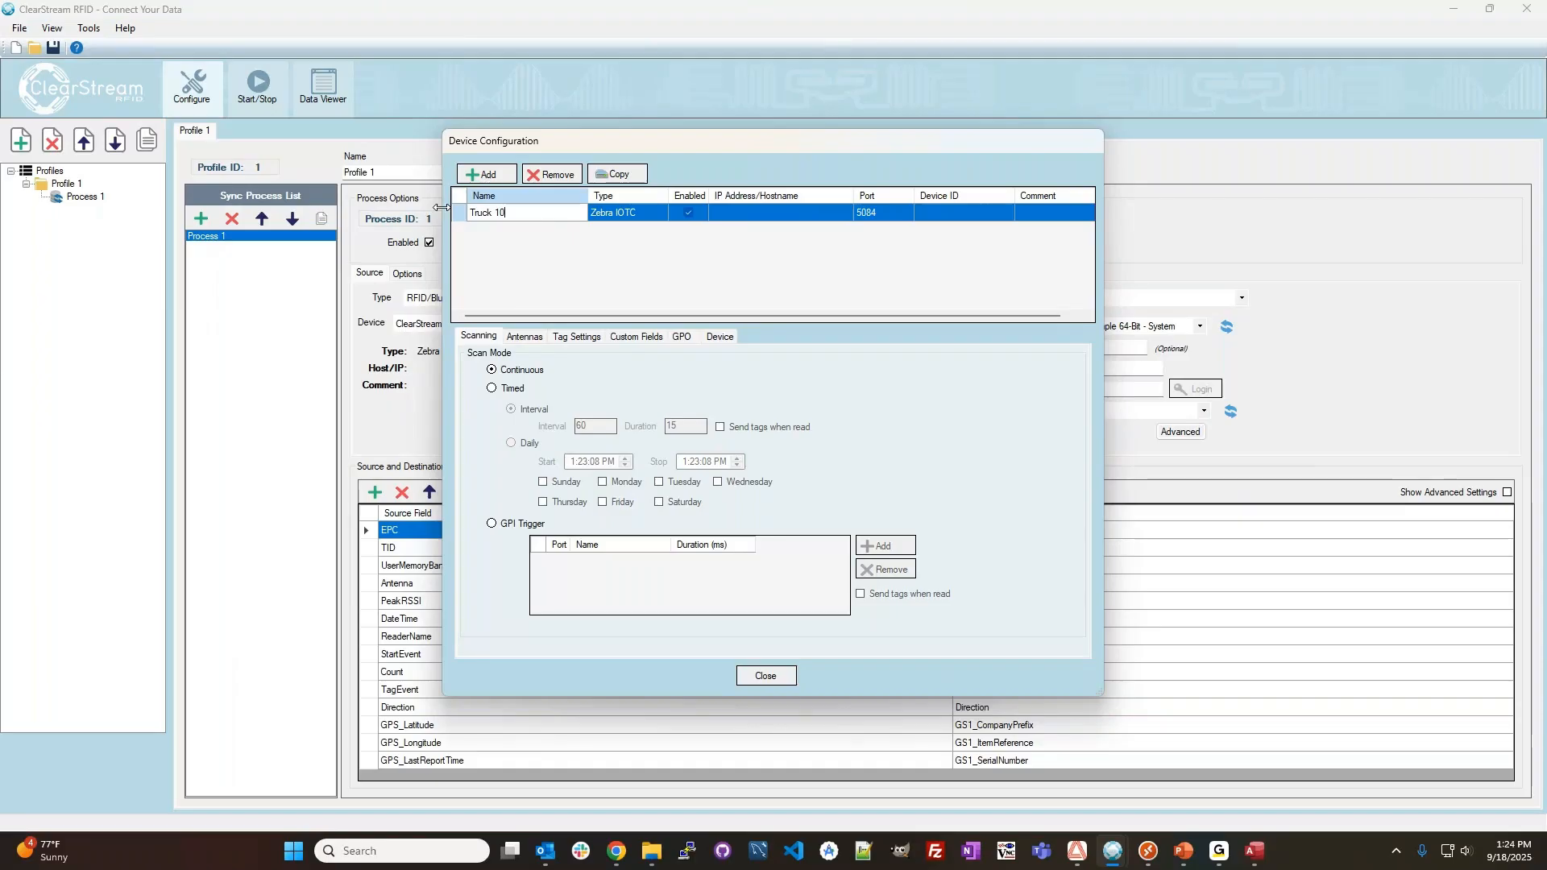
type("0")
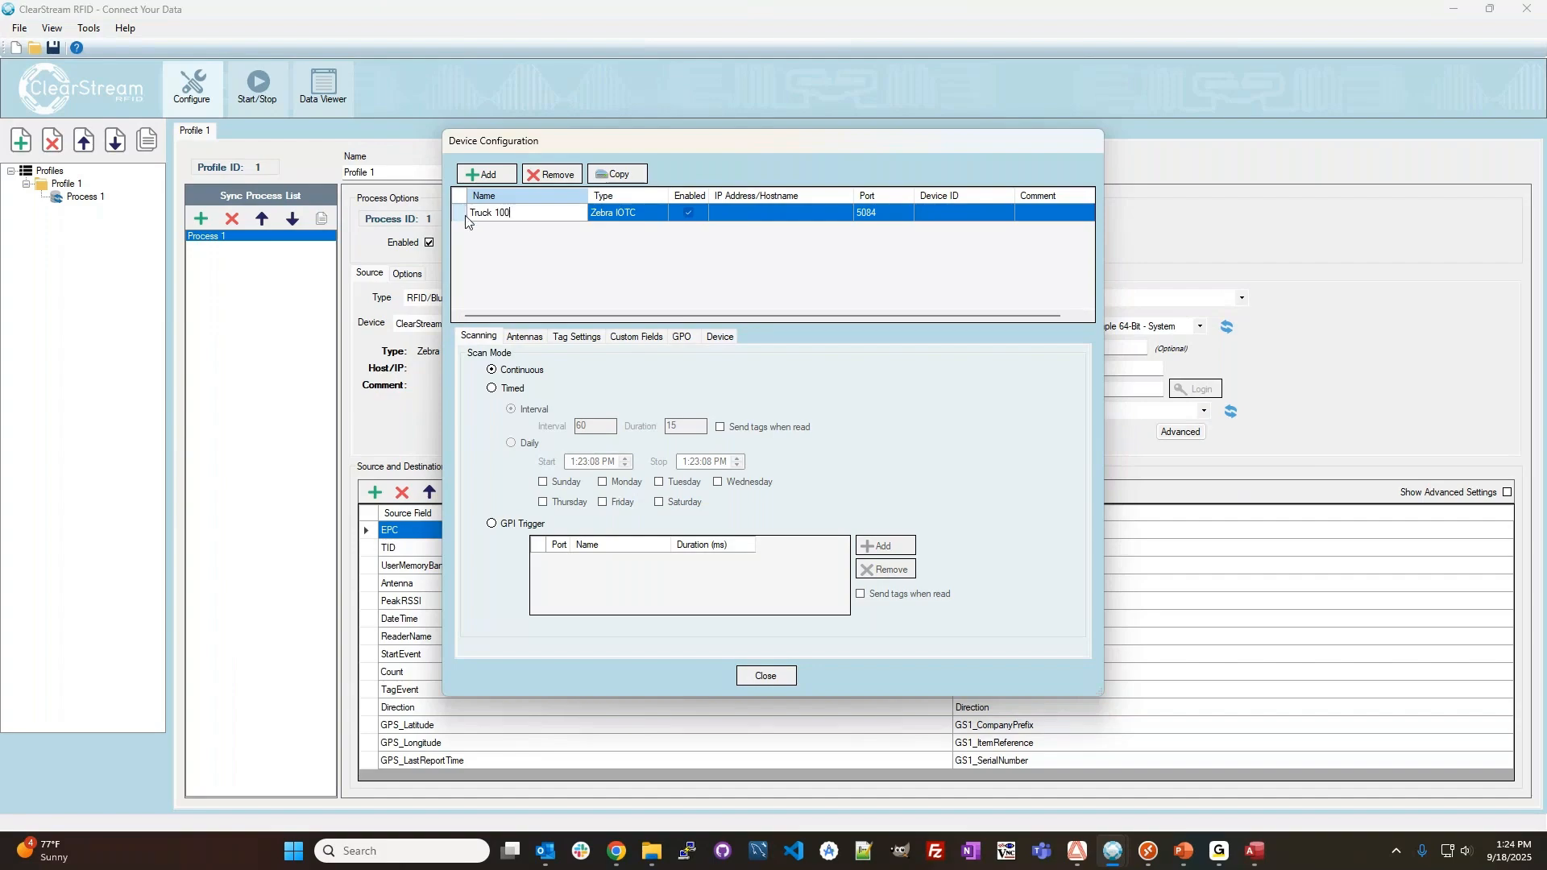
Set the IP address of the Truck 100 device to 192.168.4.181.
left_click(723, 213)
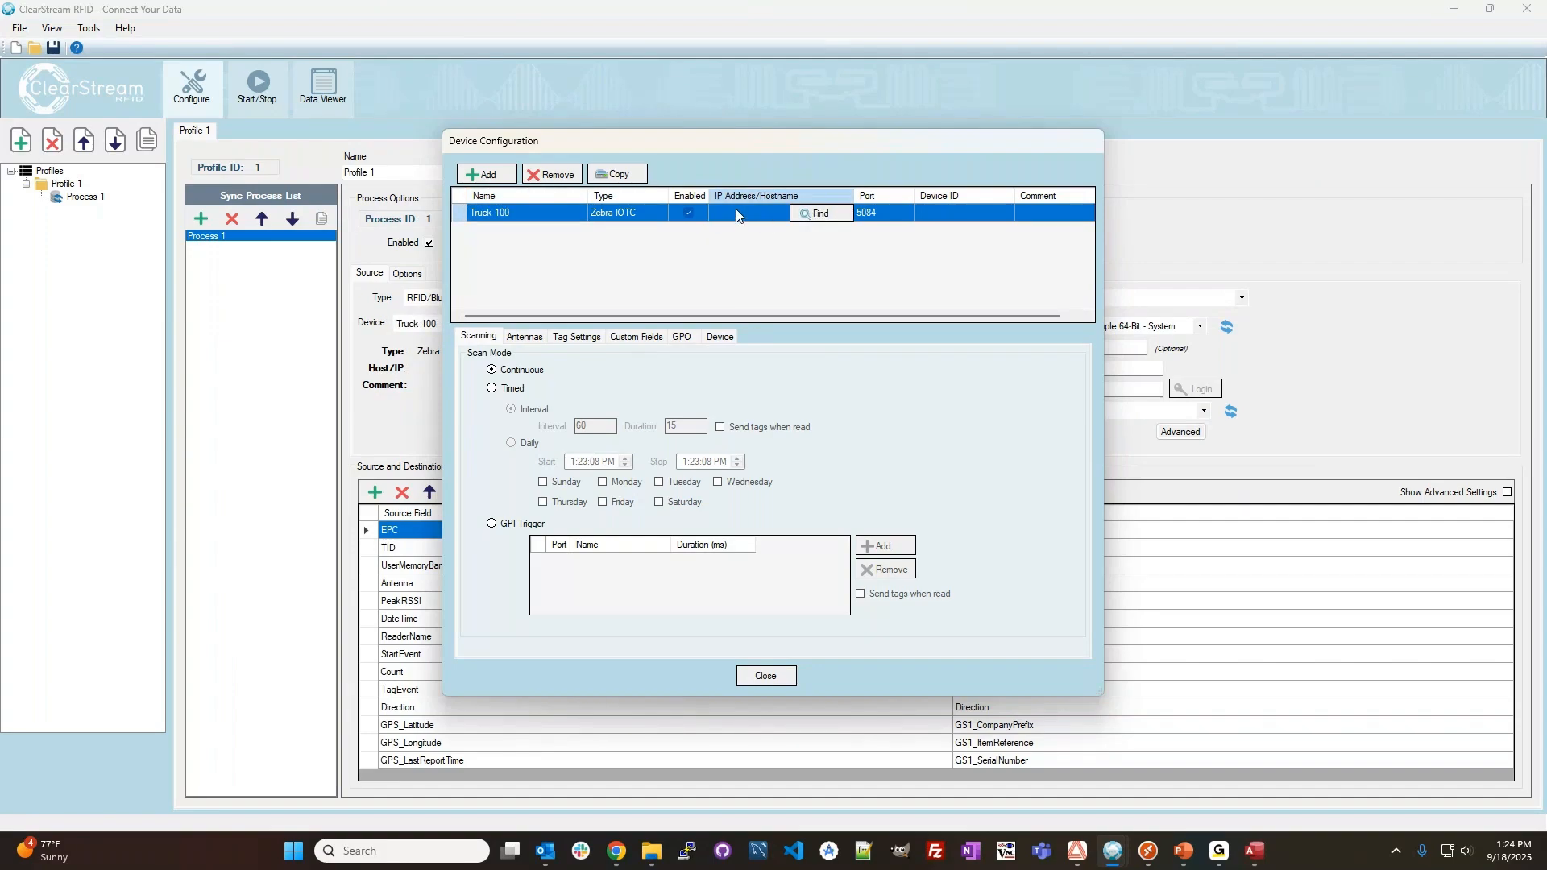
left_click(735, 213)
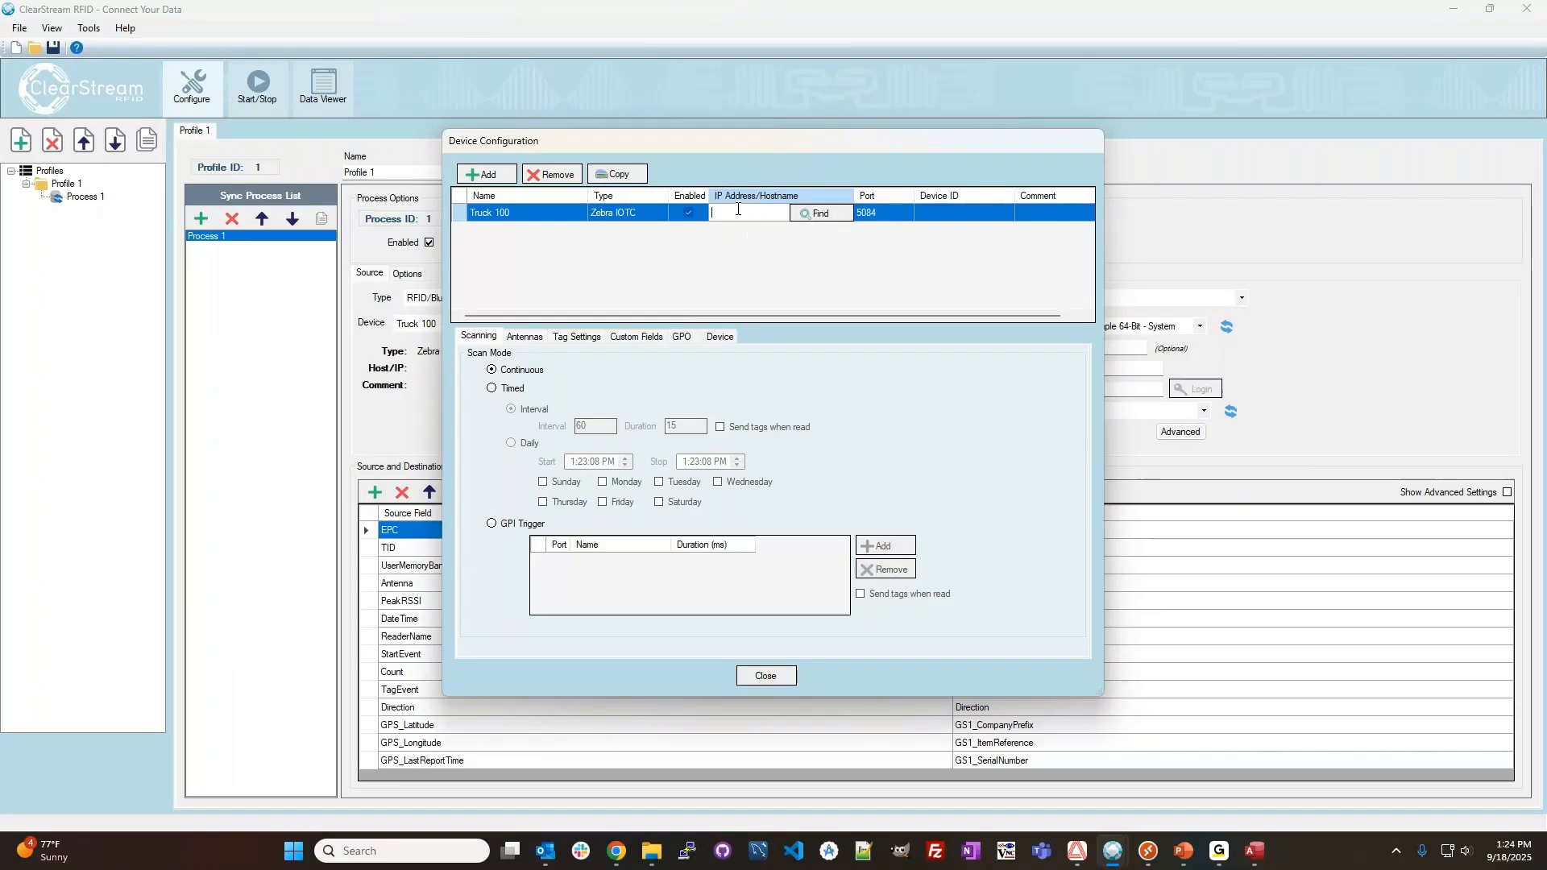
type("192.168.4.181")
key("Return")
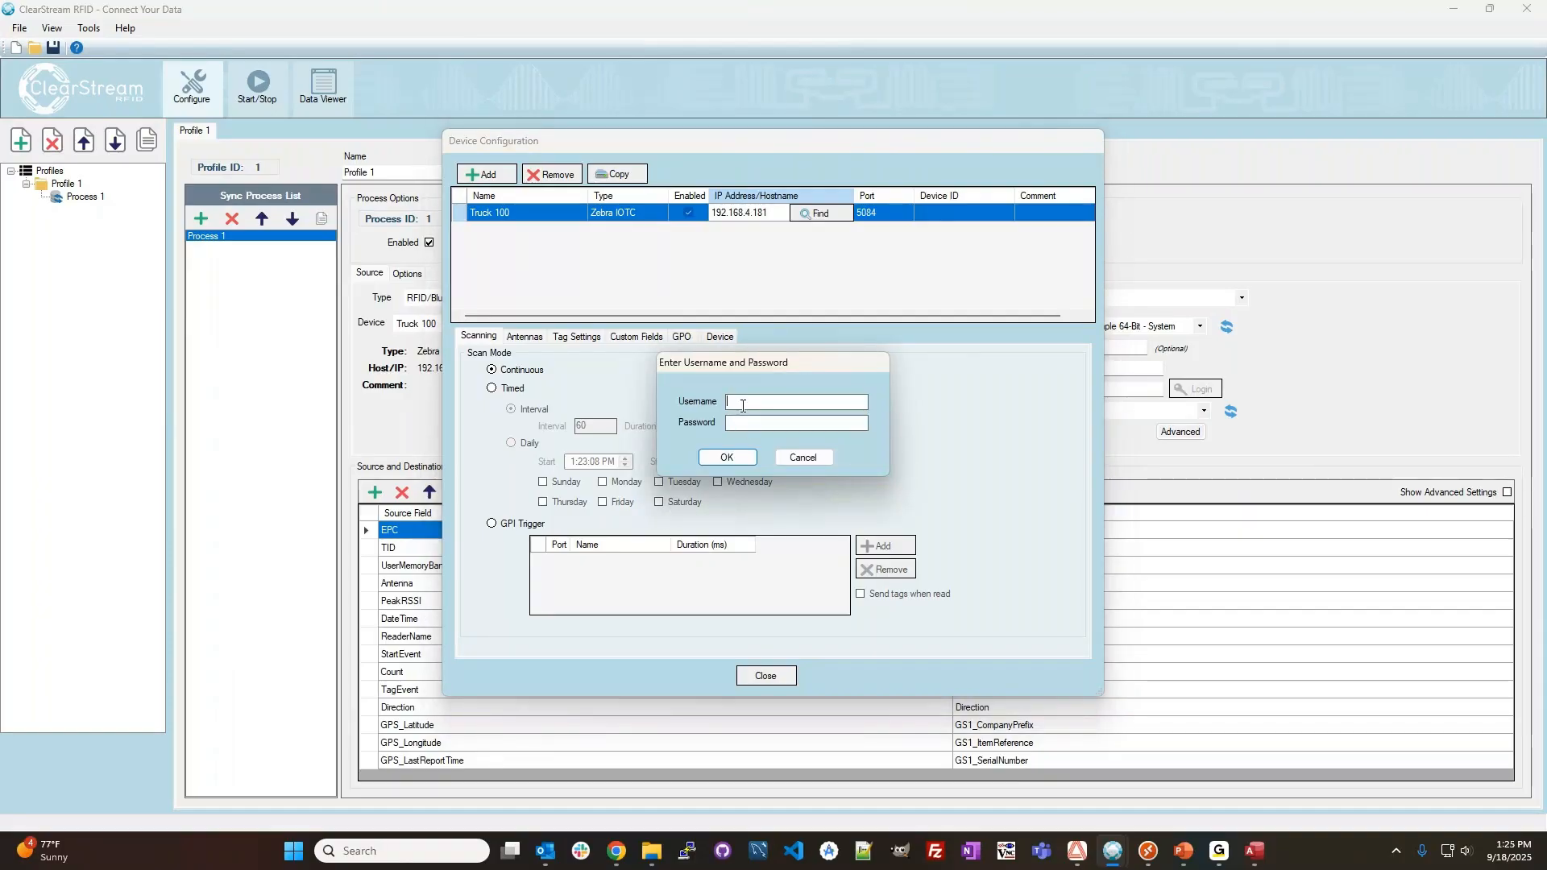
Log in to the reader with the username admin and the account password.
type("admin")
key("Tab")
type("*********")
left_click(728, 458)
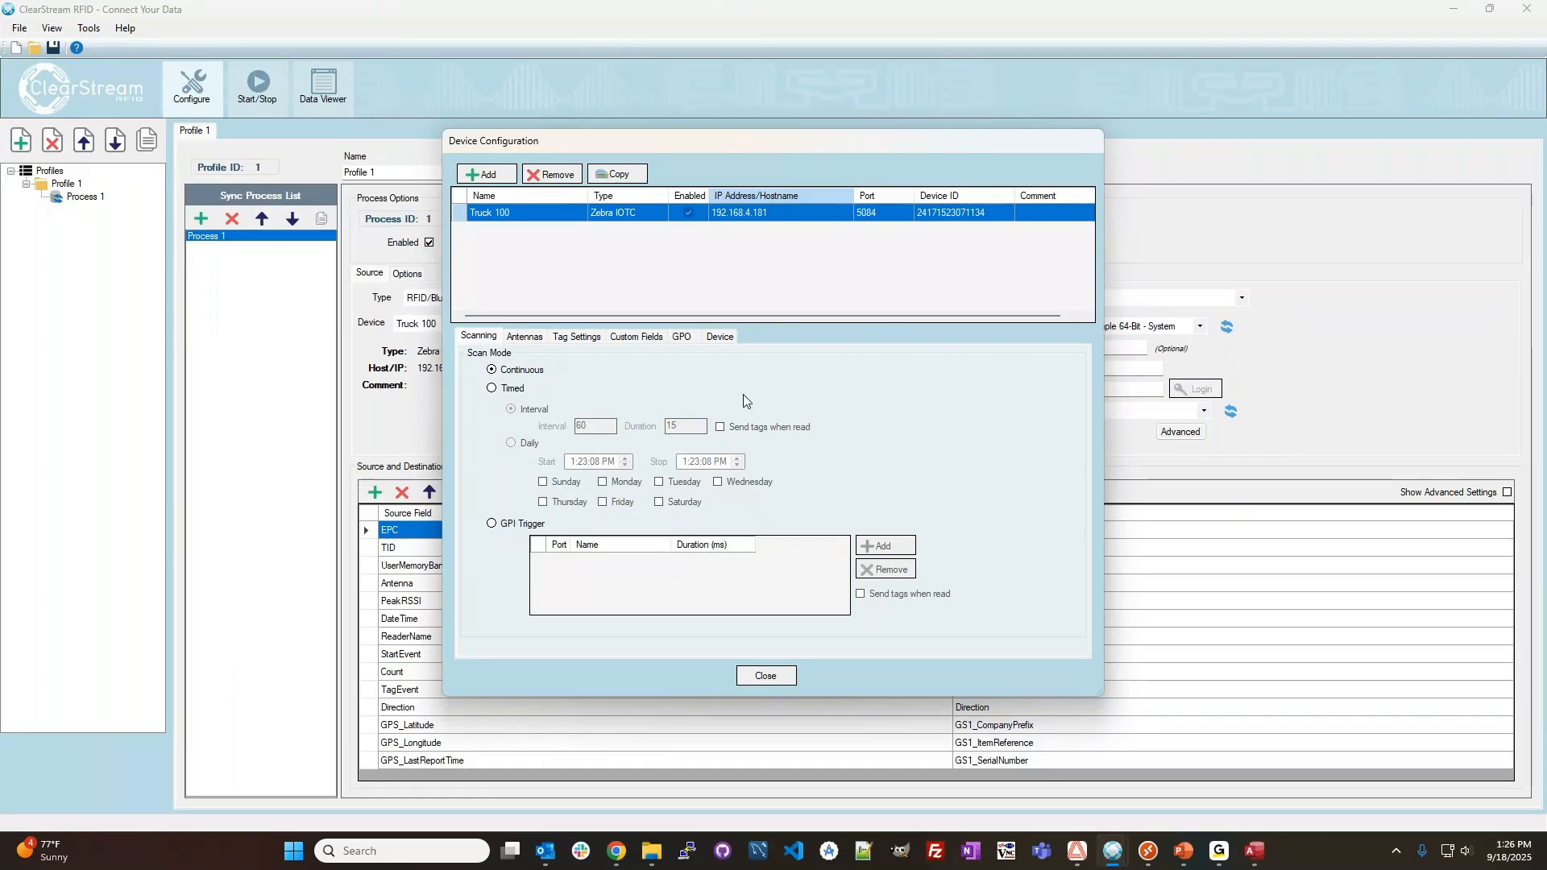
Examine the antenna presets offered for the Truck 100 device without applying one.
left_click(524, 336)
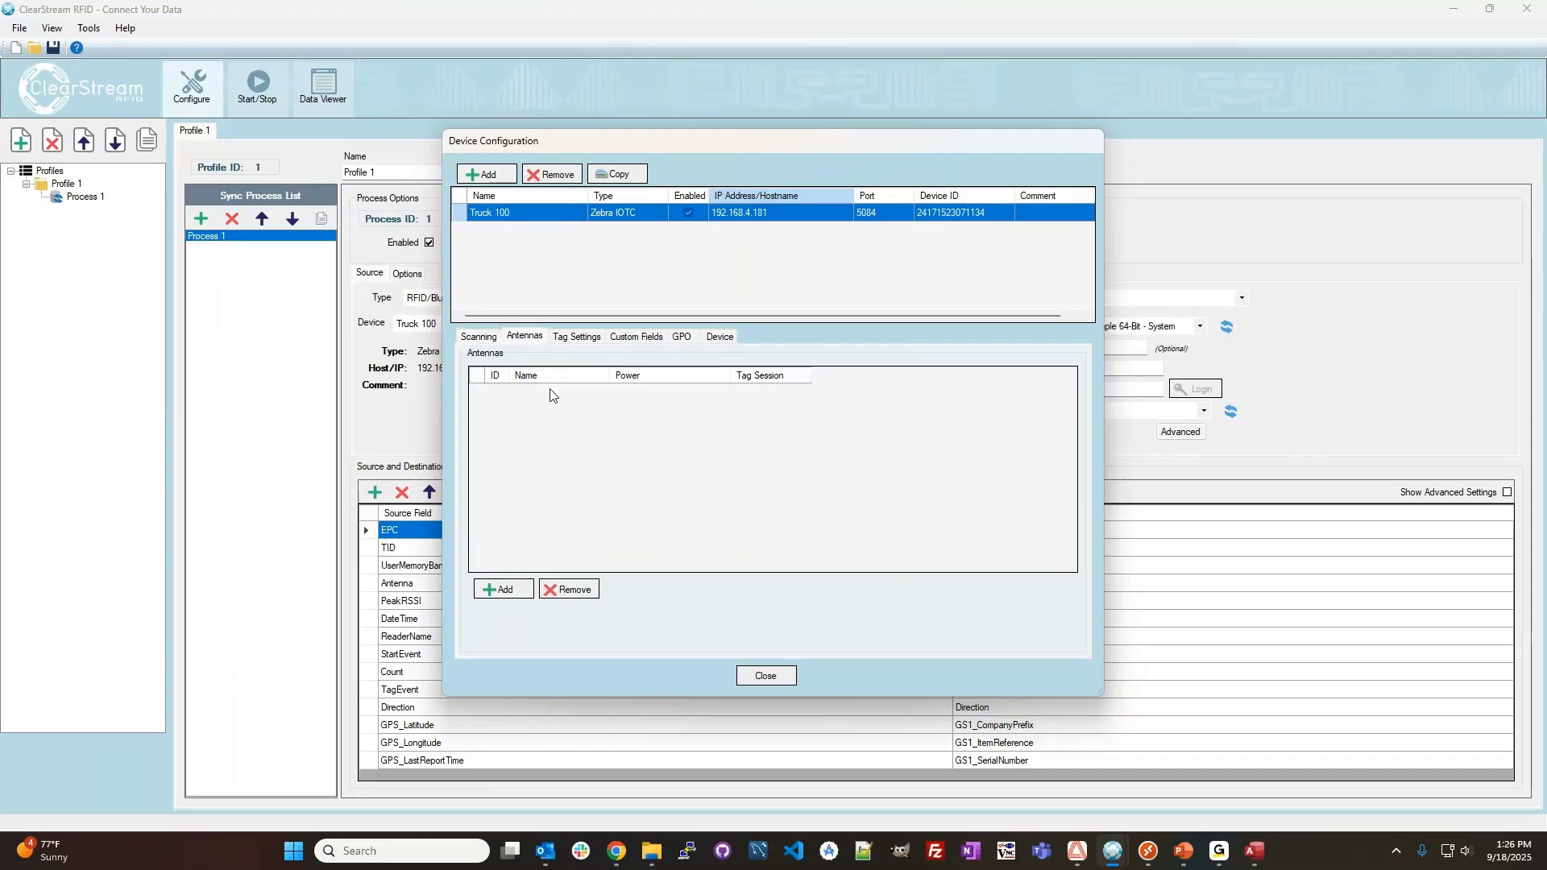
right_click(546, 399)
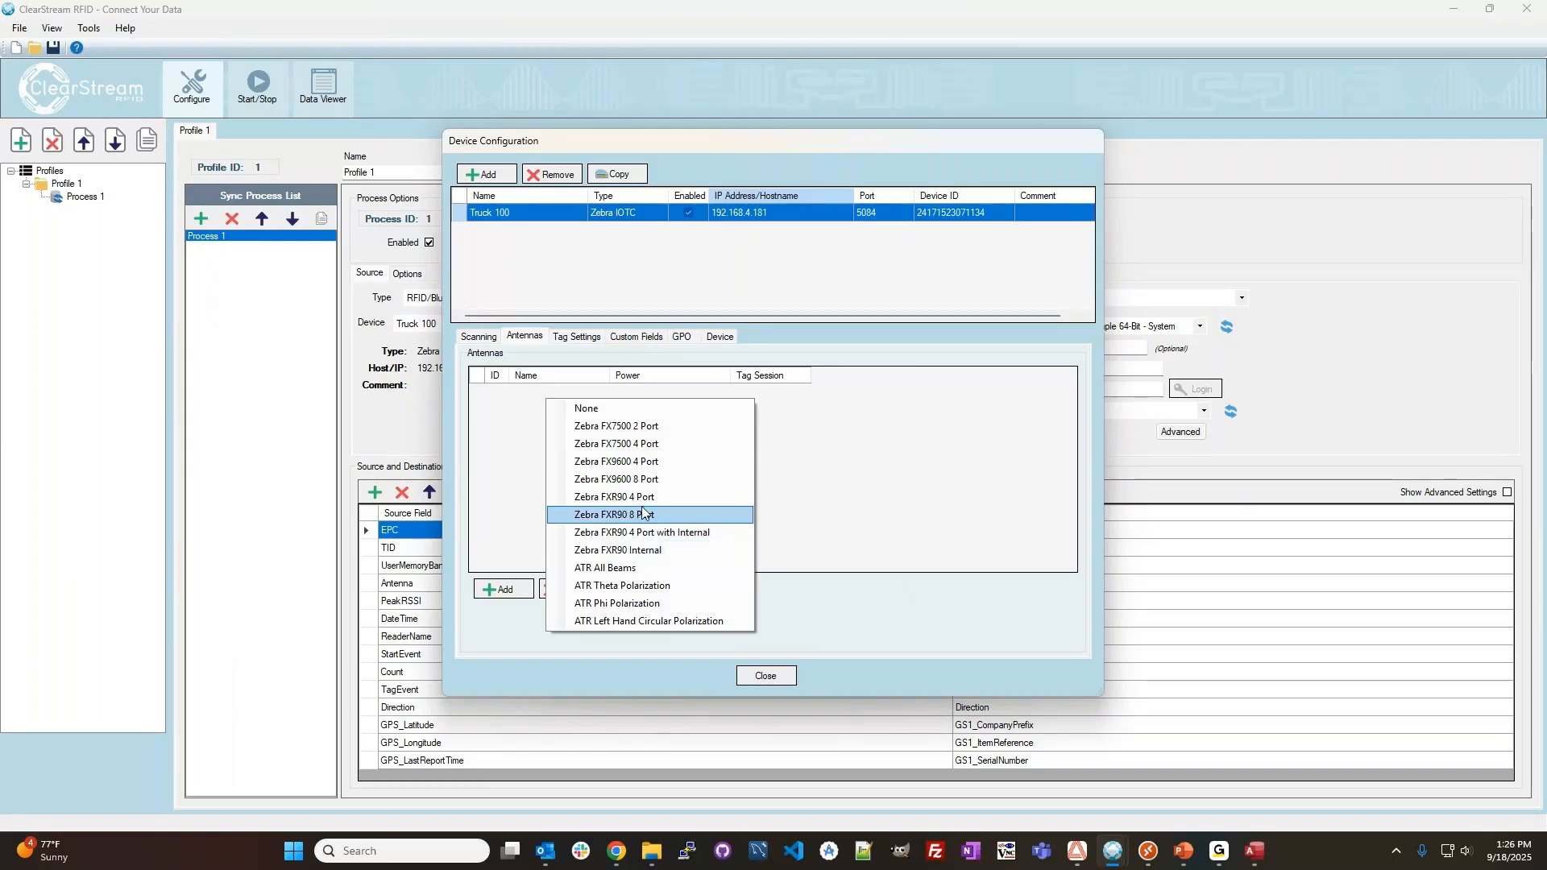
left_click(816, 493)
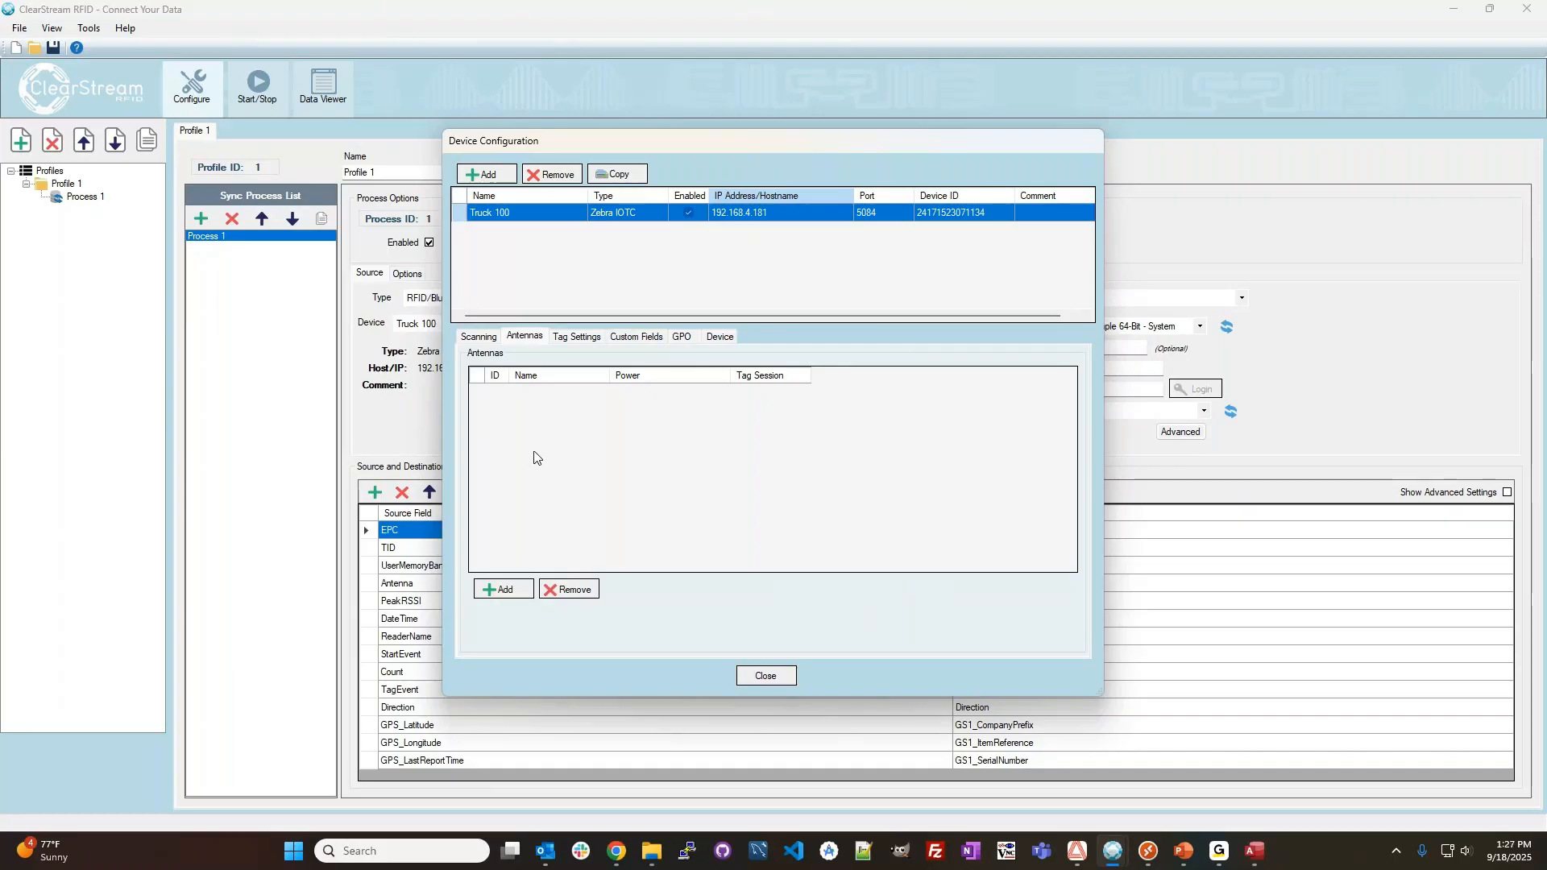
Review Truck 100's tag settings, trying the Report no longer visible option, and view its custom fields.
left_click(587, 336)
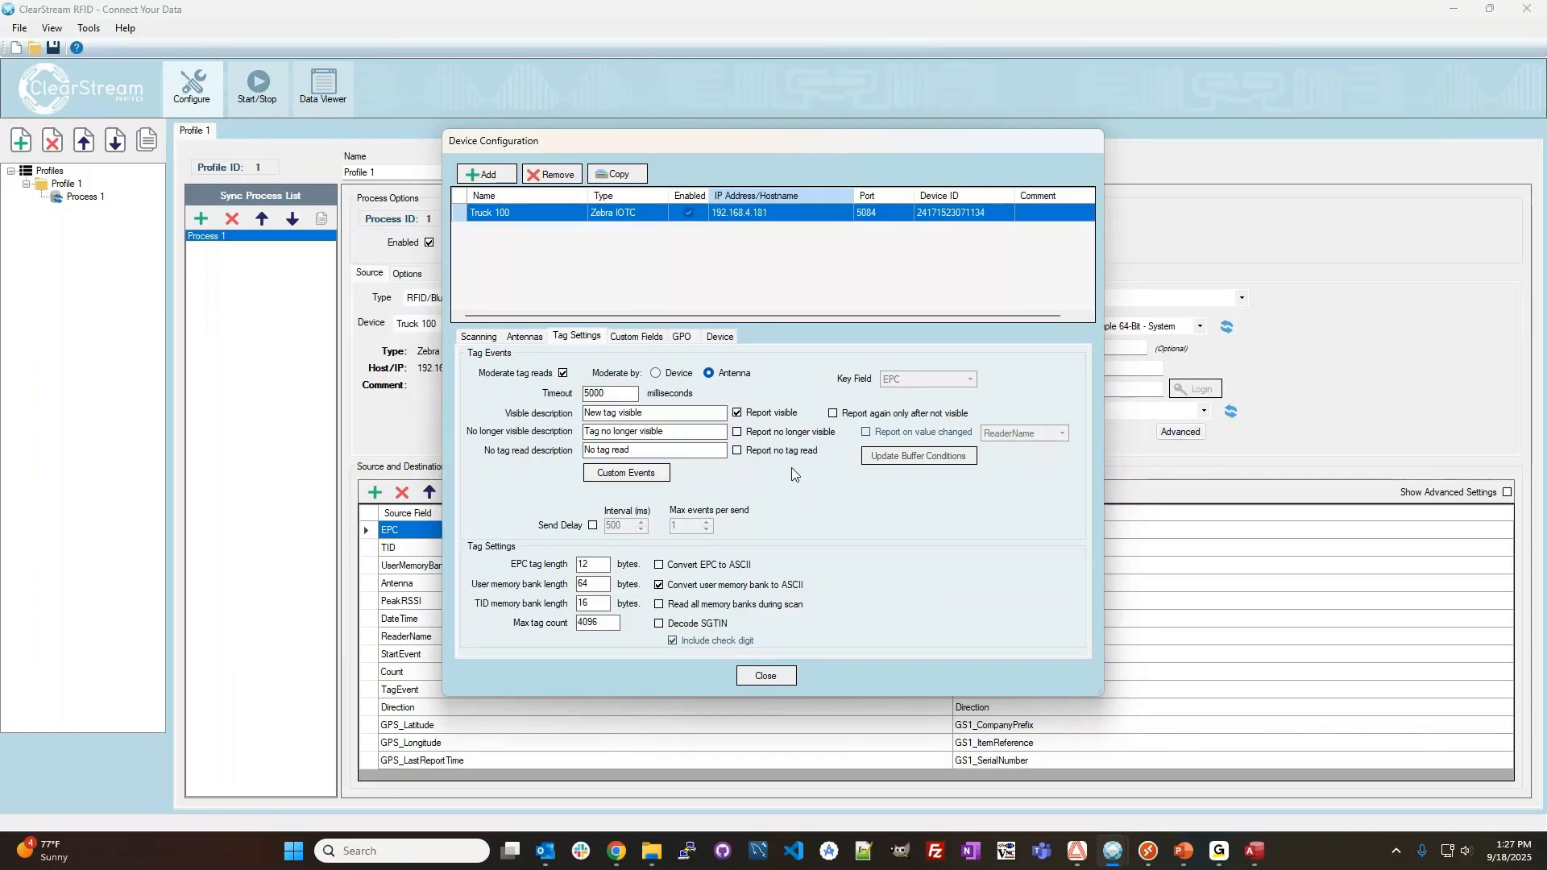
left_click(750, 434)
left_click(738, 434)
left_click(649, 338)
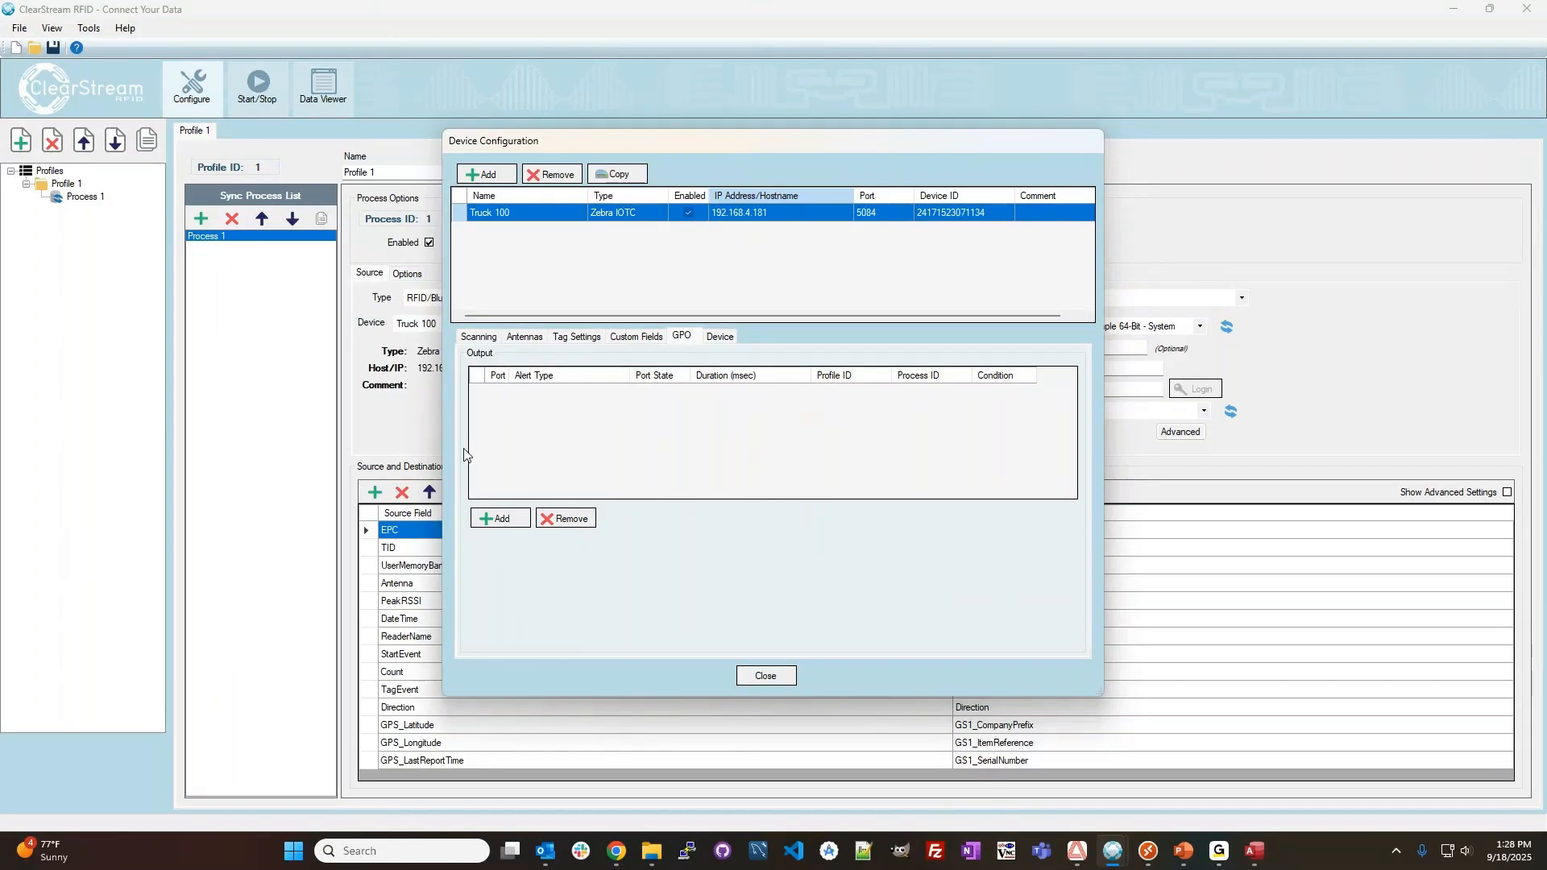
Review Truck 100's device settings, including the data endpoint choices and the tag reporting section, leaving ClearStream_Windows selected.
left_click(716, 342)
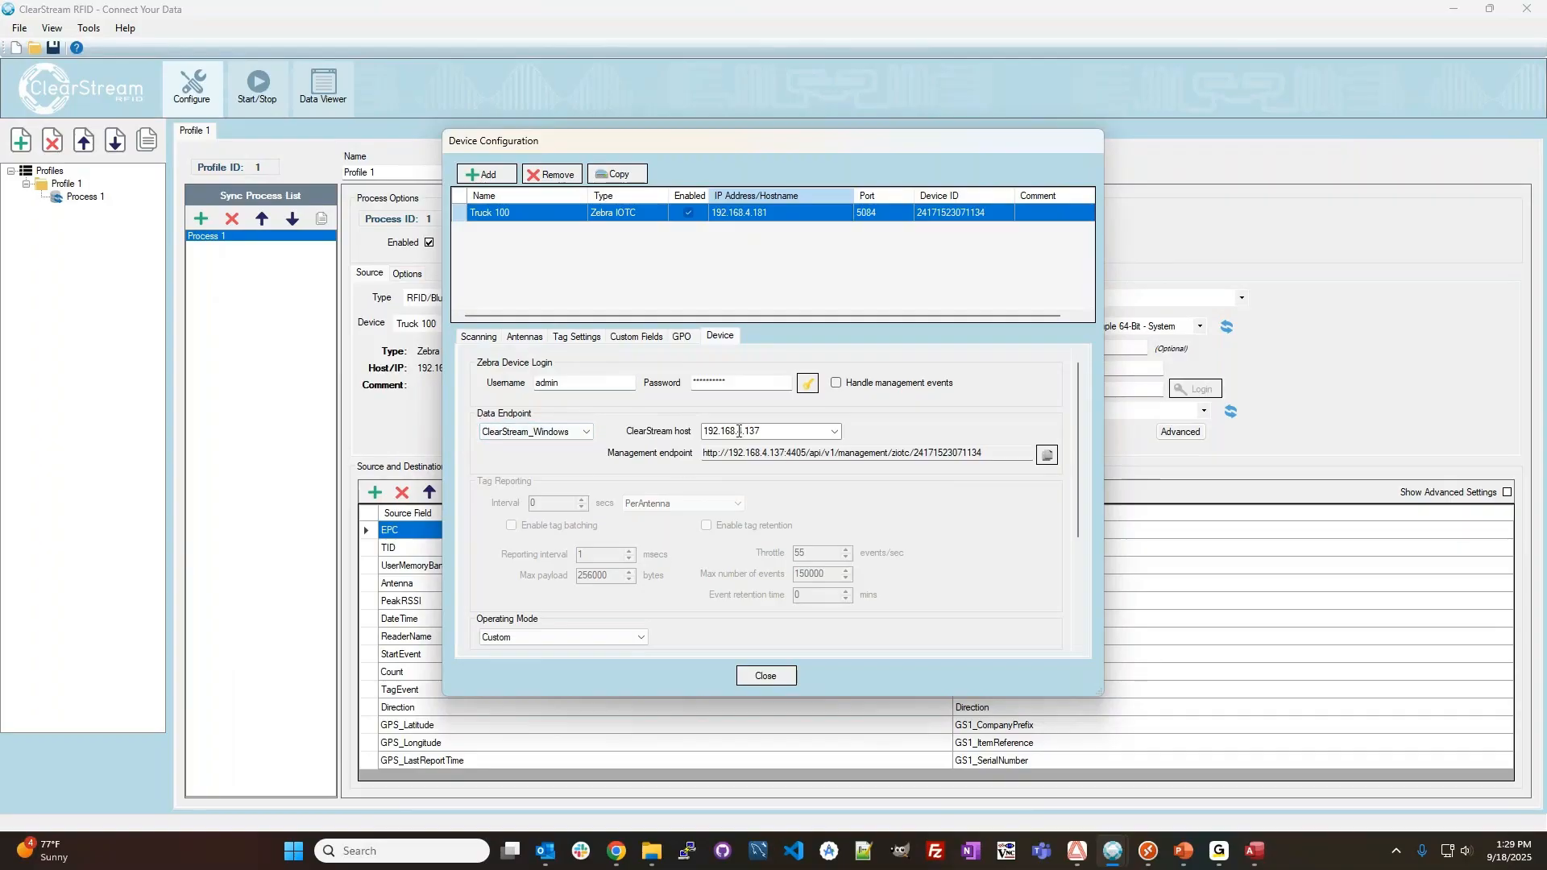
left_click(568, 431)
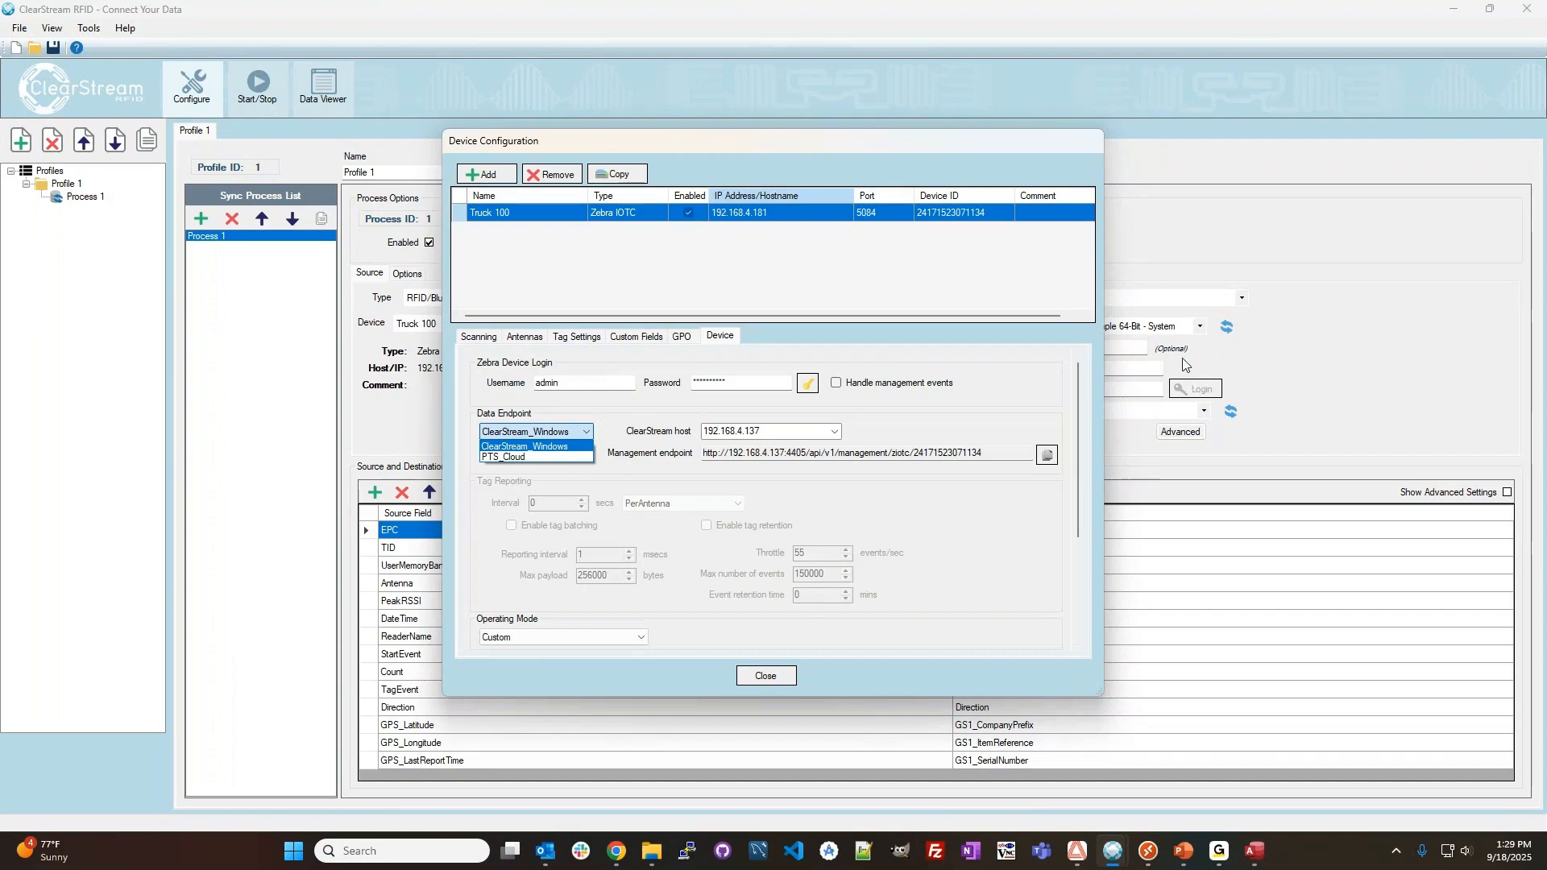
left_click(555, 406)
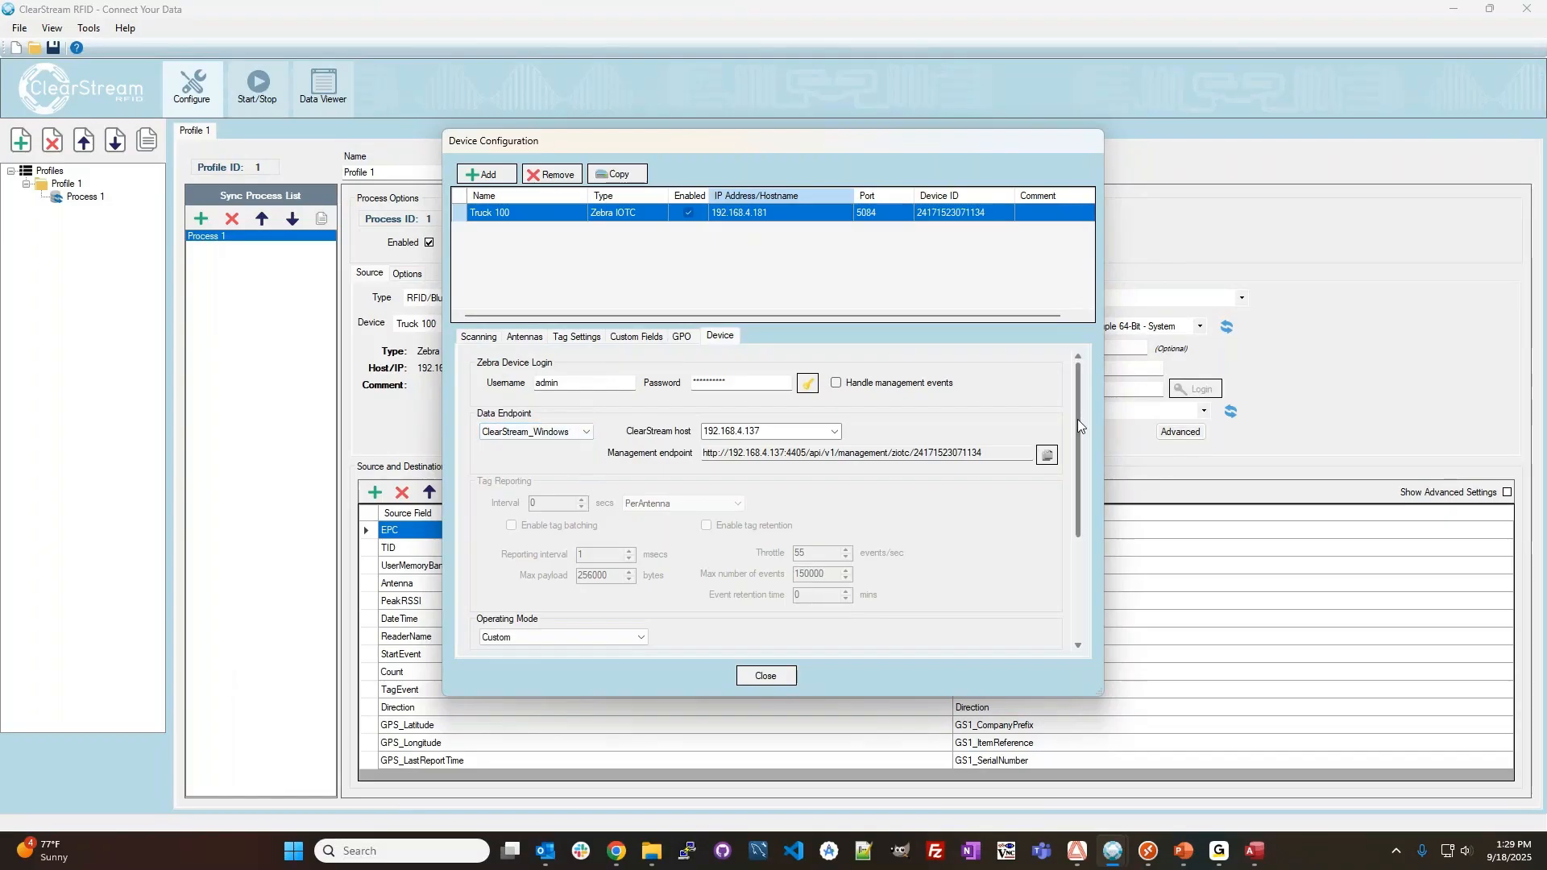
left_click_drag(1077, 419, 1080, 476)
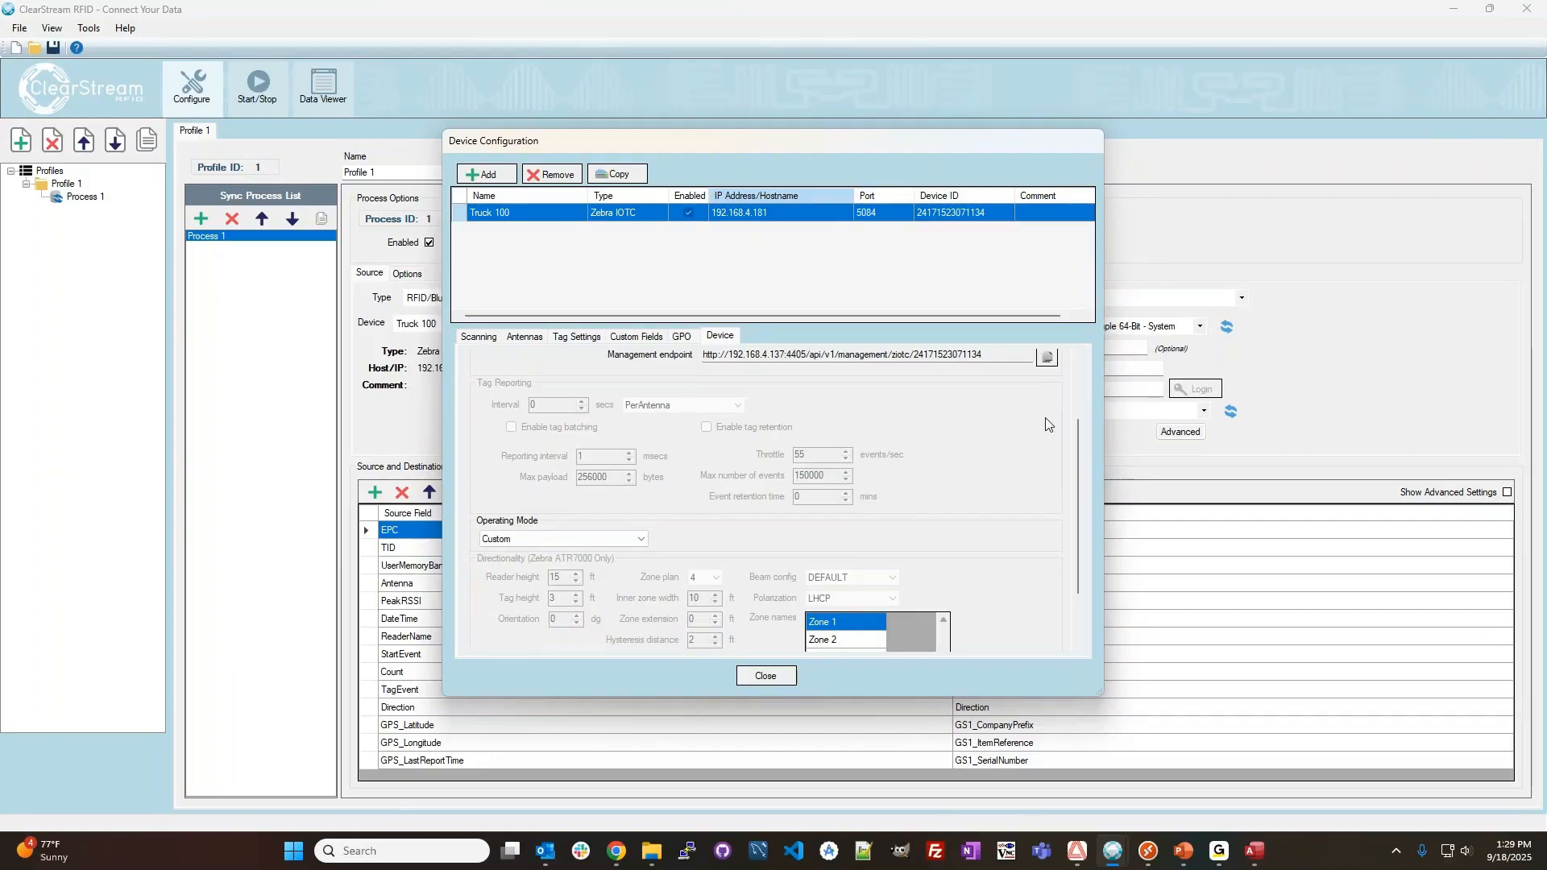
left_click(1077, 370)
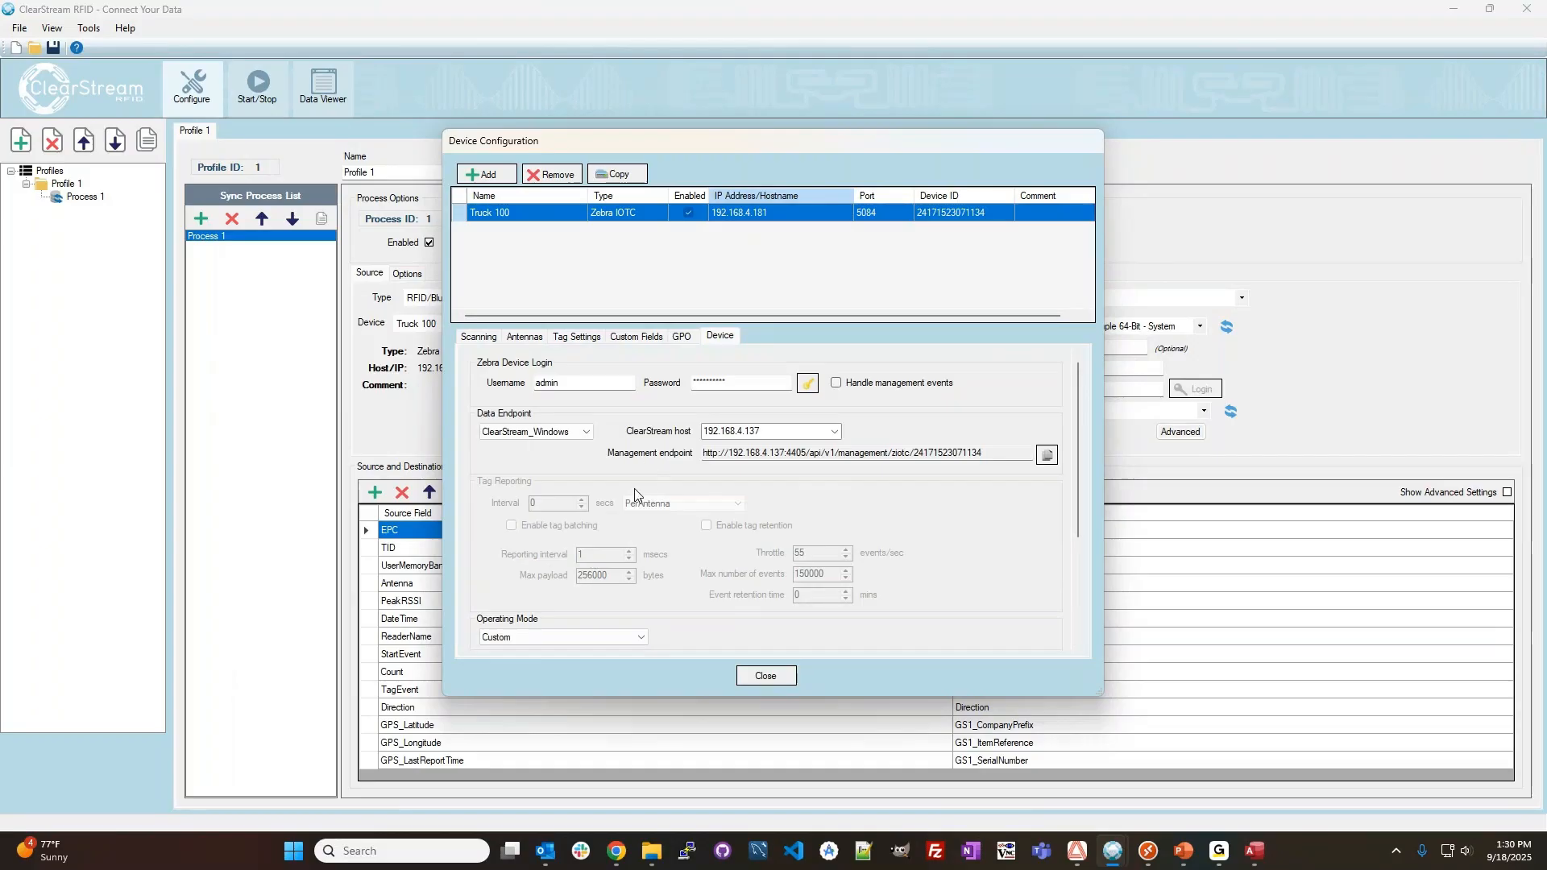
Compare the device's tag reporting settings with tag read moderation off, and turn moderation by antenna back on.
left_click(580, 339)
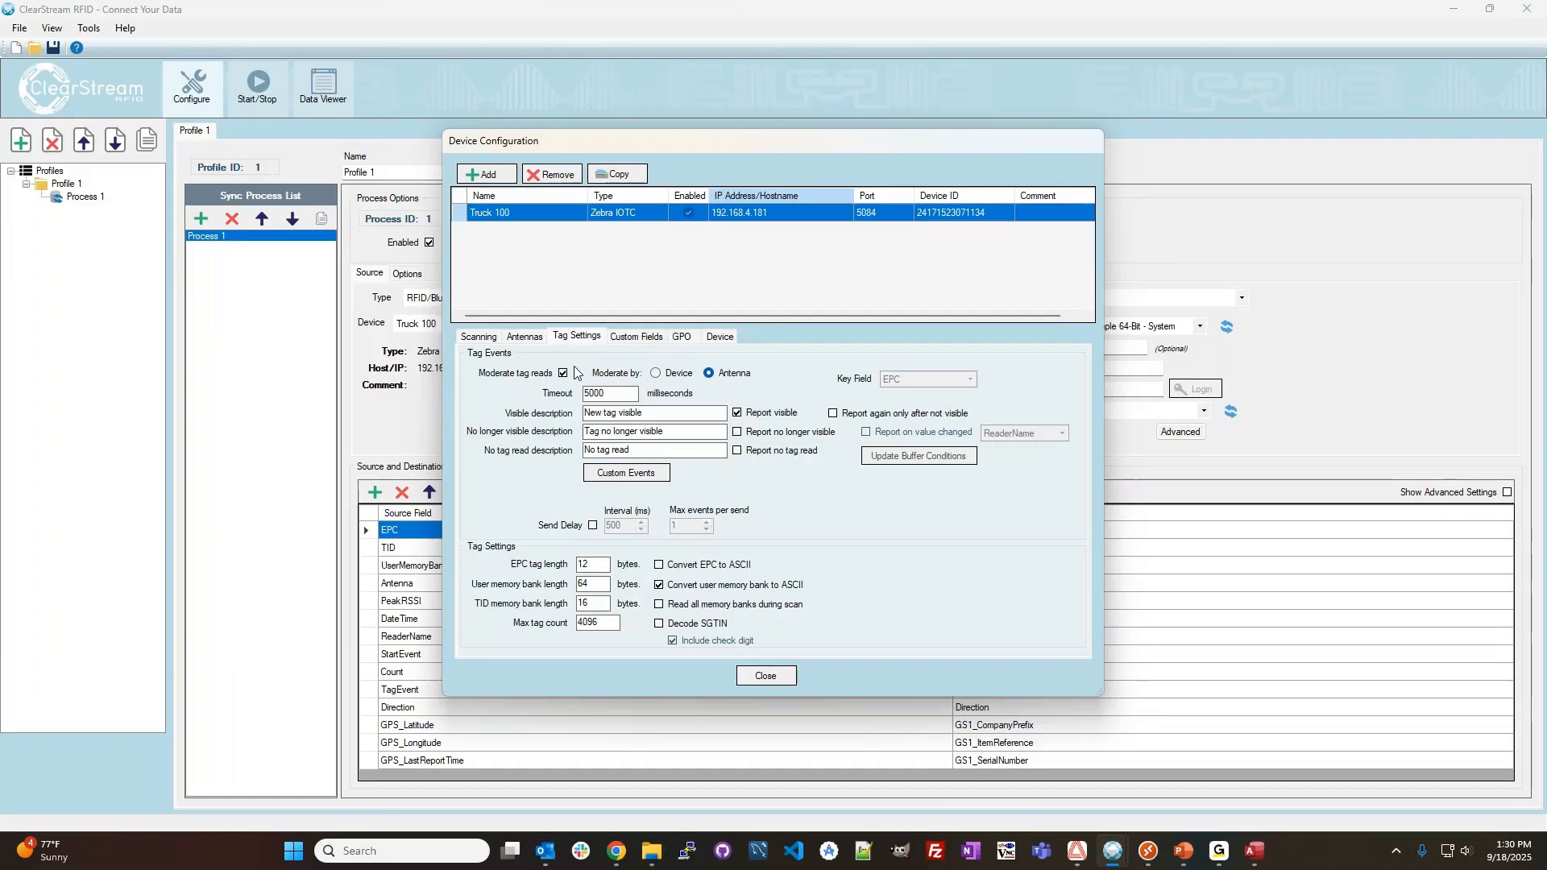
left_click(714, 342)
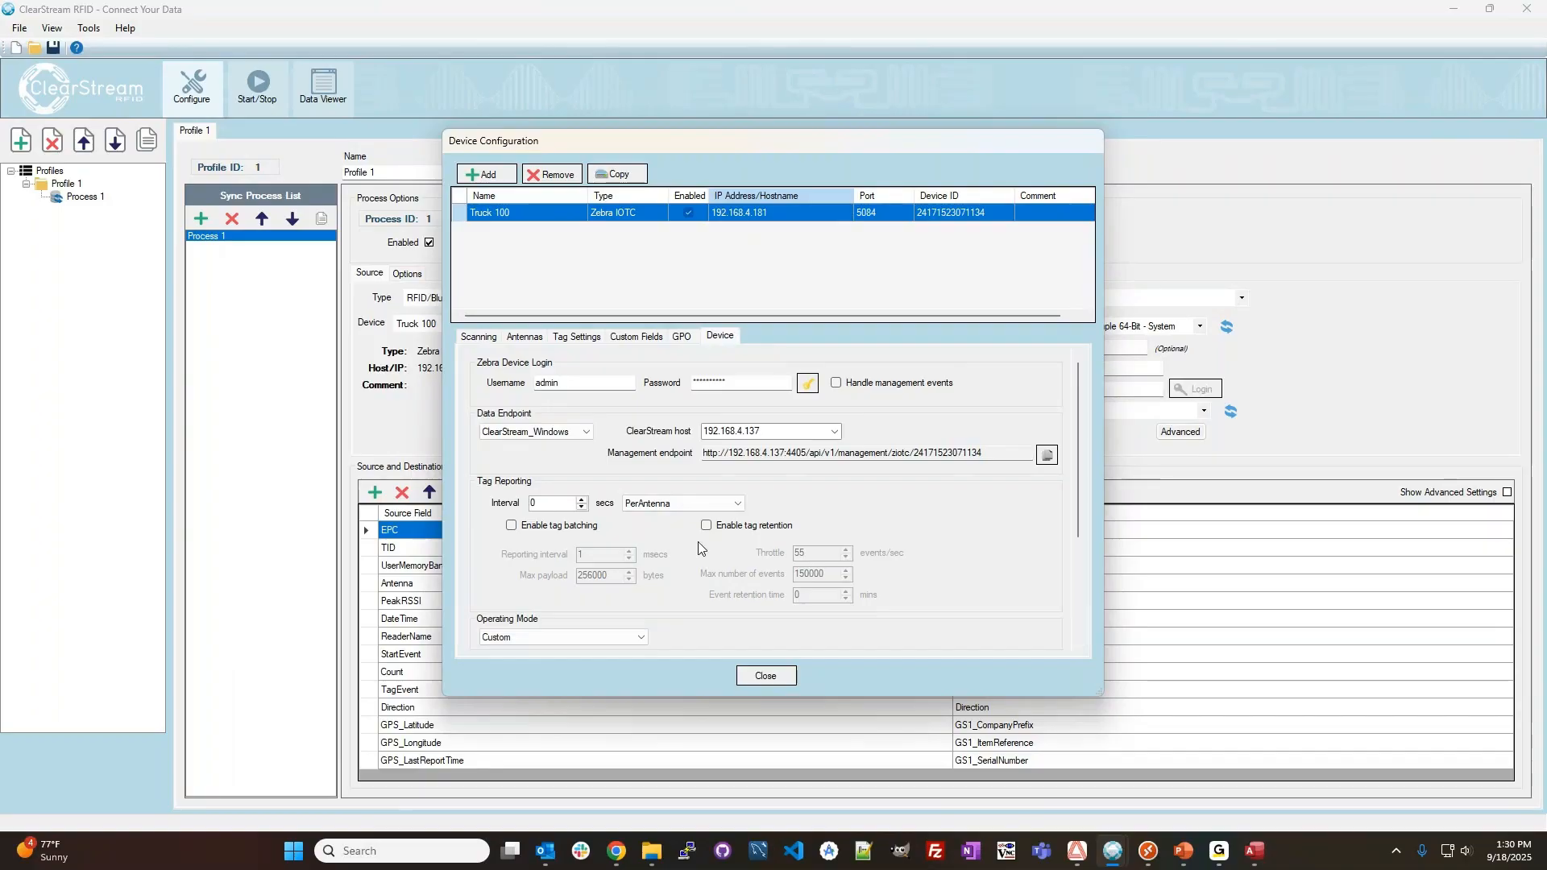
left_click(564, 340)
left_click(562, 372)
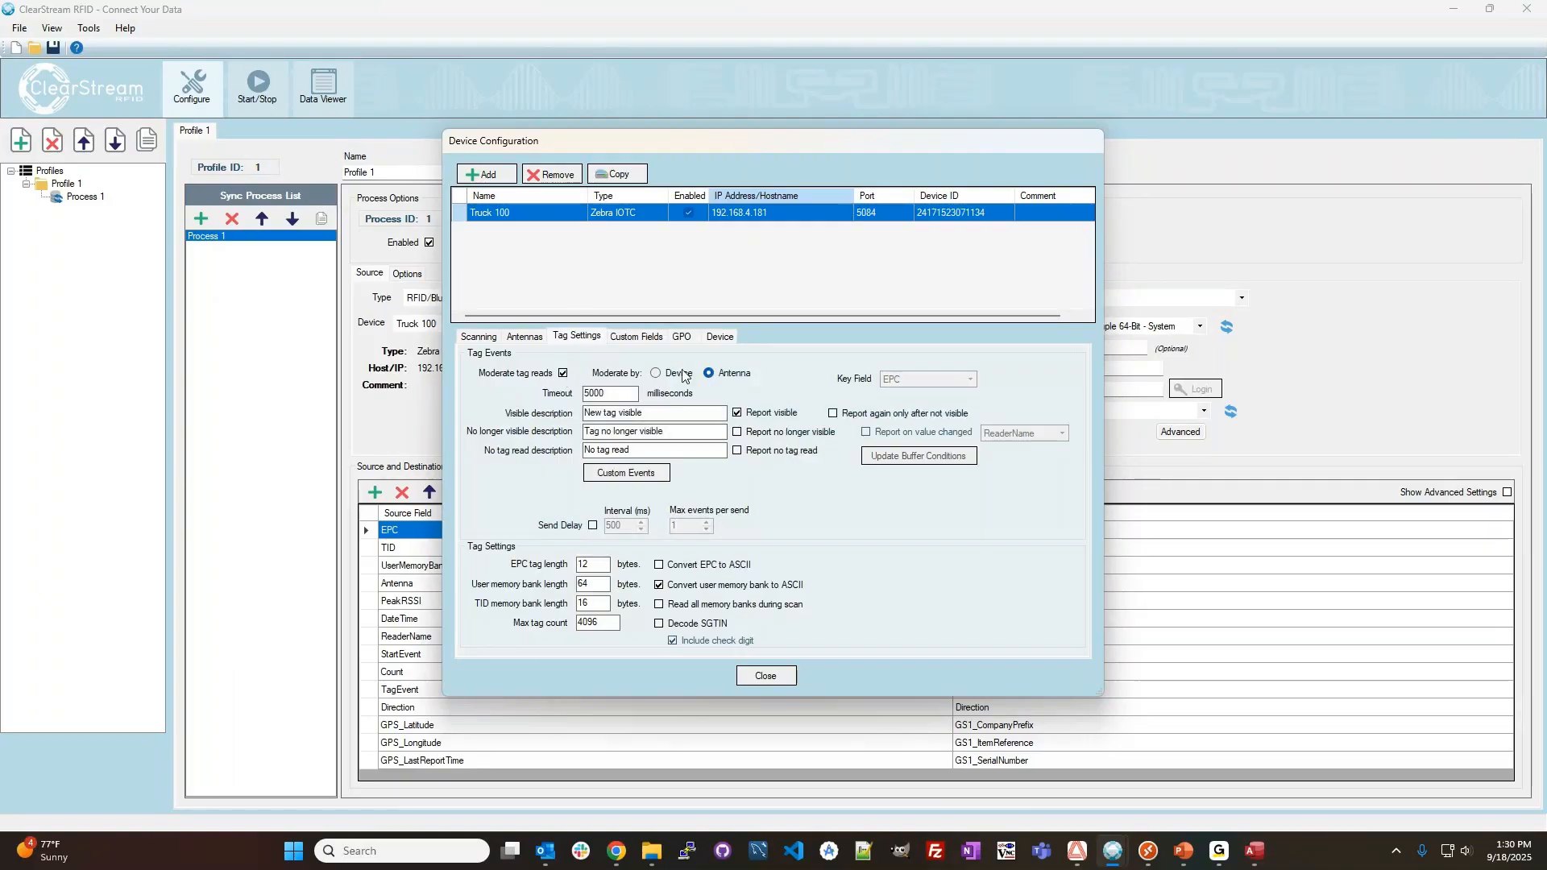
Examine the operating modes offered in Truck 100's device settings, keeping Custom selected.
left_click(722, 336)
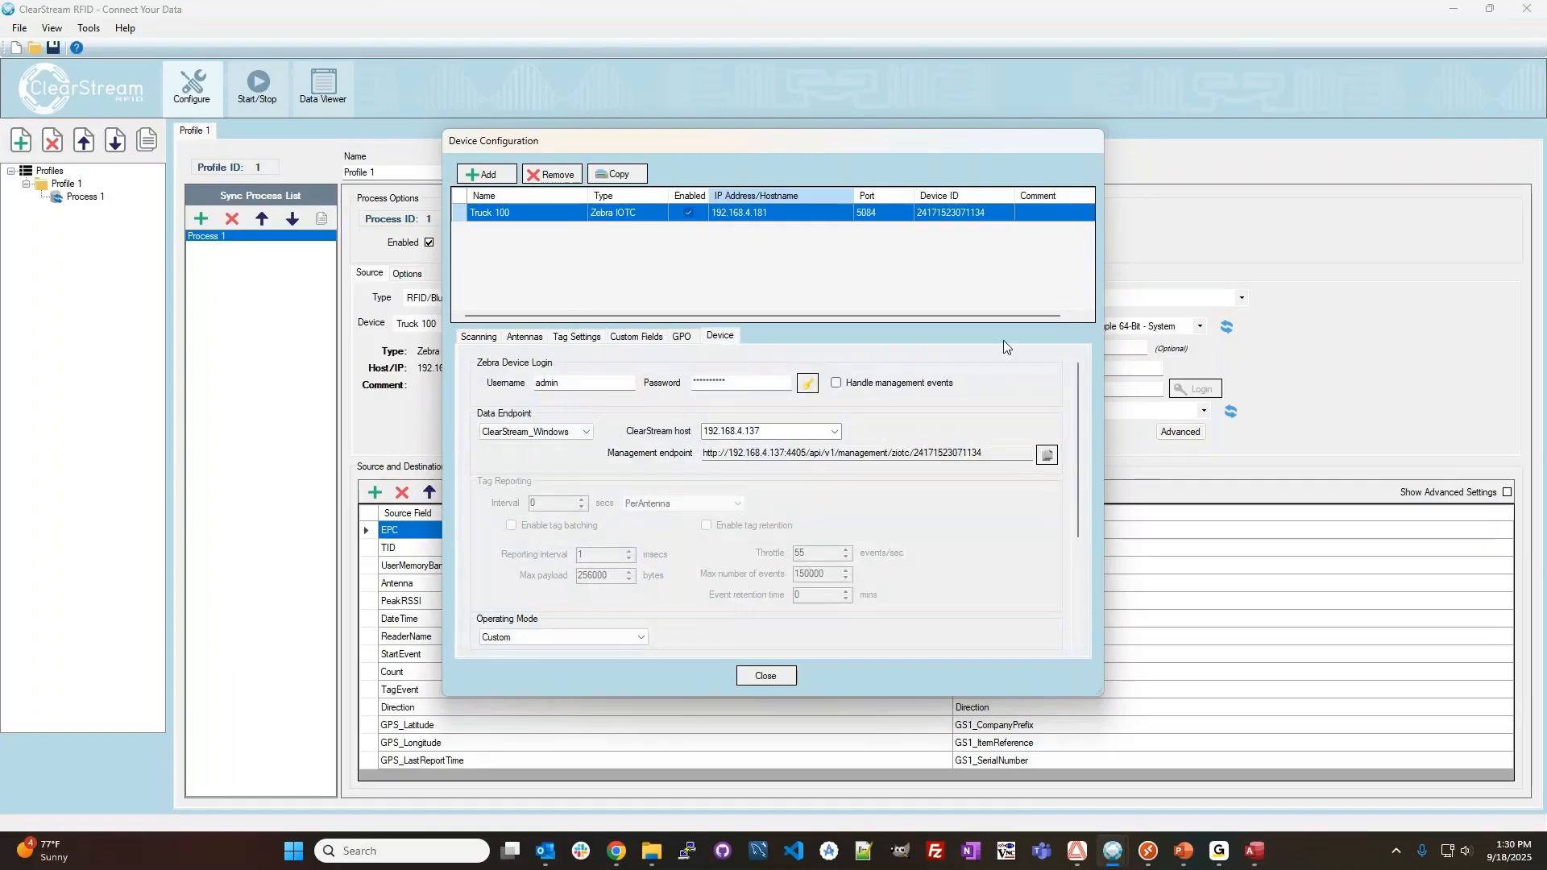
left_click_drag(1080, 424, 1075, 482)
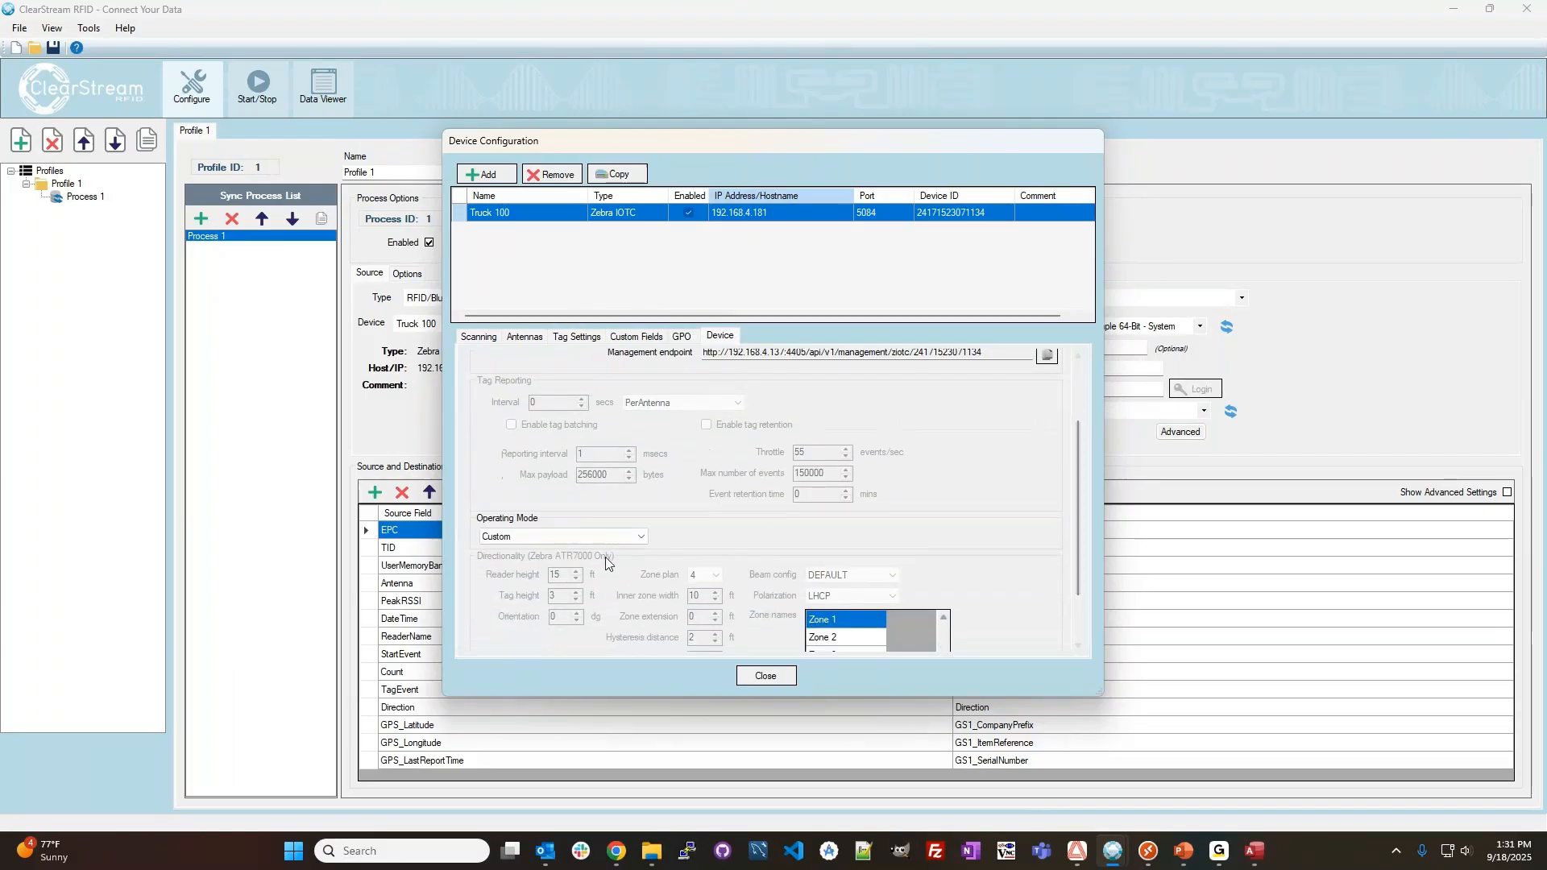
left_click(630, 538)
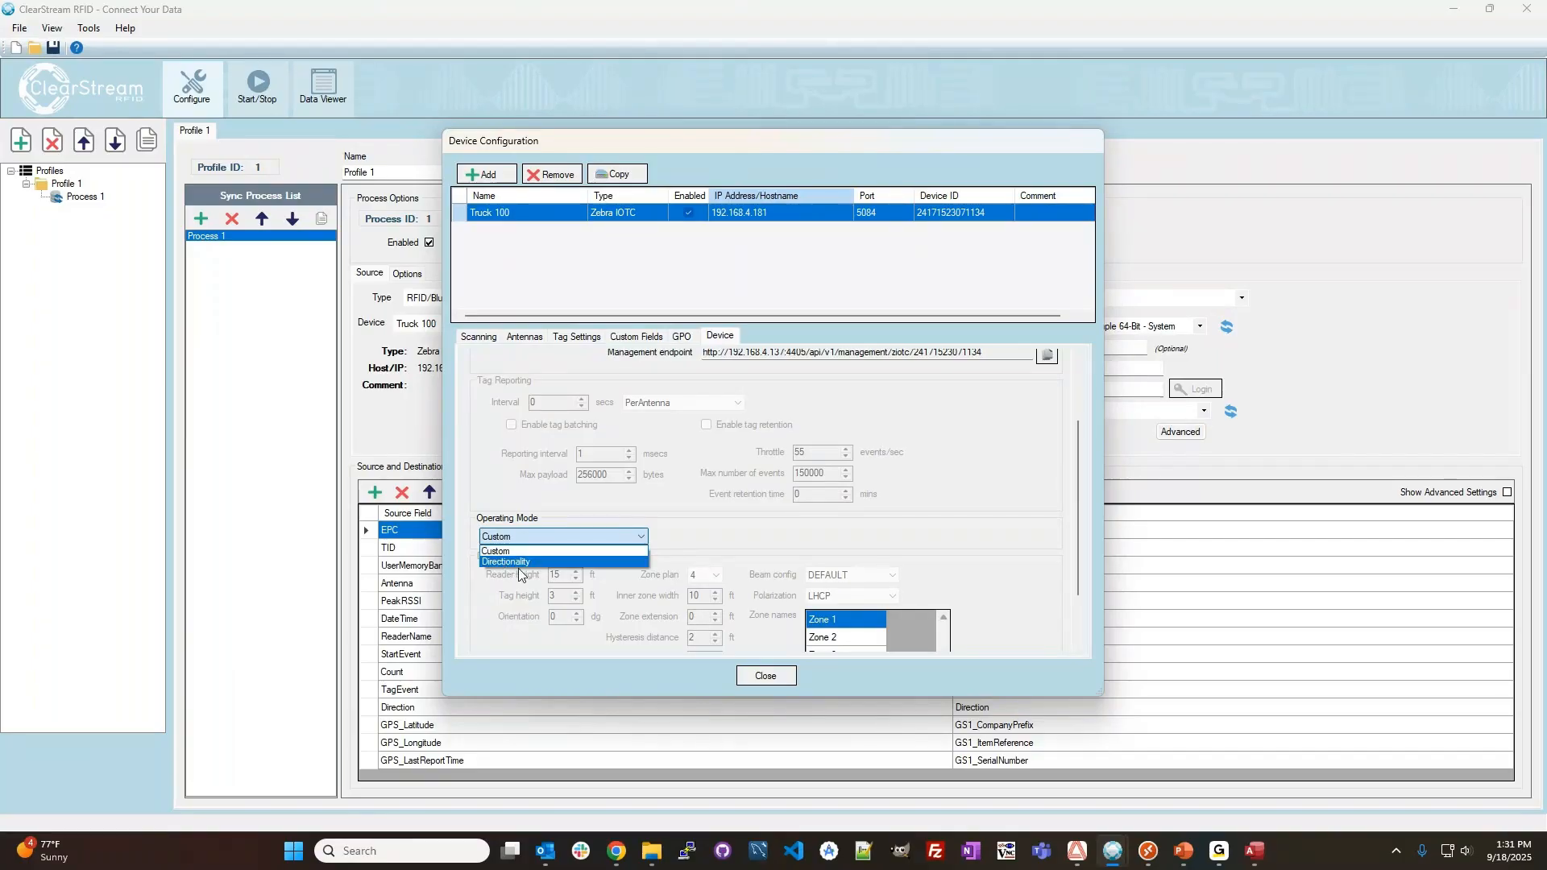
left_click(741, 524)
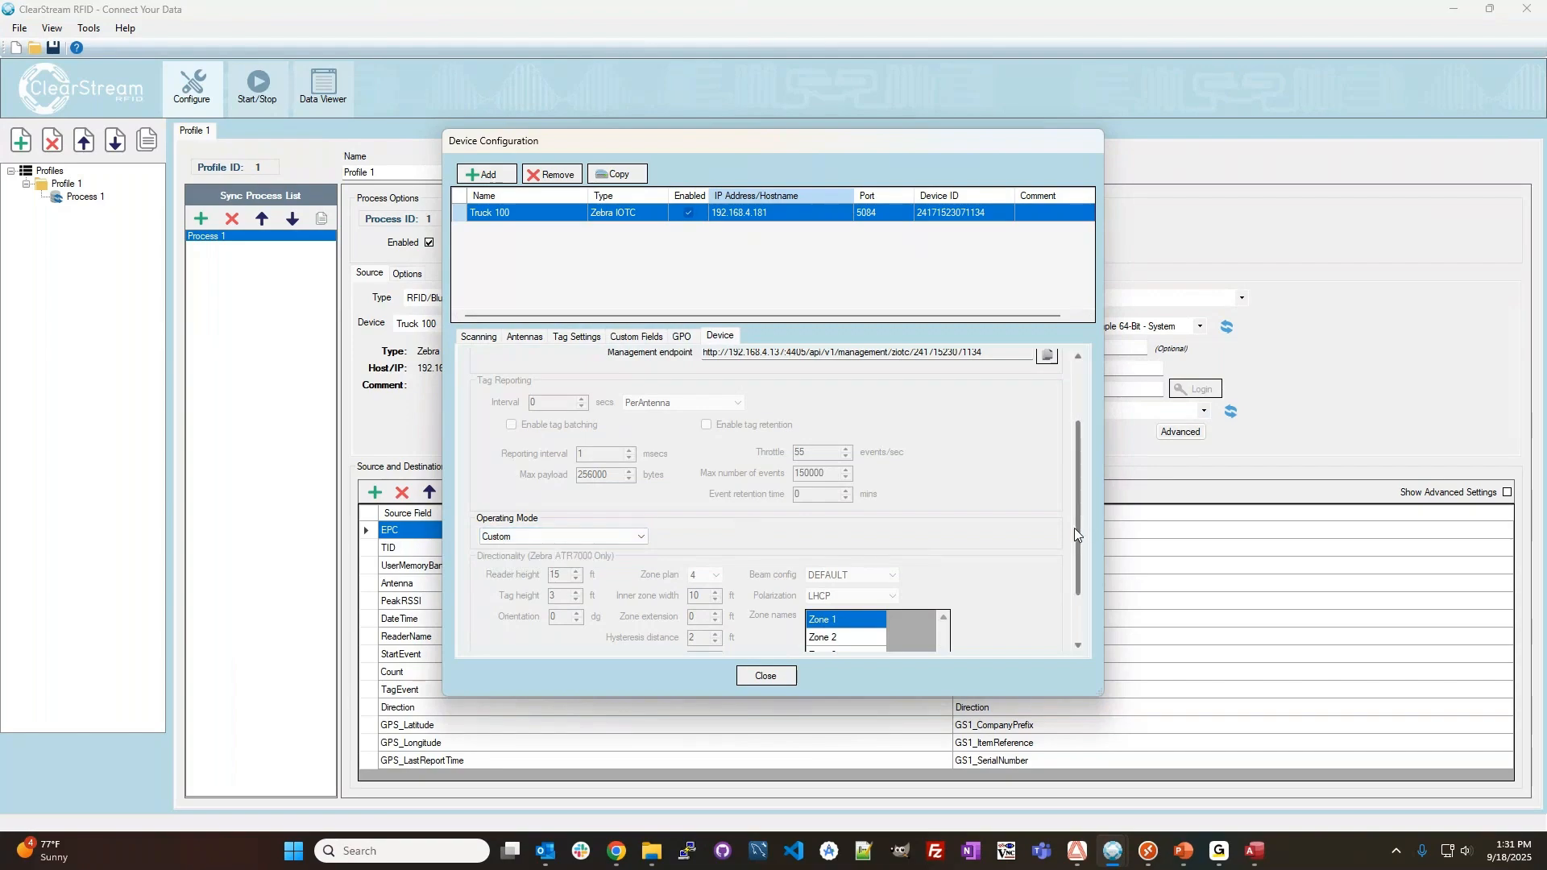
Enable GPS for the Truck 100 reader with a refreshing interval of 5000 msecs and close the device configuration.
scroll(1075, 528, "down", 1)
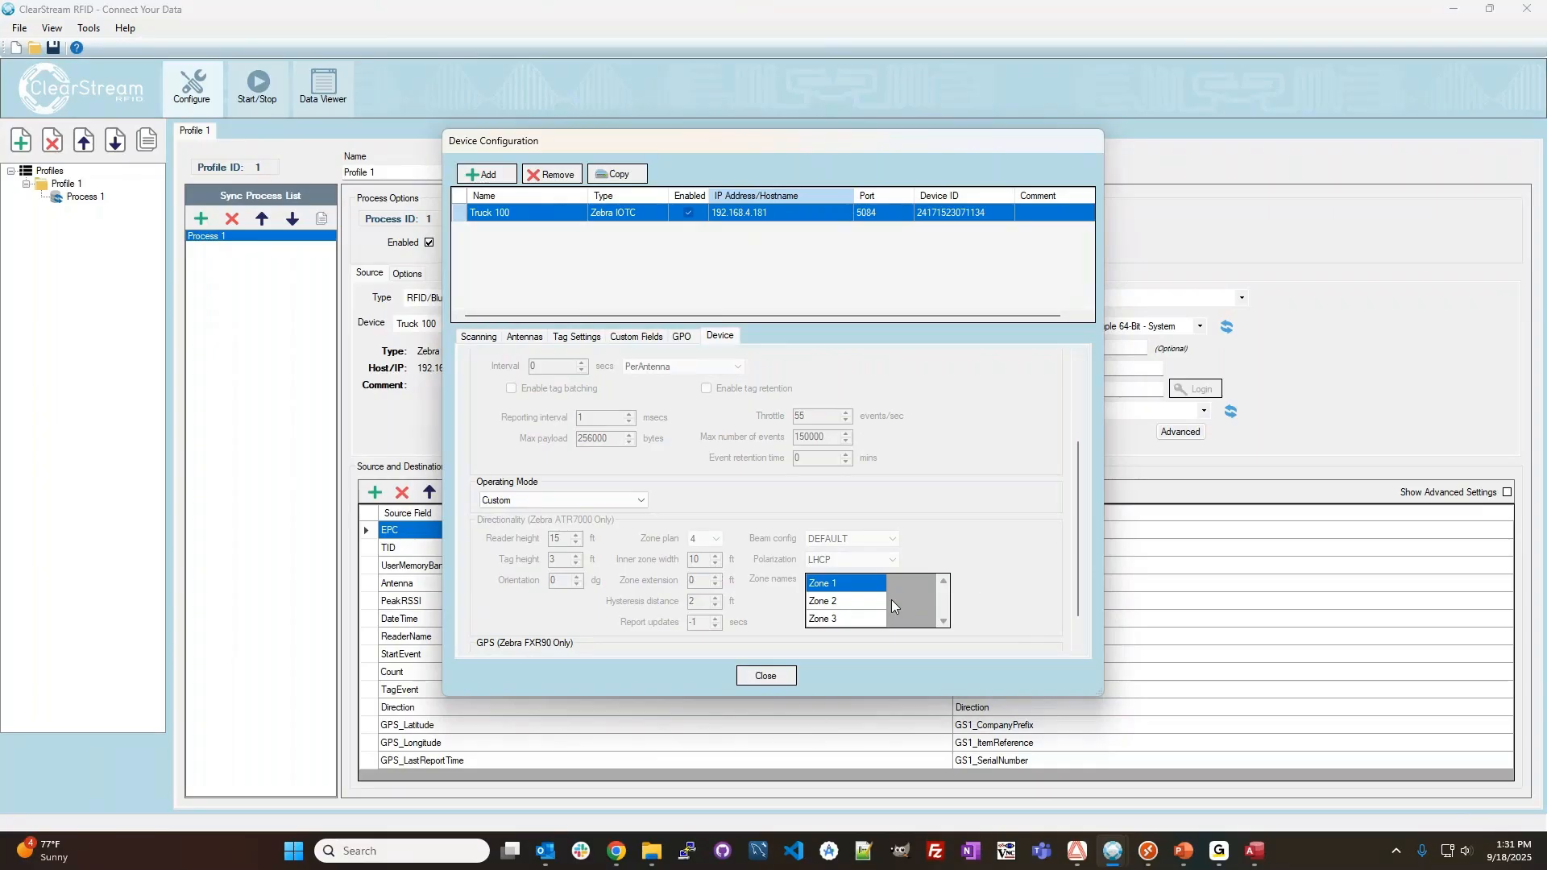
scroll(1080, 588, "down", 2)
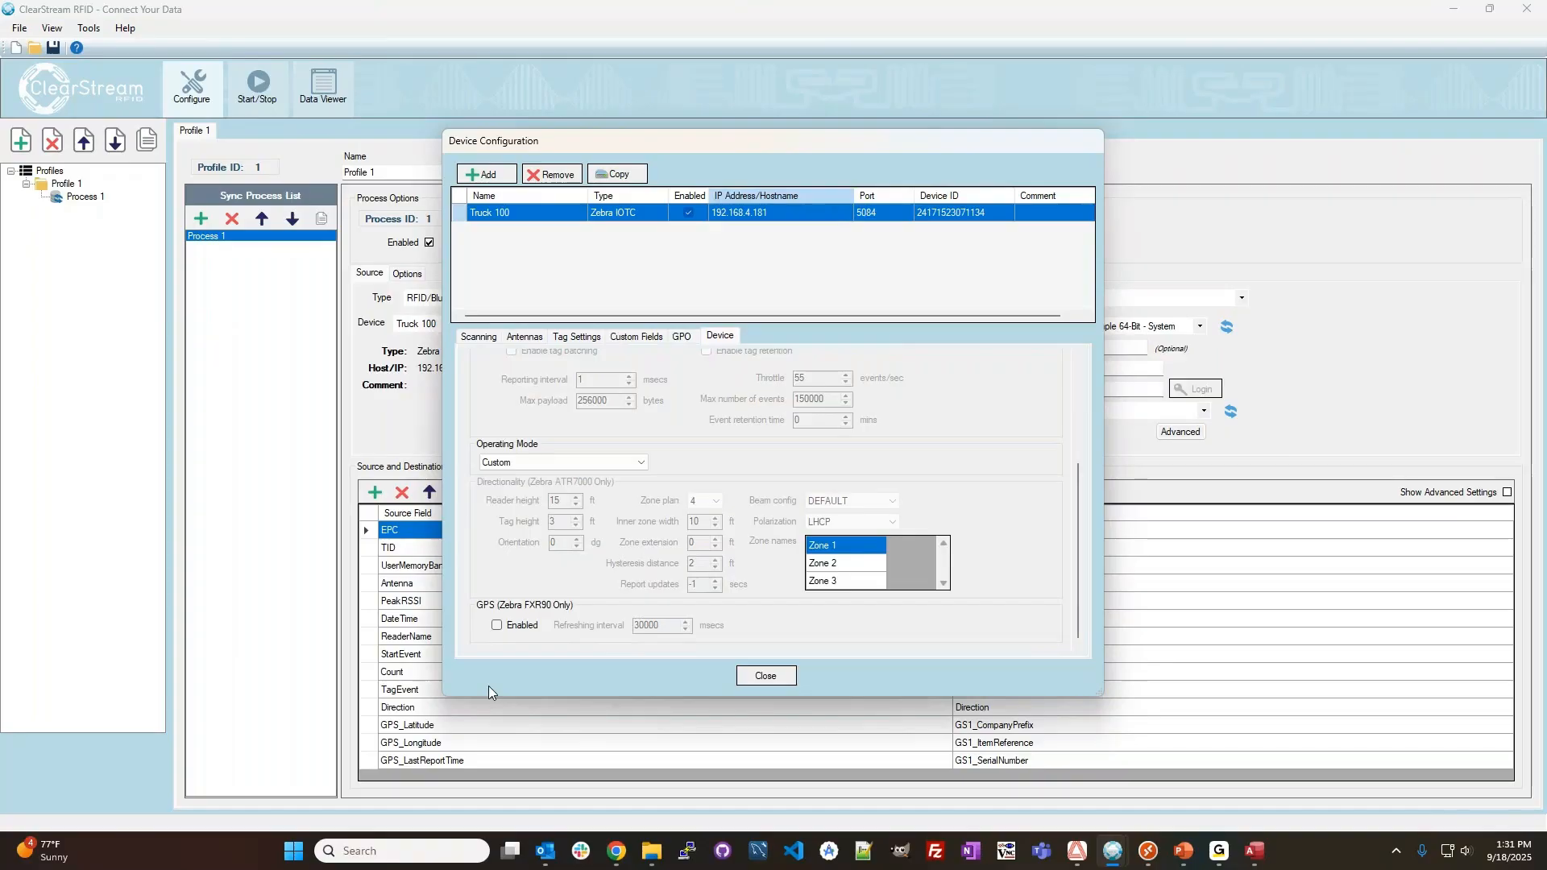
left_click(498, 626)
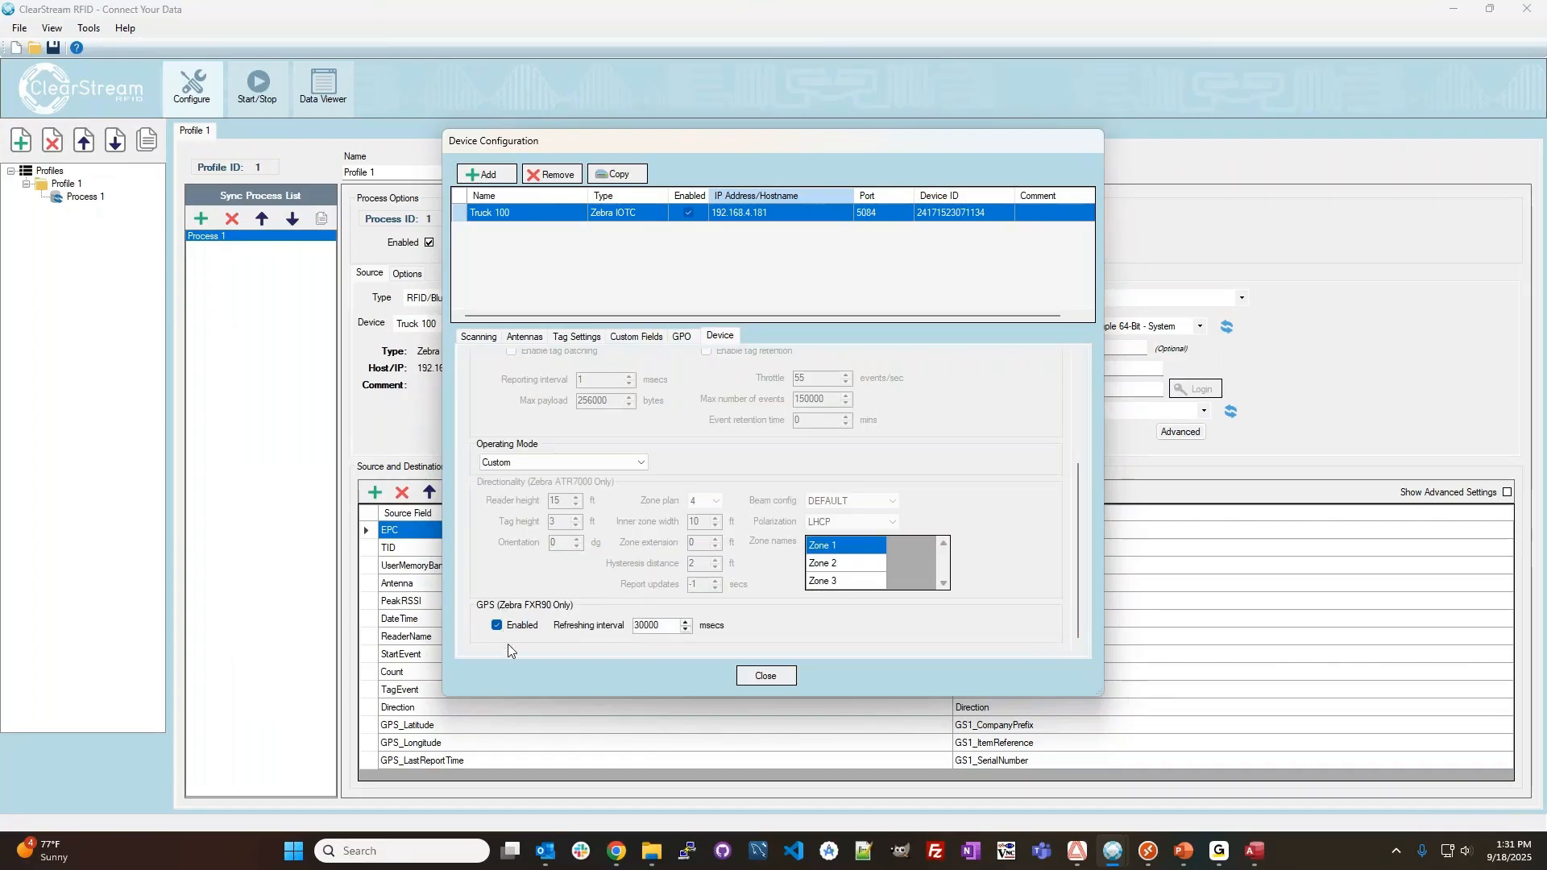
double_click(668, 627)
type("5000")
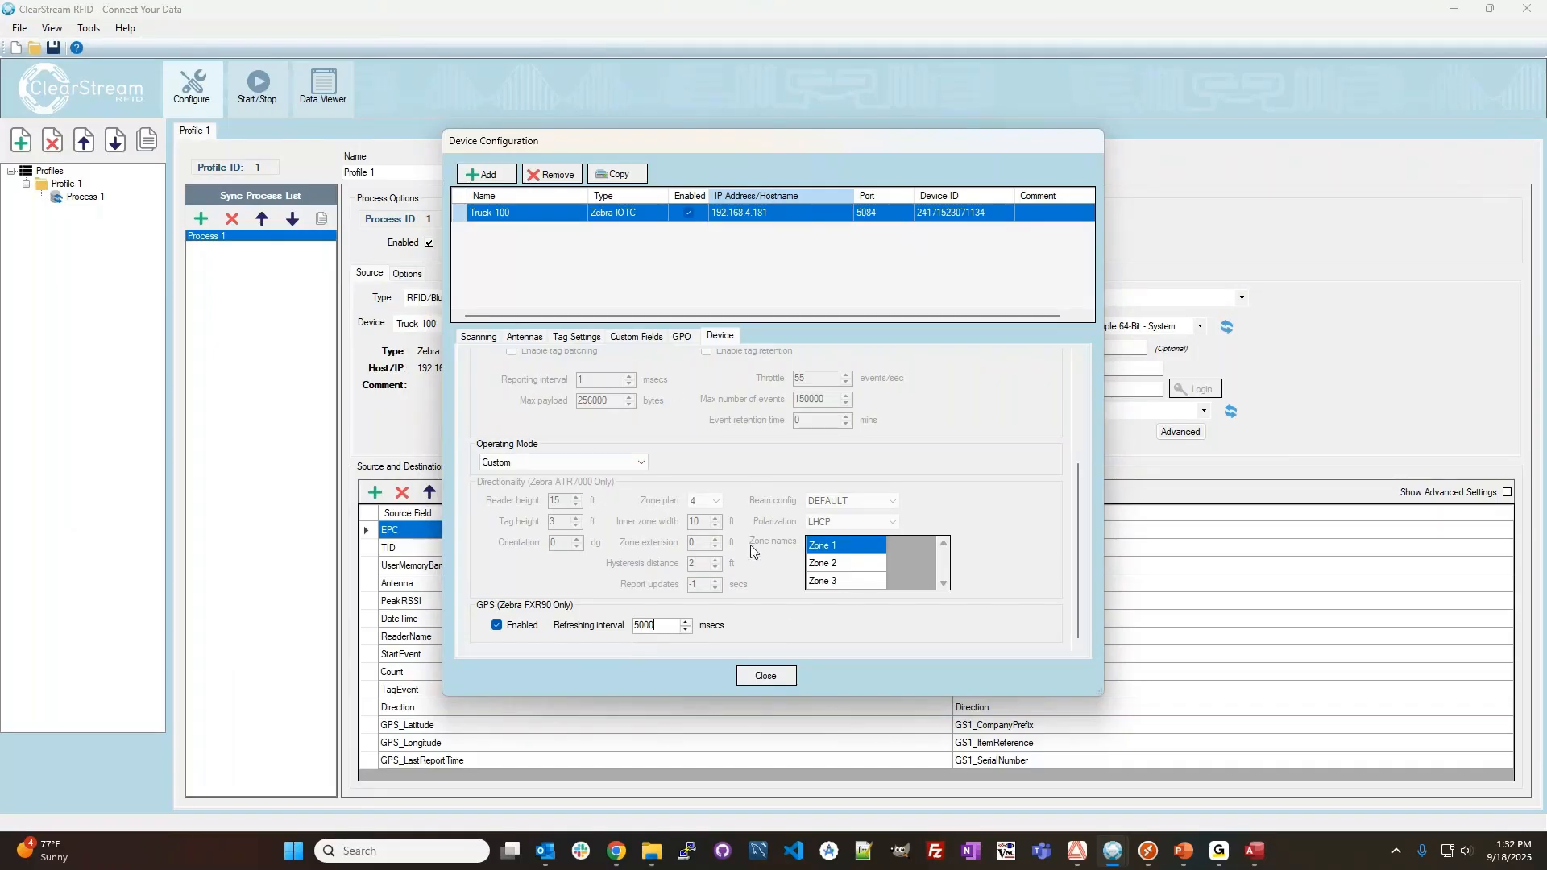
left_click(767, 678)
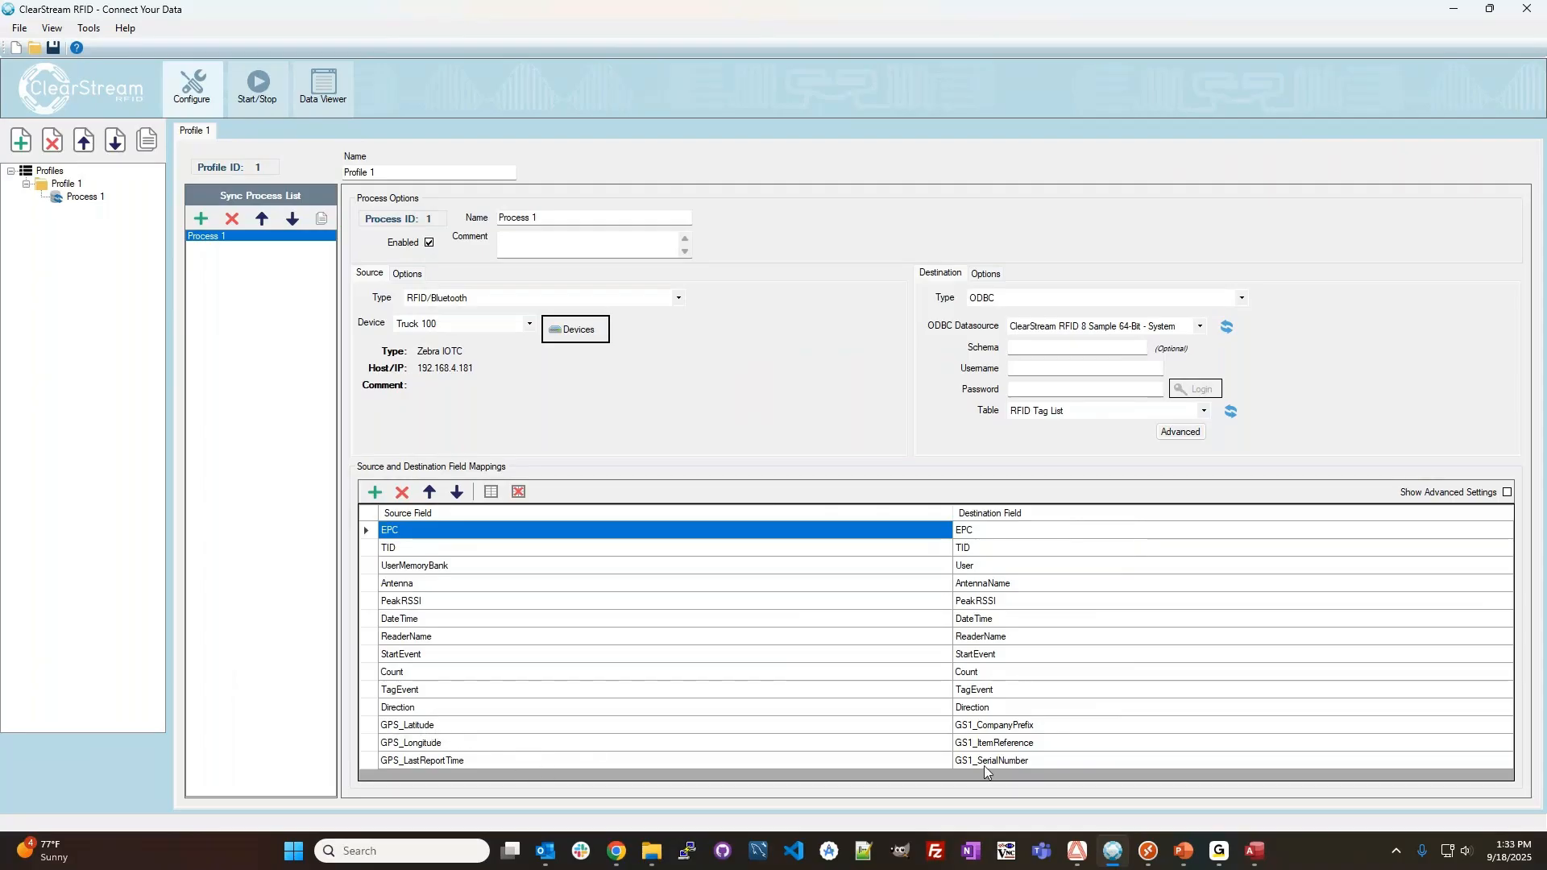
Map the GPS_Latitude, GPS_Longitude and GPS_LastReportTime source fields to the destination fields of the same names.
left_click(1033, 730)
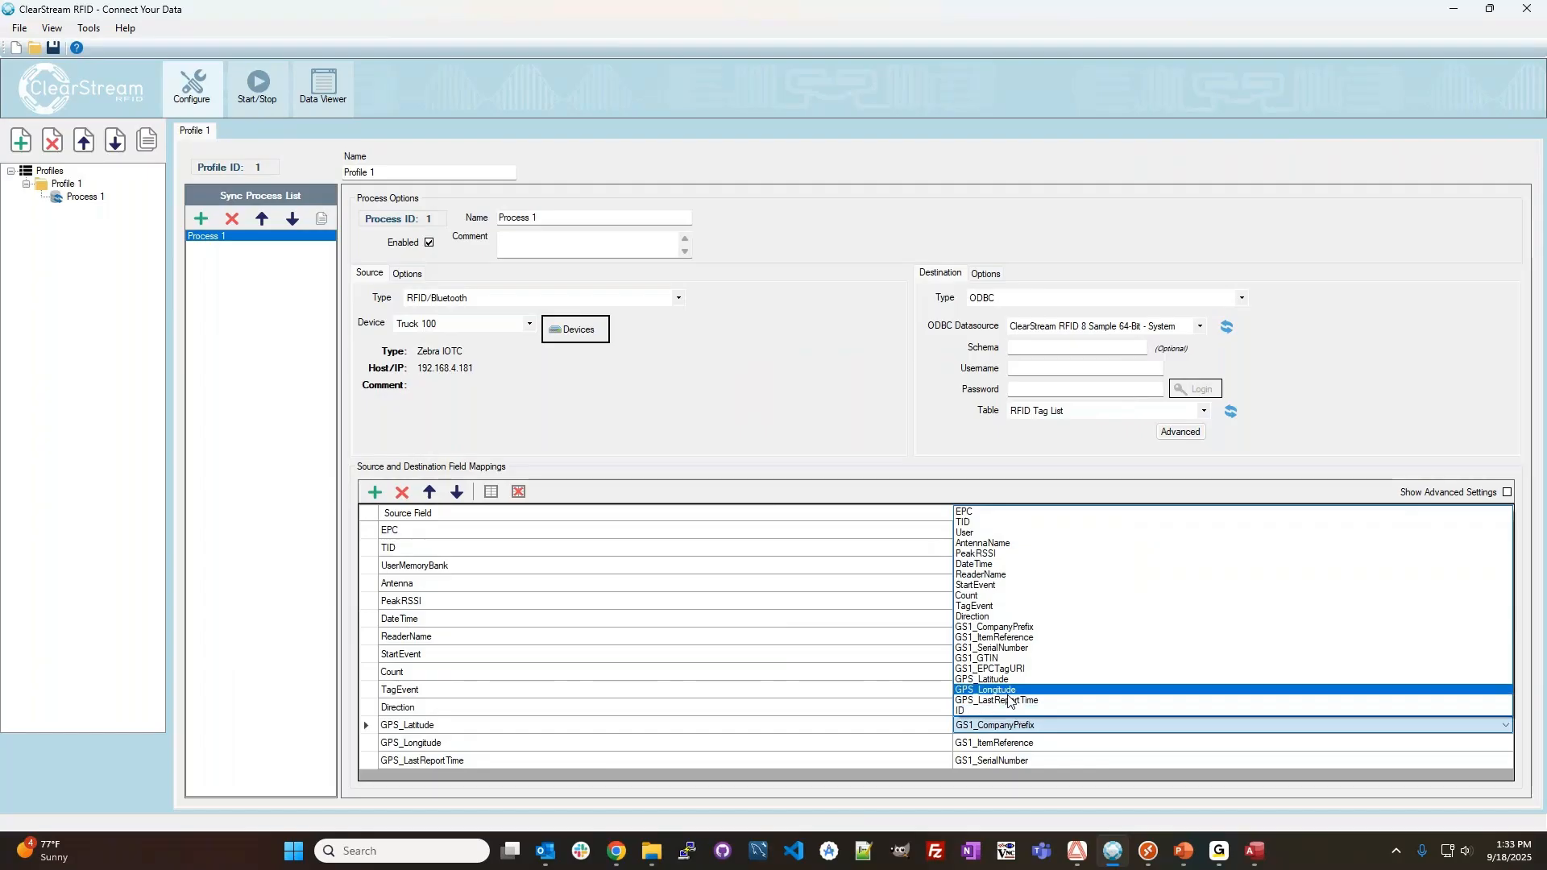
left_click(1004, 683)
left_click(1012, 743)
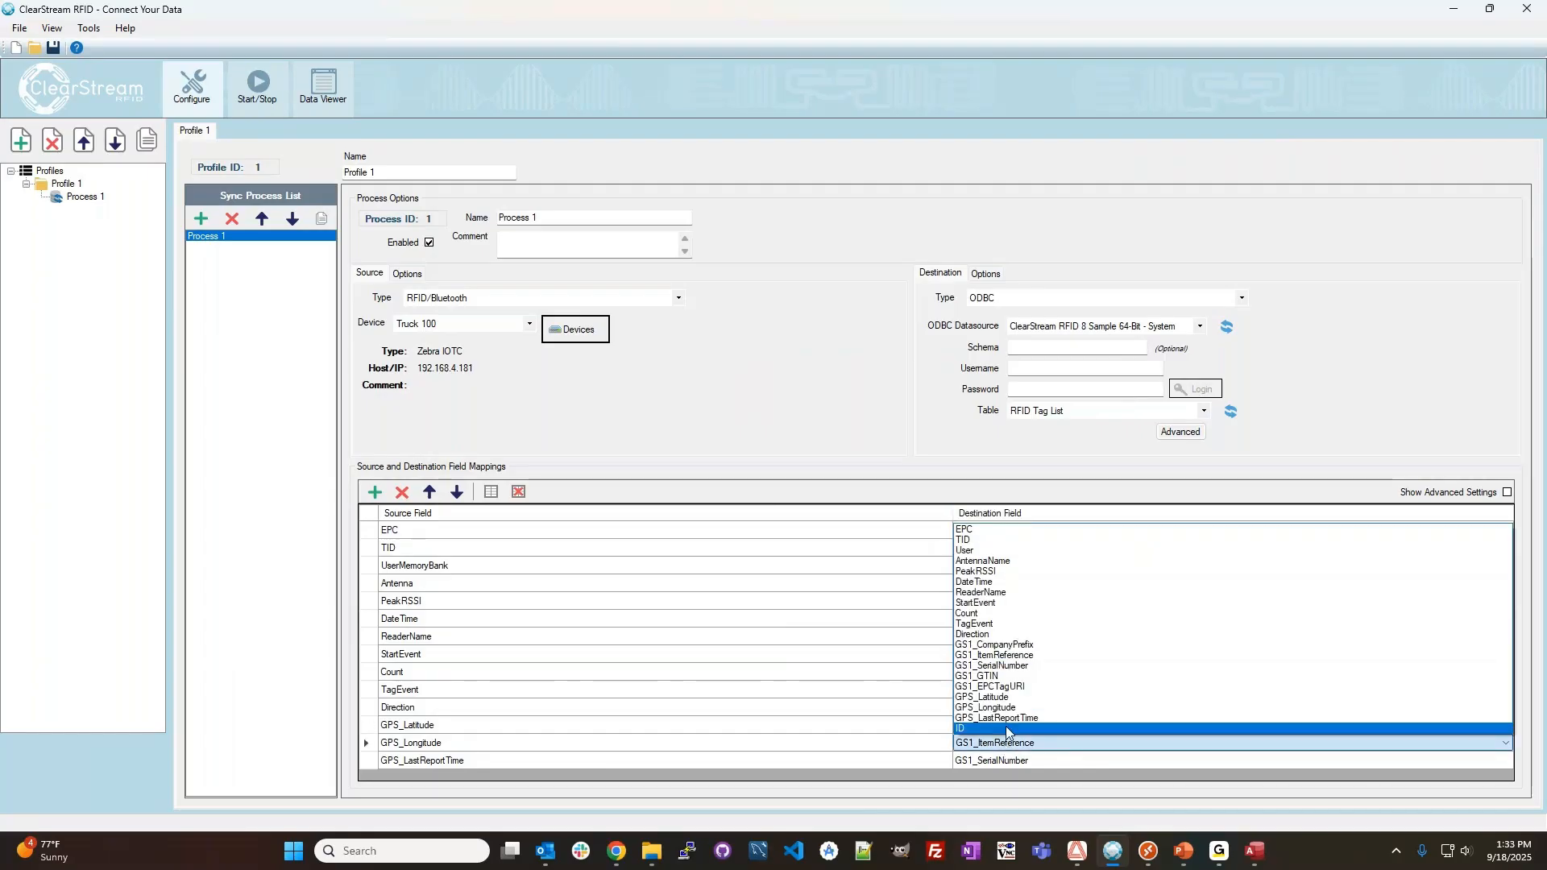
left_click(1007, 708)
left_click(999, 761)
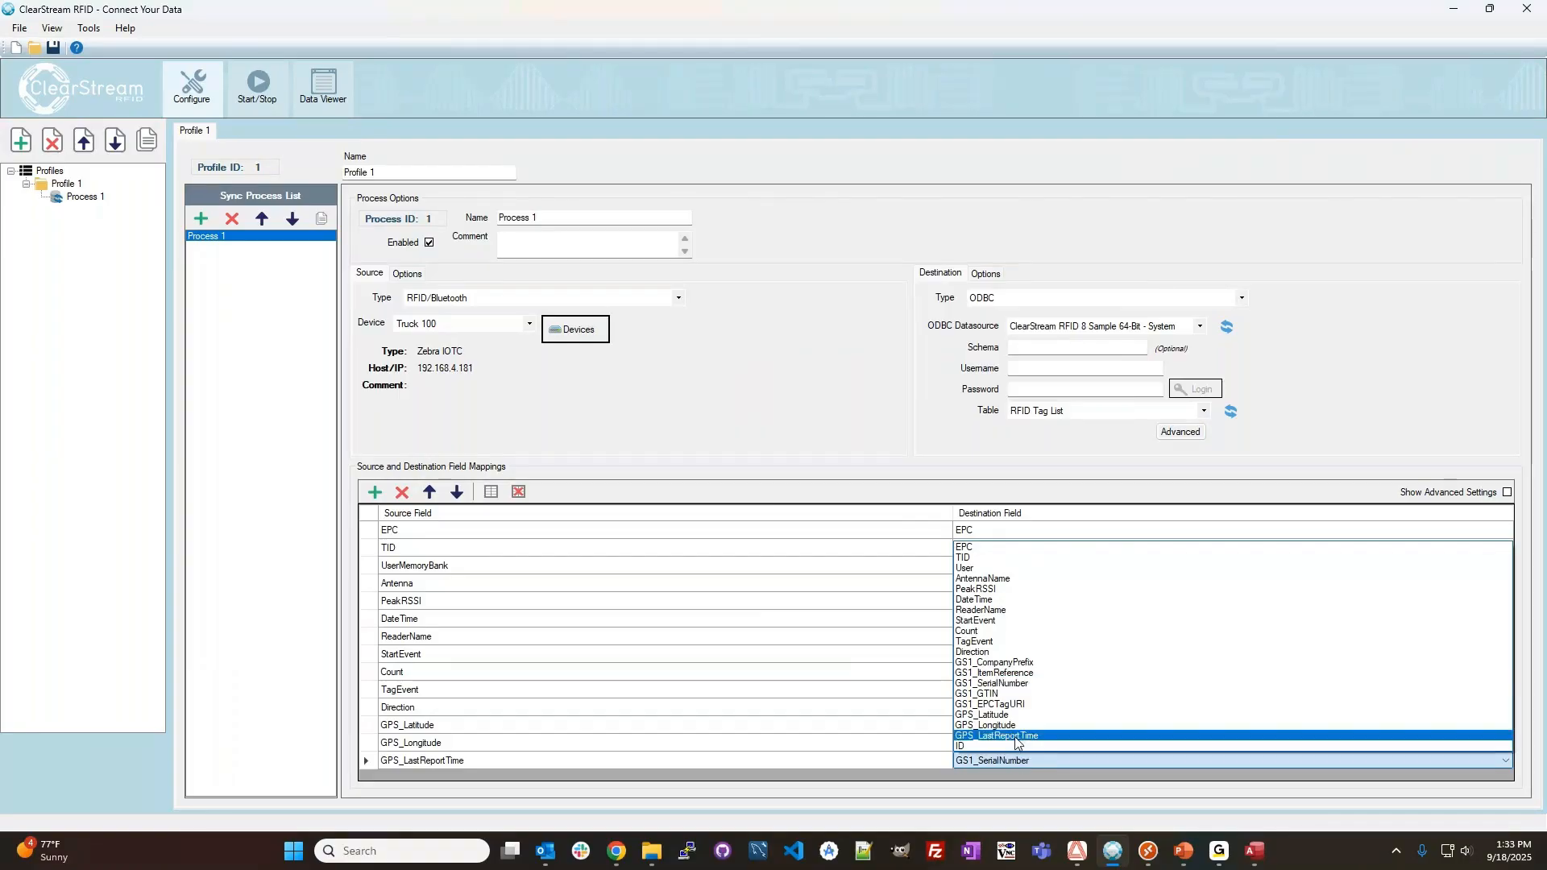
left_click(1014, 737)
Rename the process as Capture Truck Inventory.
left_click(549, 214)
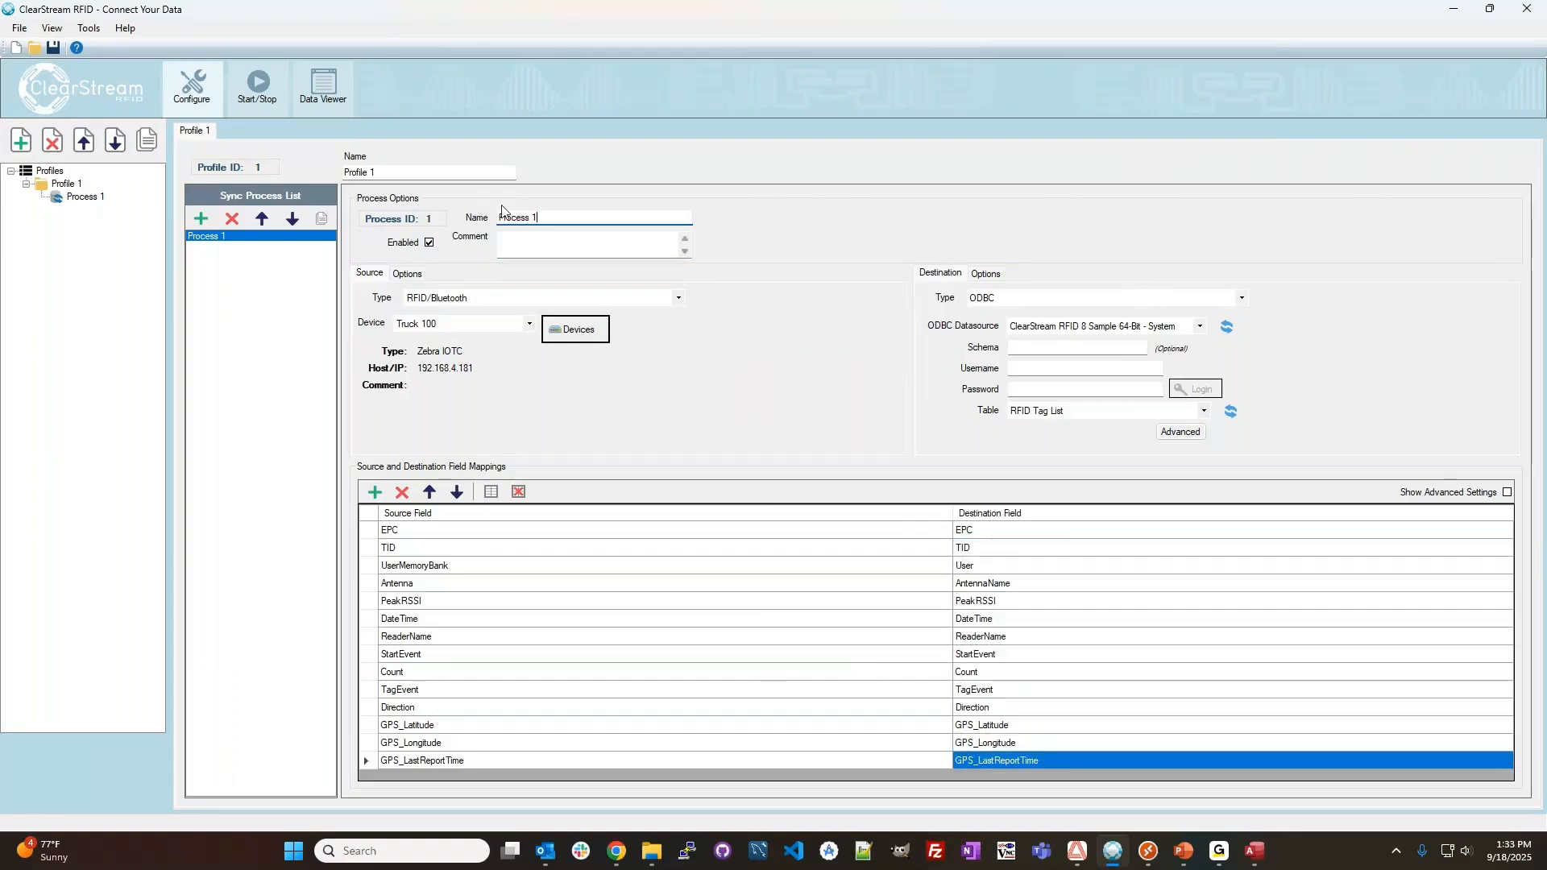
left_click_drag(549, 214, 448, 216)
type("Cap")
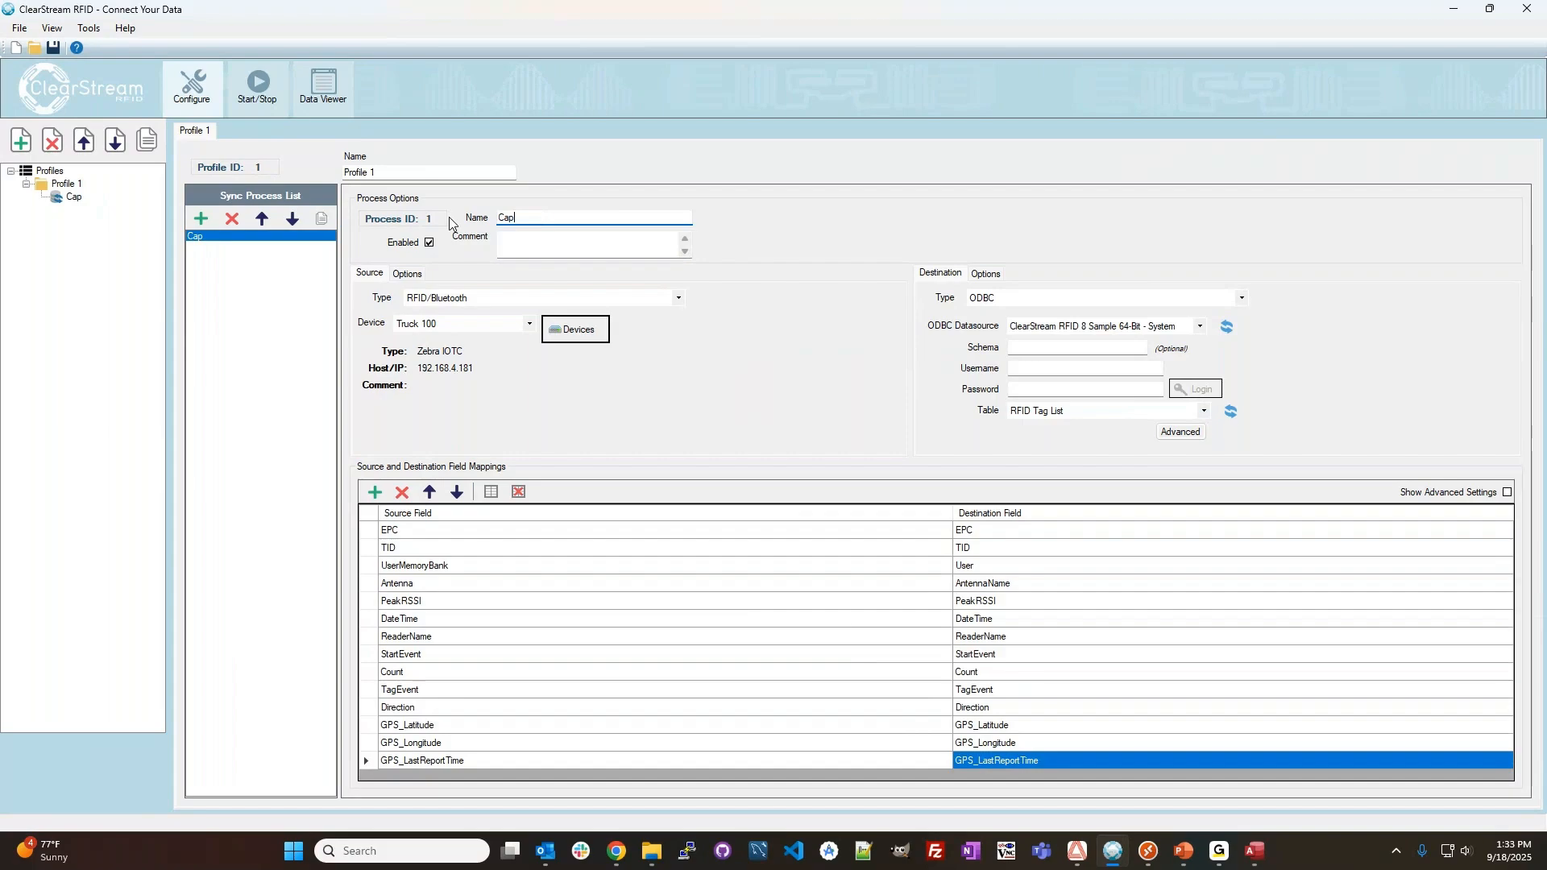
type("ture Truck ")
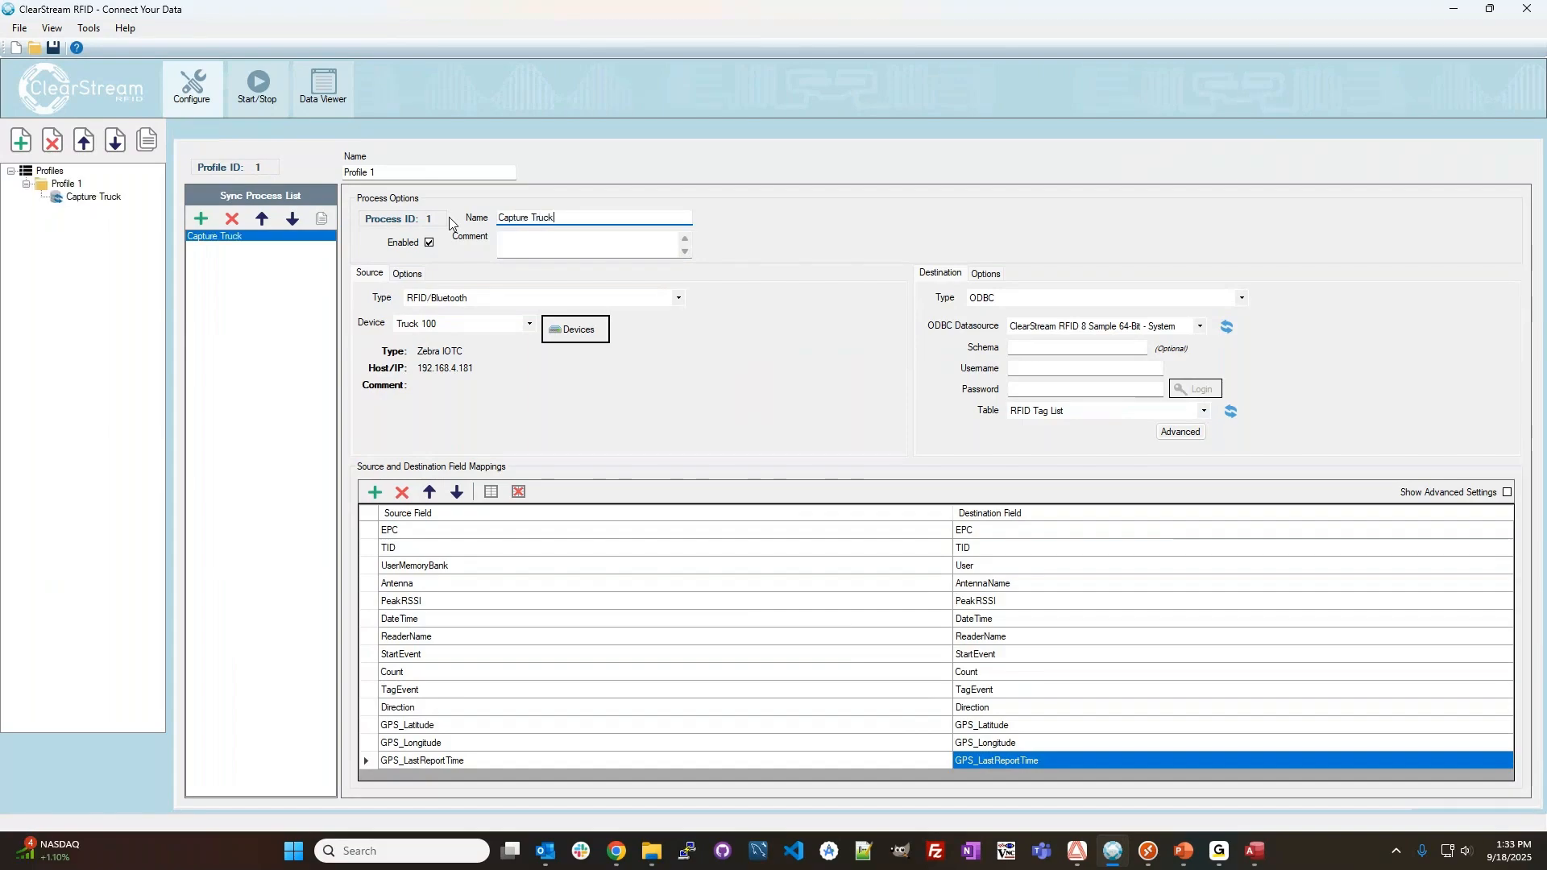
type("Inventory")
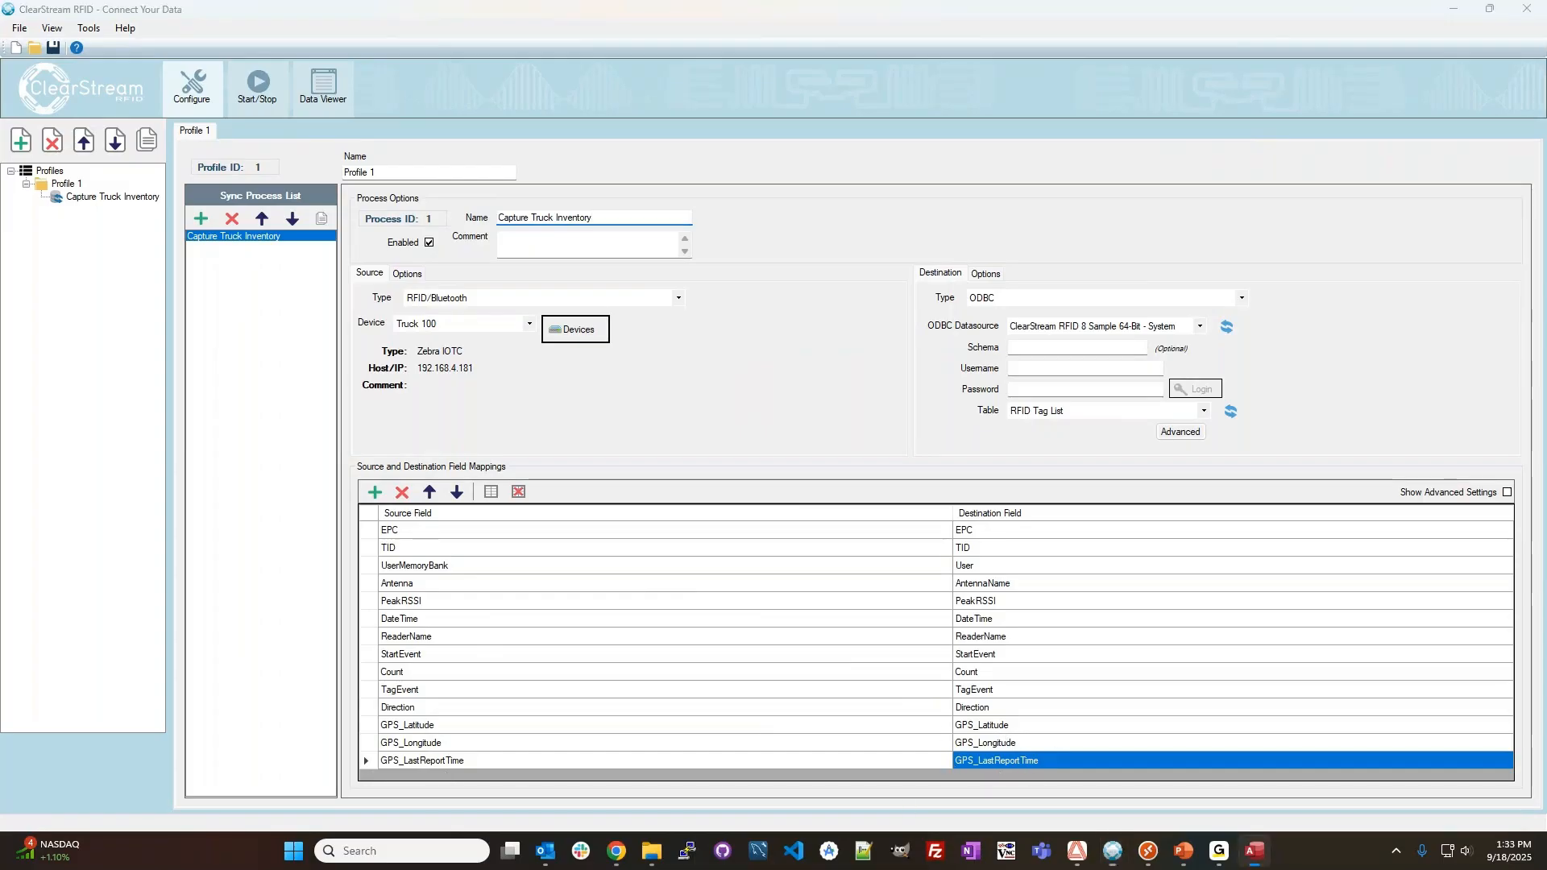
Switch to the Access sample database and inspect the RFID Tag List columns, including the latitude, longitude and last report time fields.
left_click_drag(1546, 151, 964, 129)
left_click(908, 767)
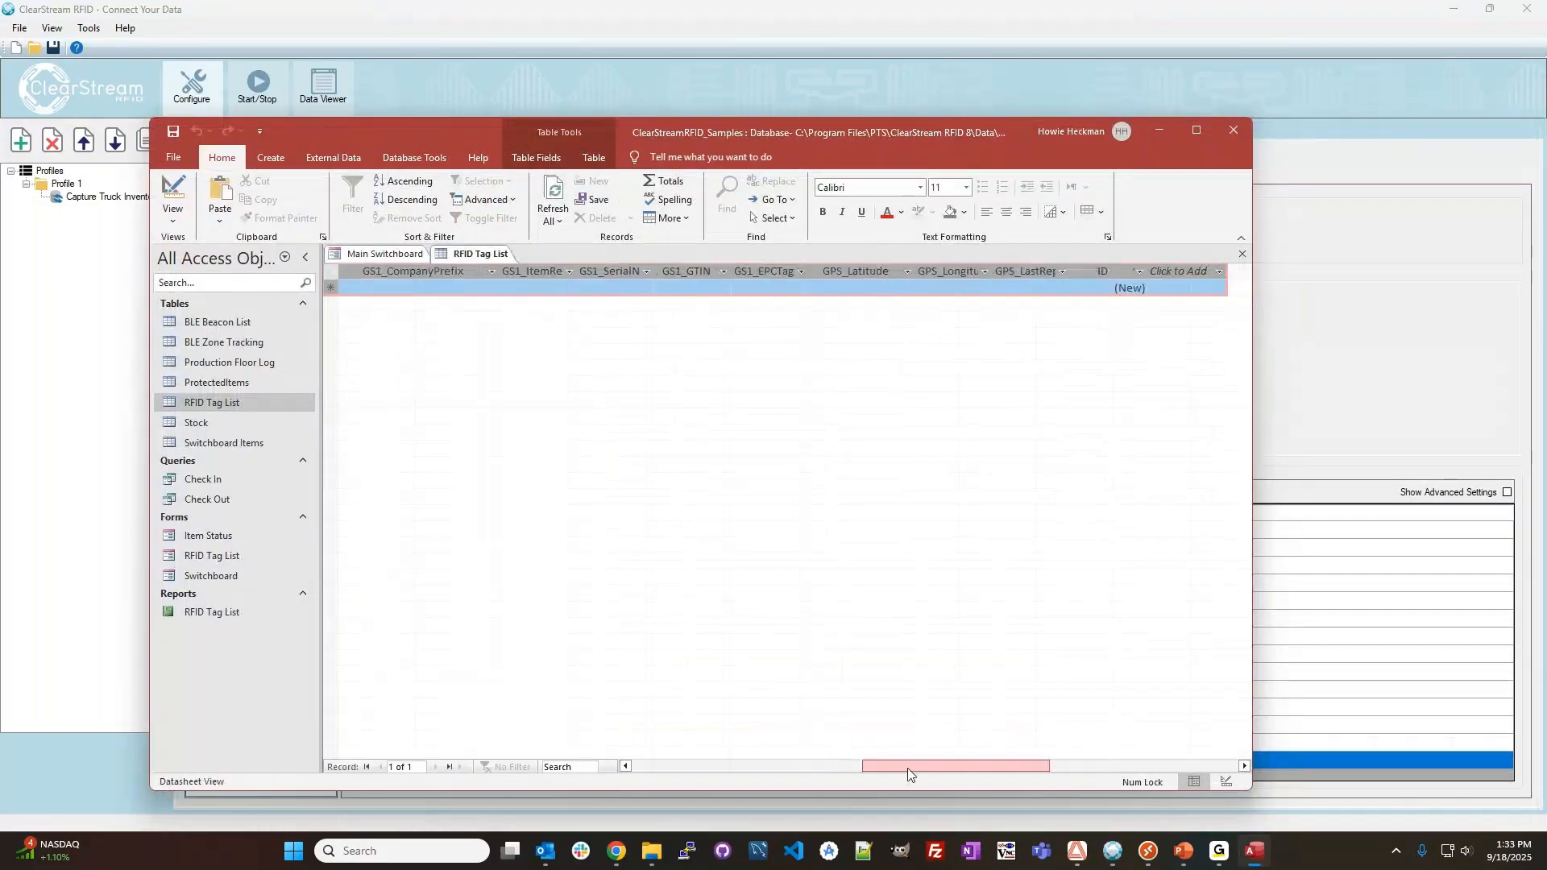
left_click(774, 288)
left_click(859, 288)
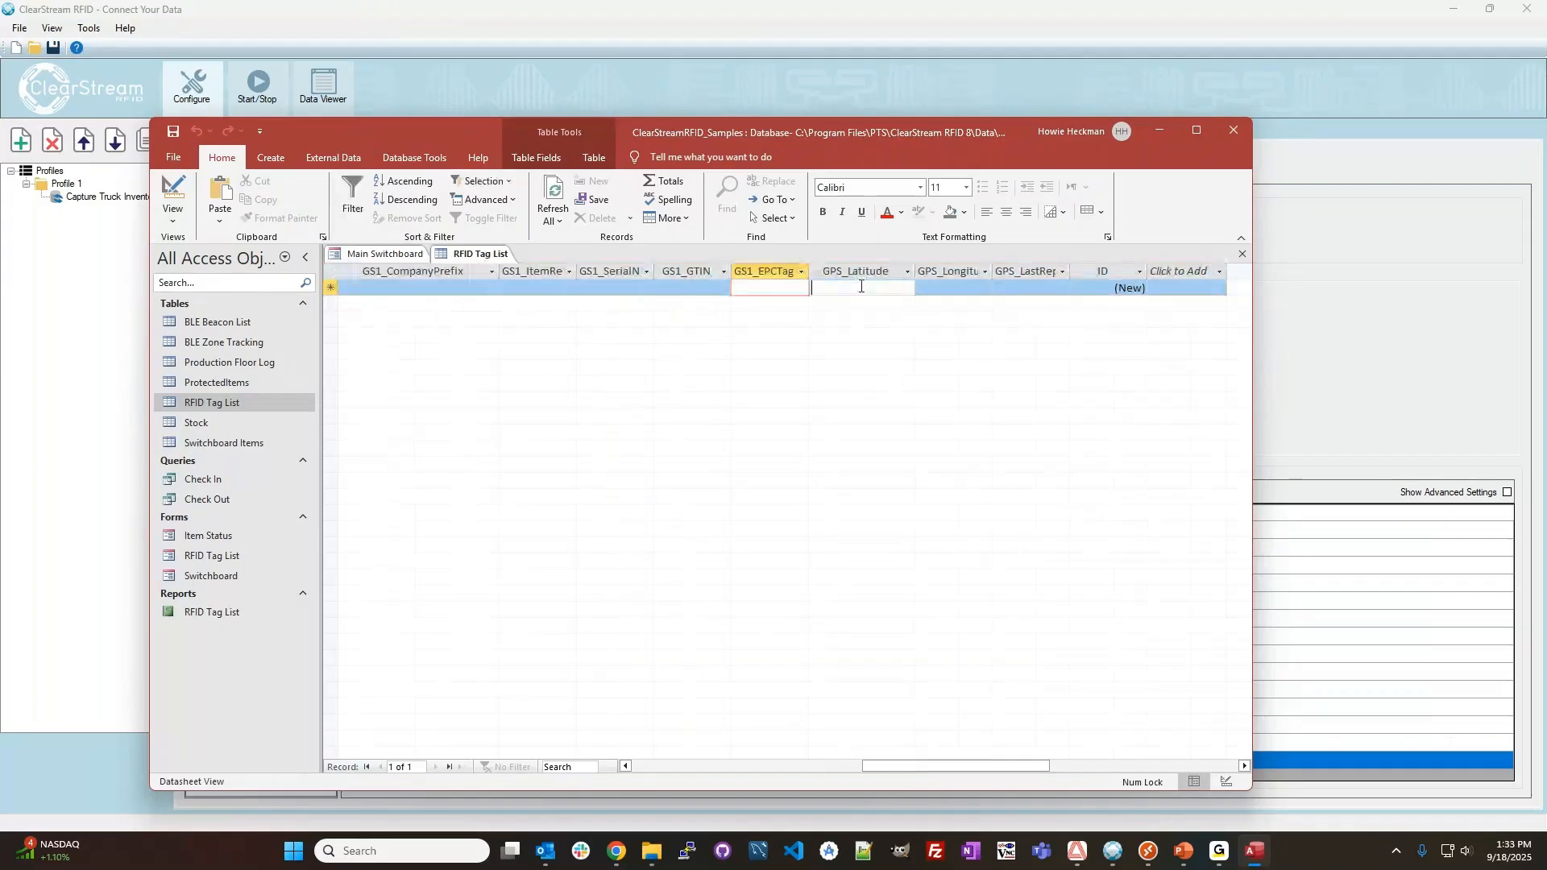
left_click(956, 289)
left_click(1030, 288)
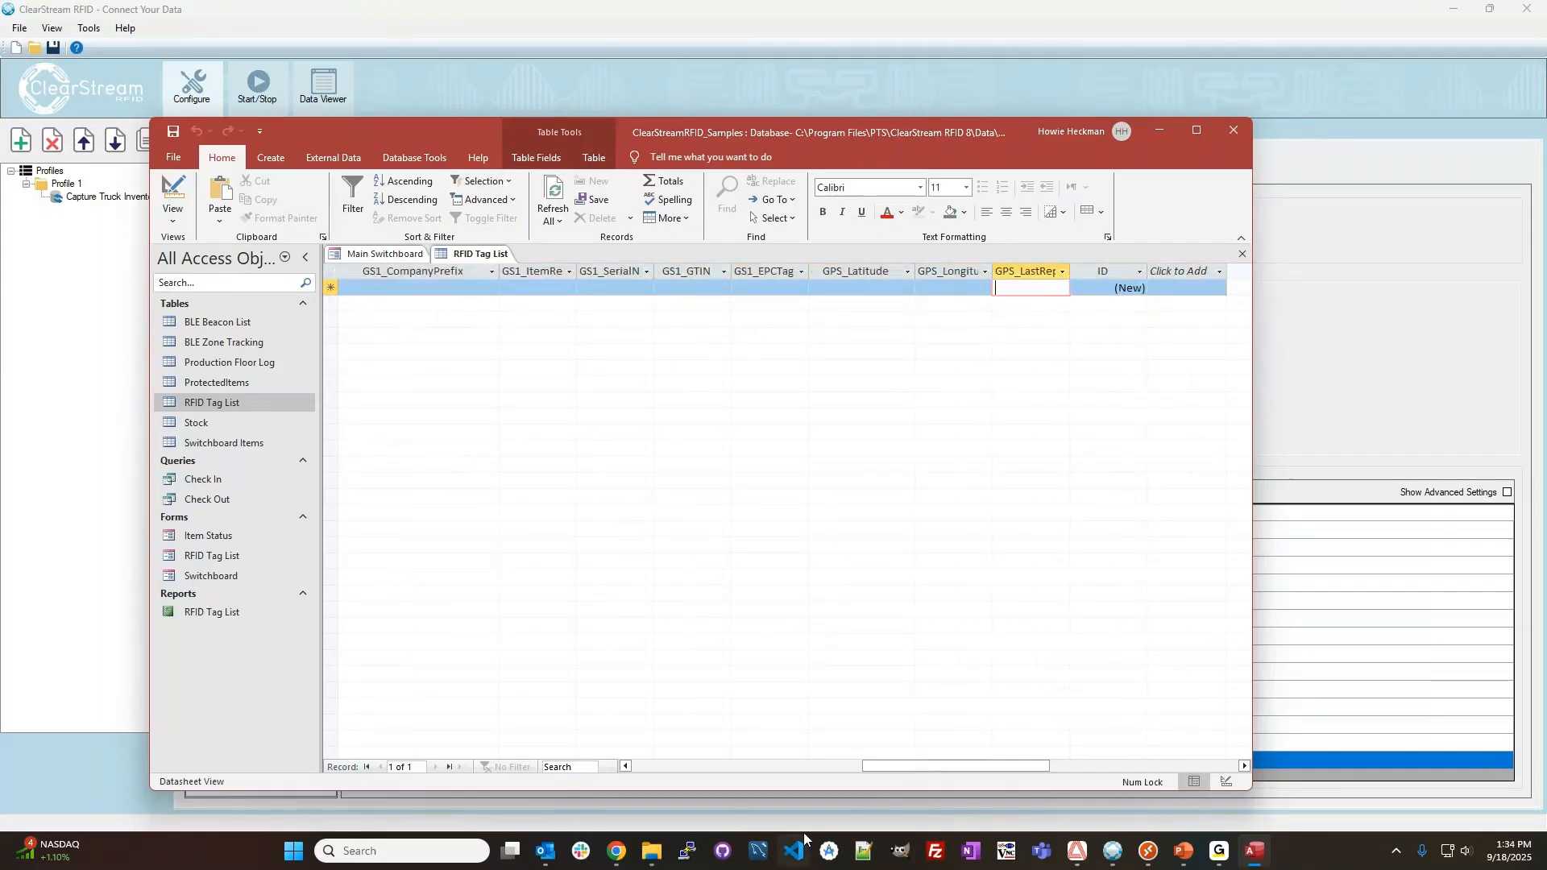
left_click_drag(907, 767, 677, 767)
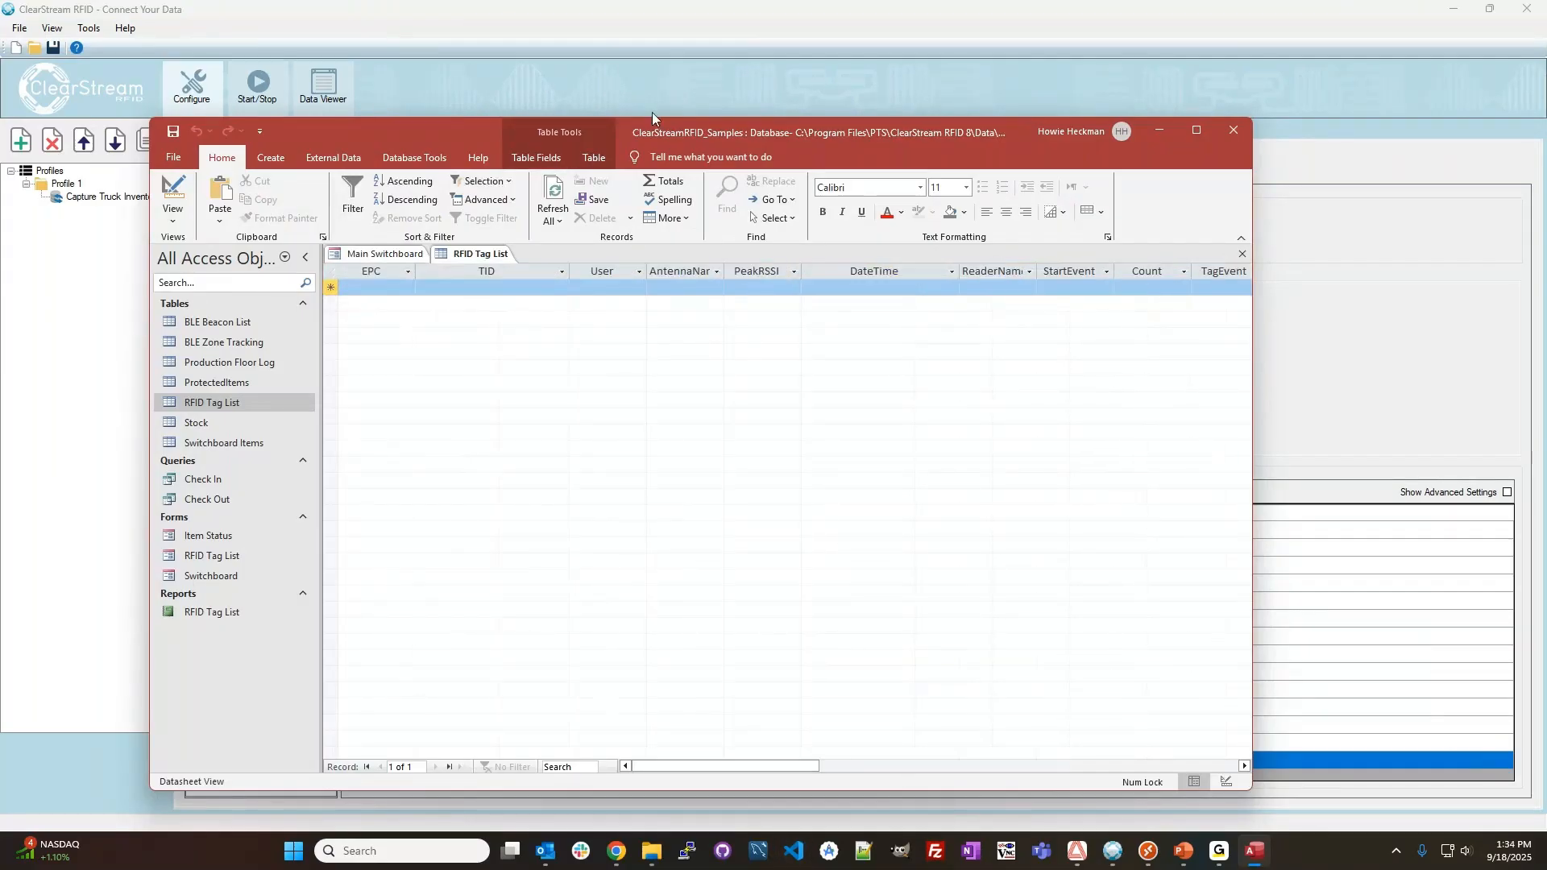
In ClearStream RFID, start the Truck 100 device and widen the reader activity's Process column to fit the full process name.
left_click(652, 113)
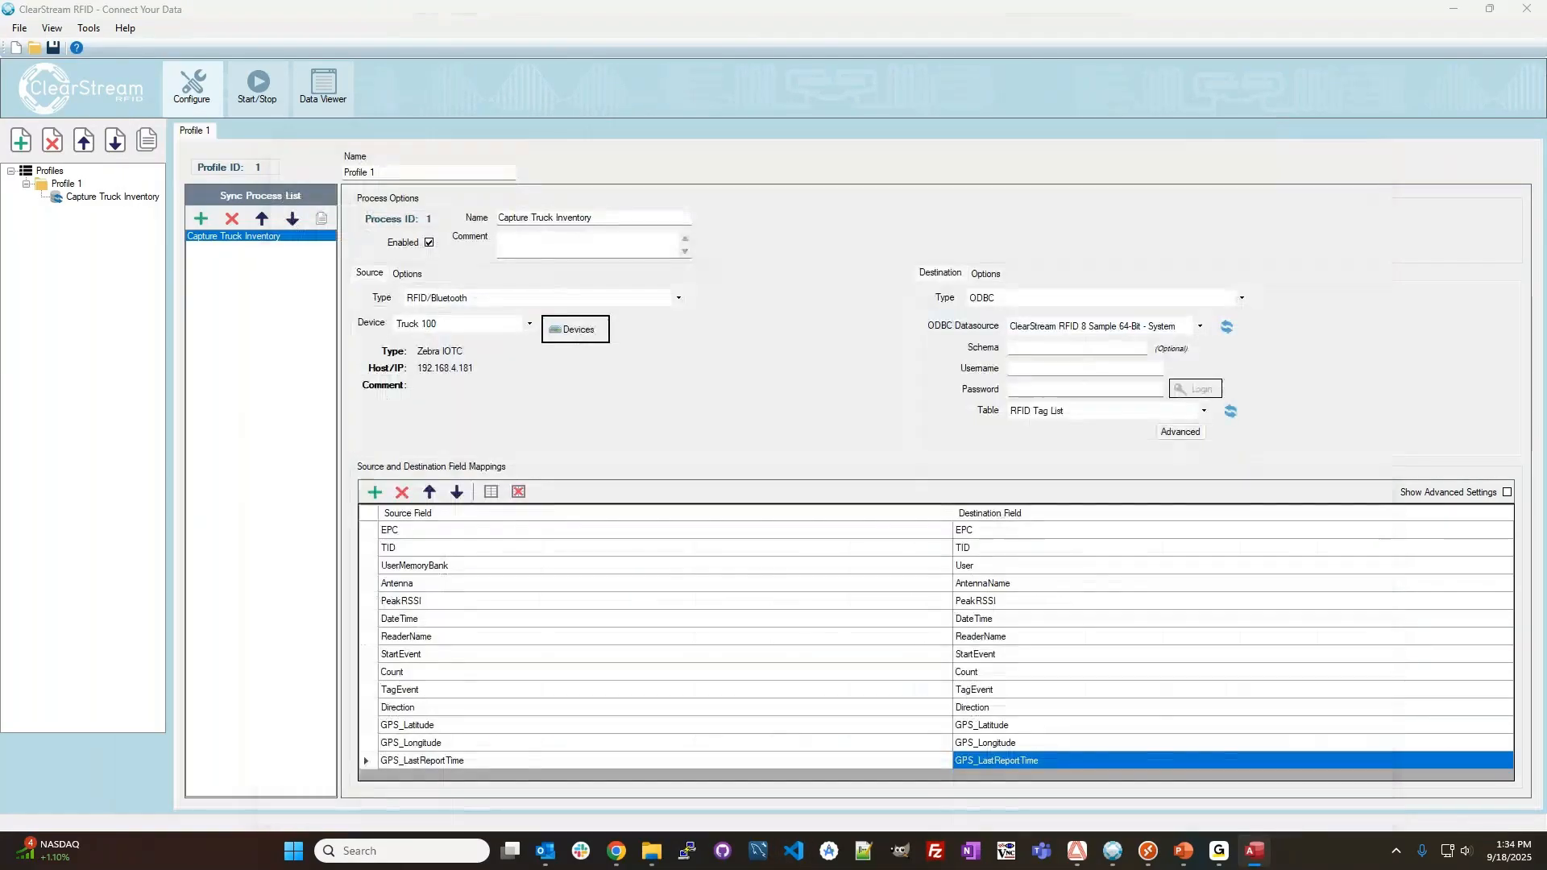
left_click(258, 112)
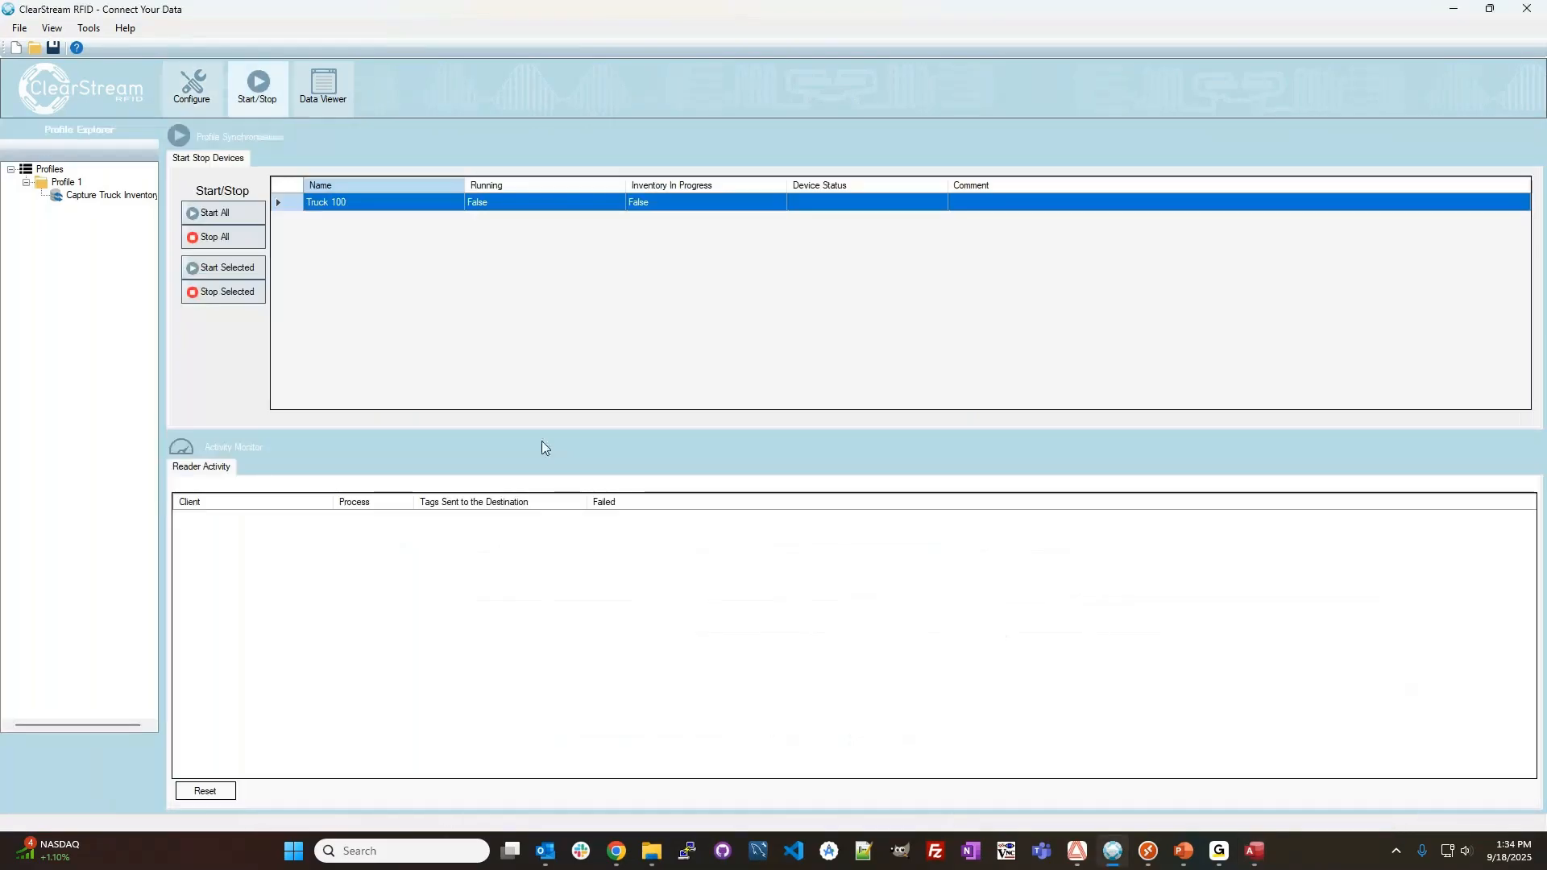
left_click(232, 267)
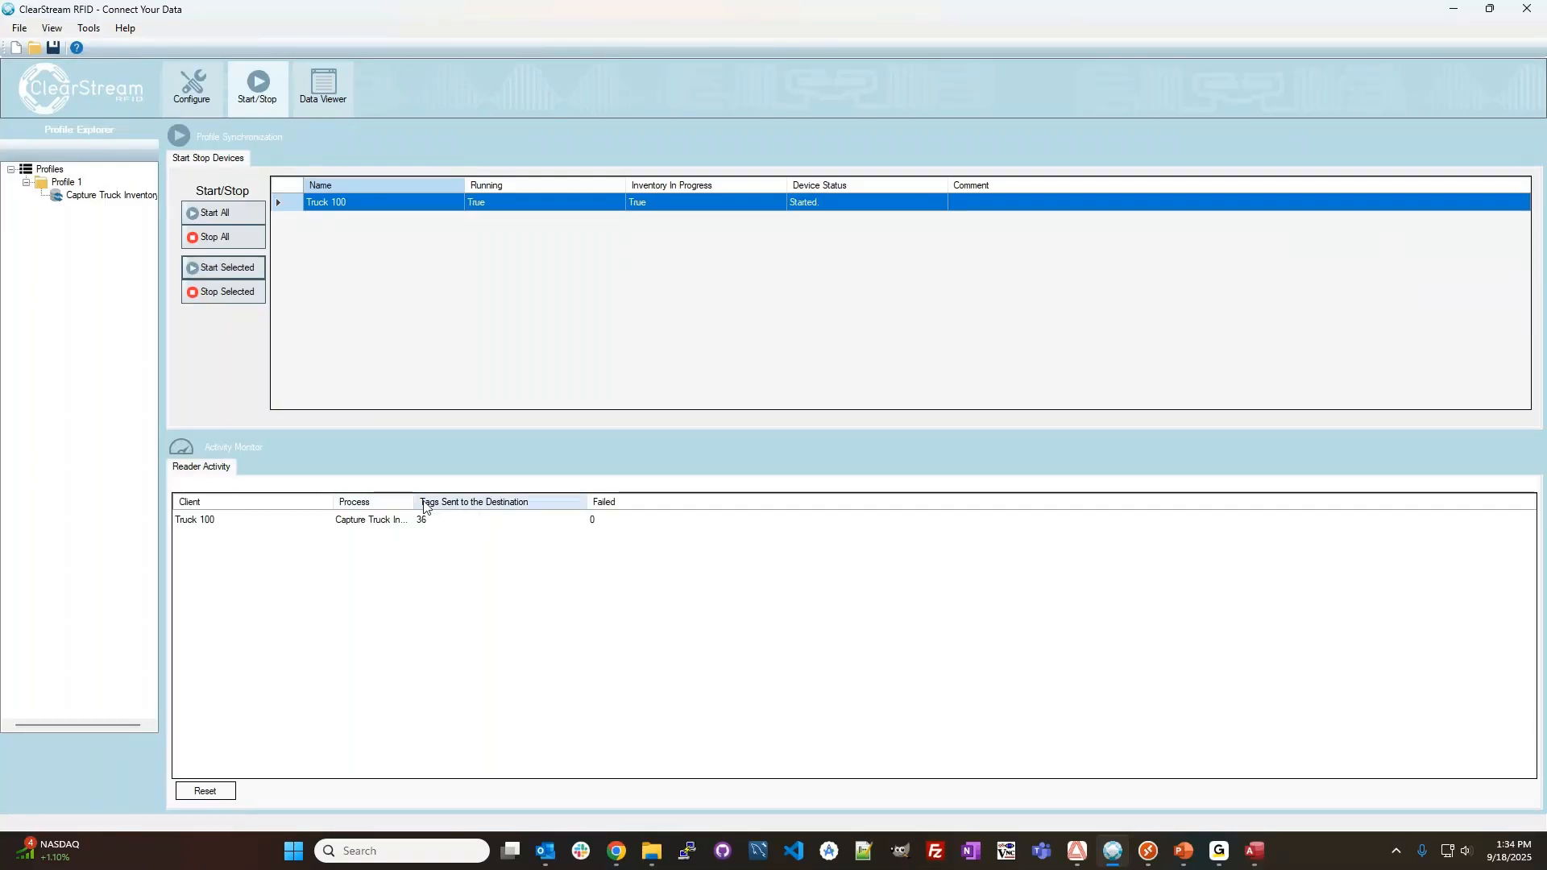
left_click_drag(416, 502, 503, 502)
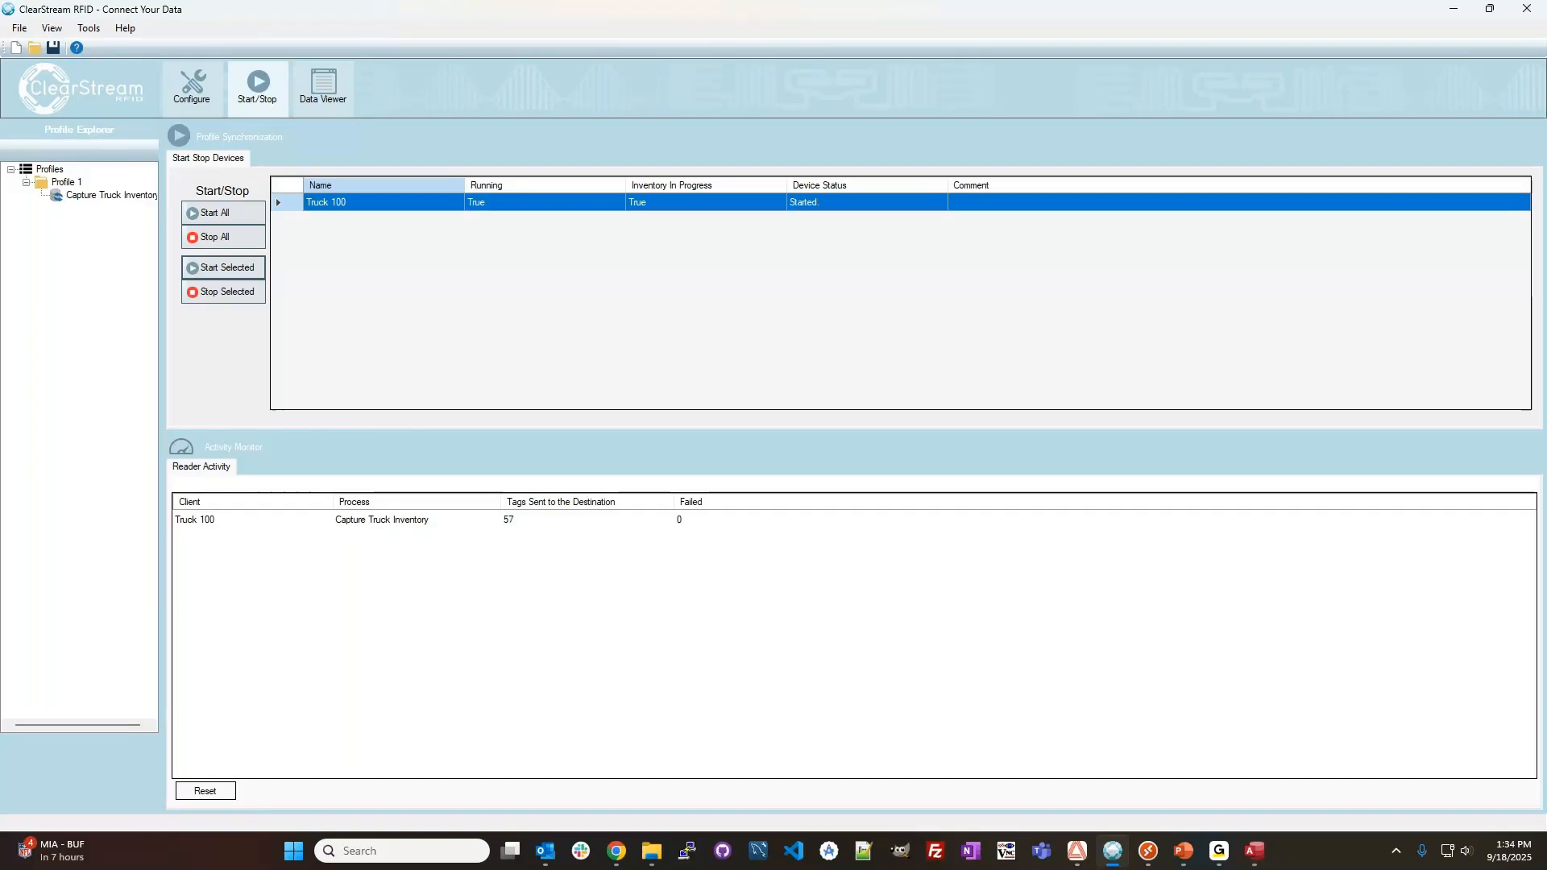
Switch to the Access database, refresh the RFID Tag List table and fit the EPC column to its contents.
left_click_drag(1462, 139, 840, 116)
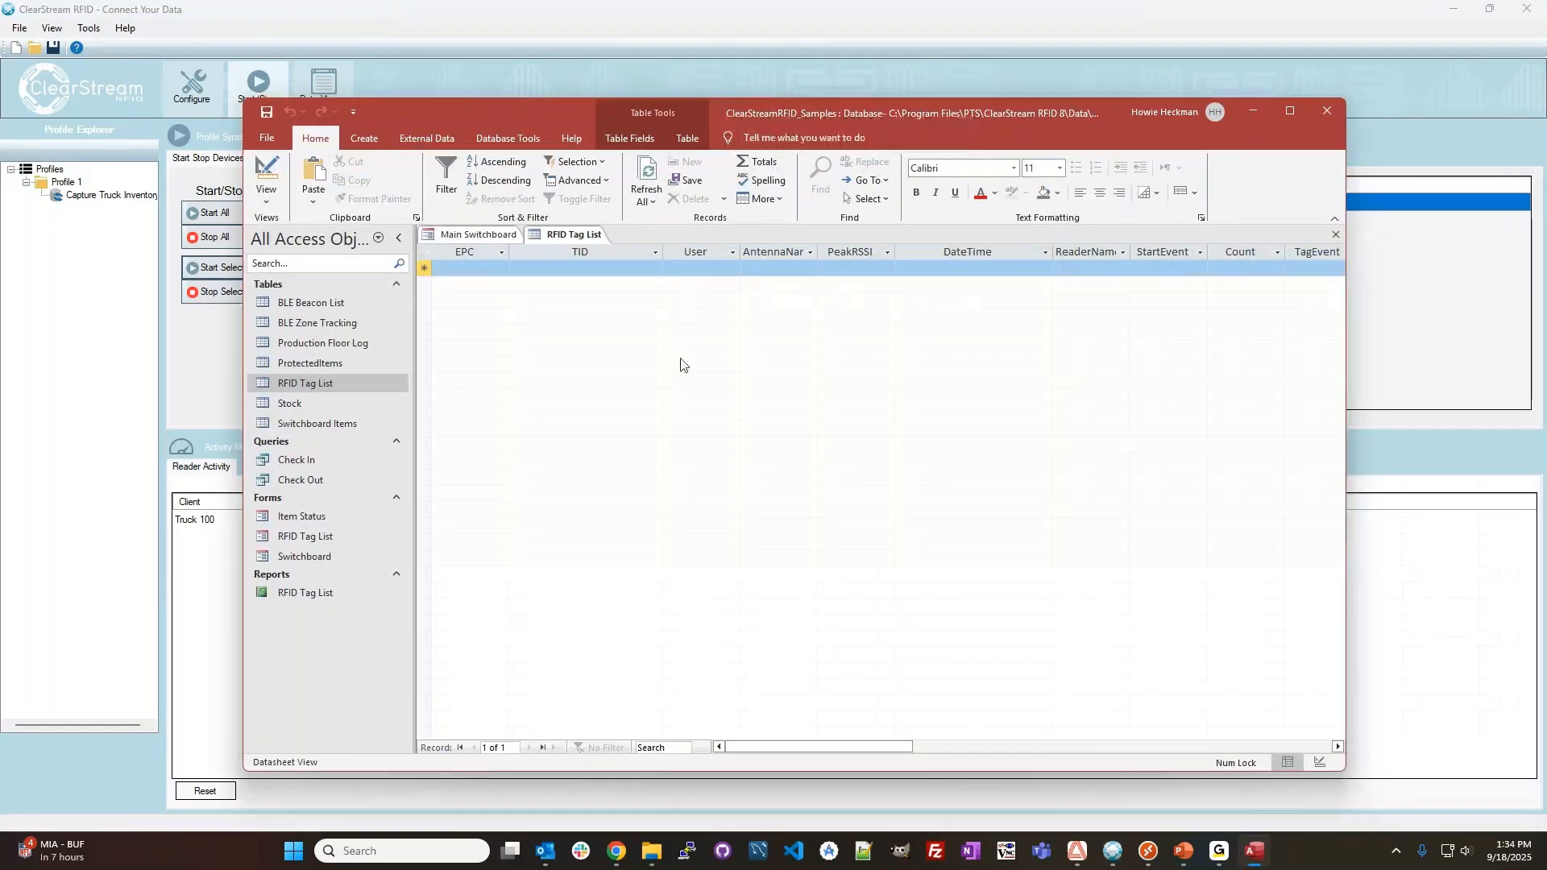
left_click(655, 176)
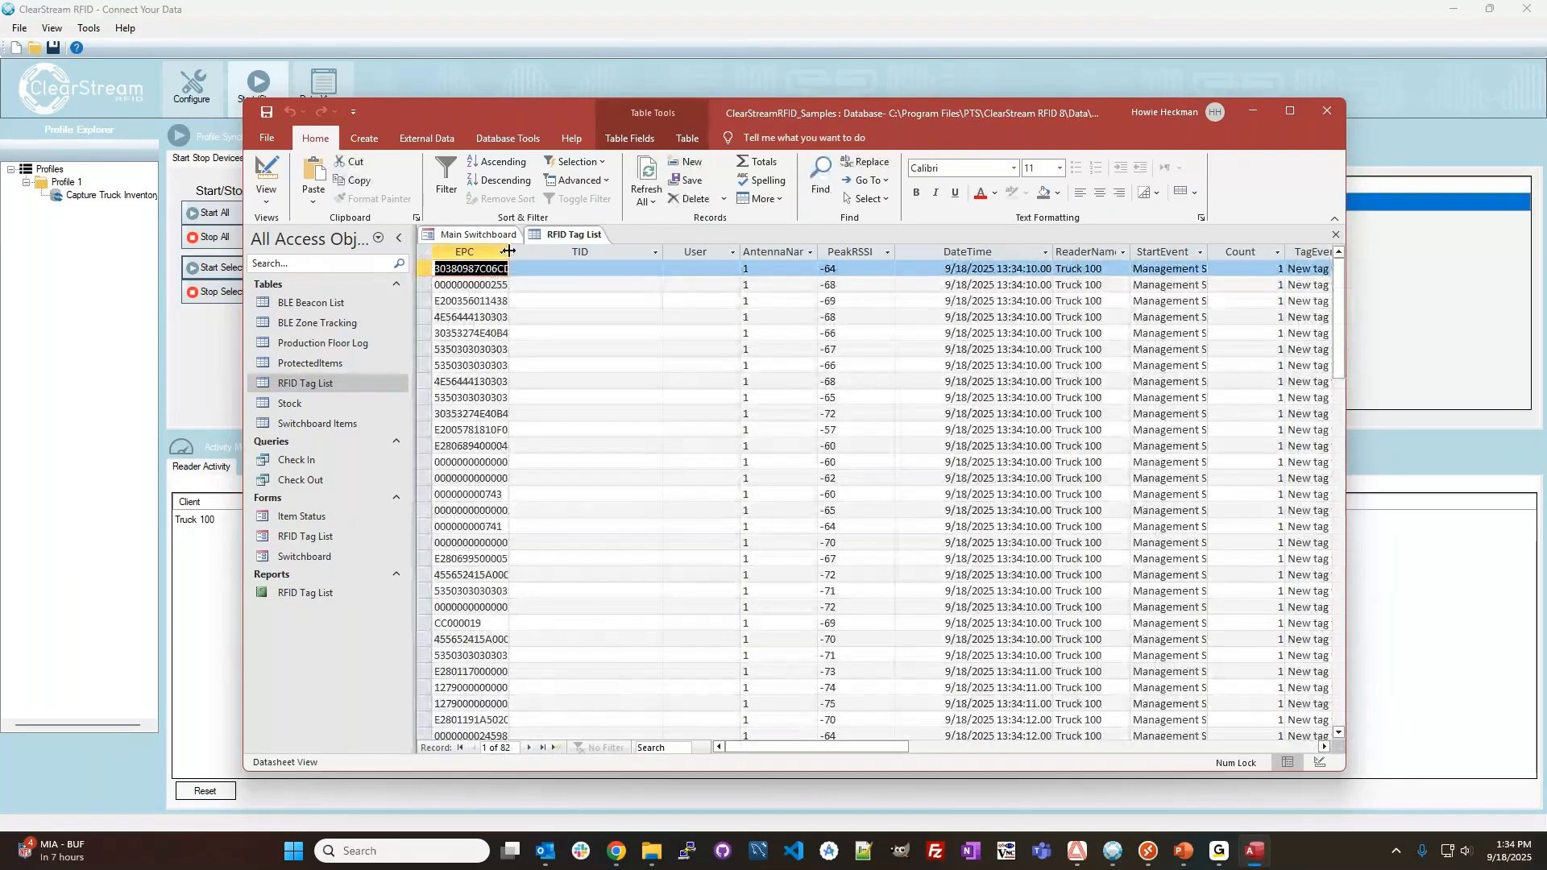
double_click(509, 251)
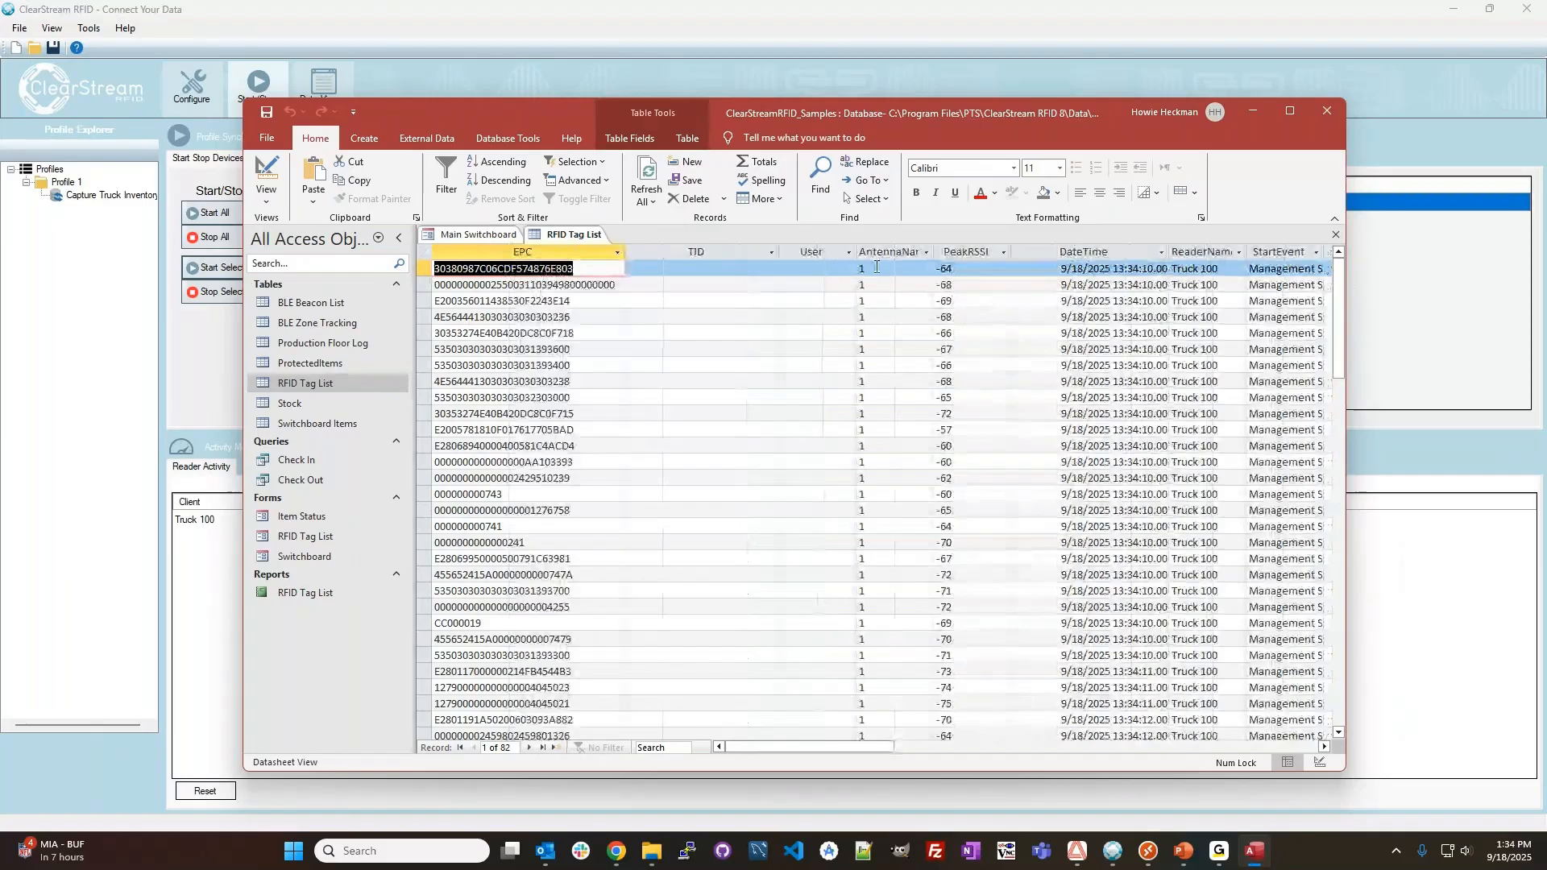
Examine the antenna name, date and time, reader name and count columns of the RFID Tag List table.
left_click(877, 268)
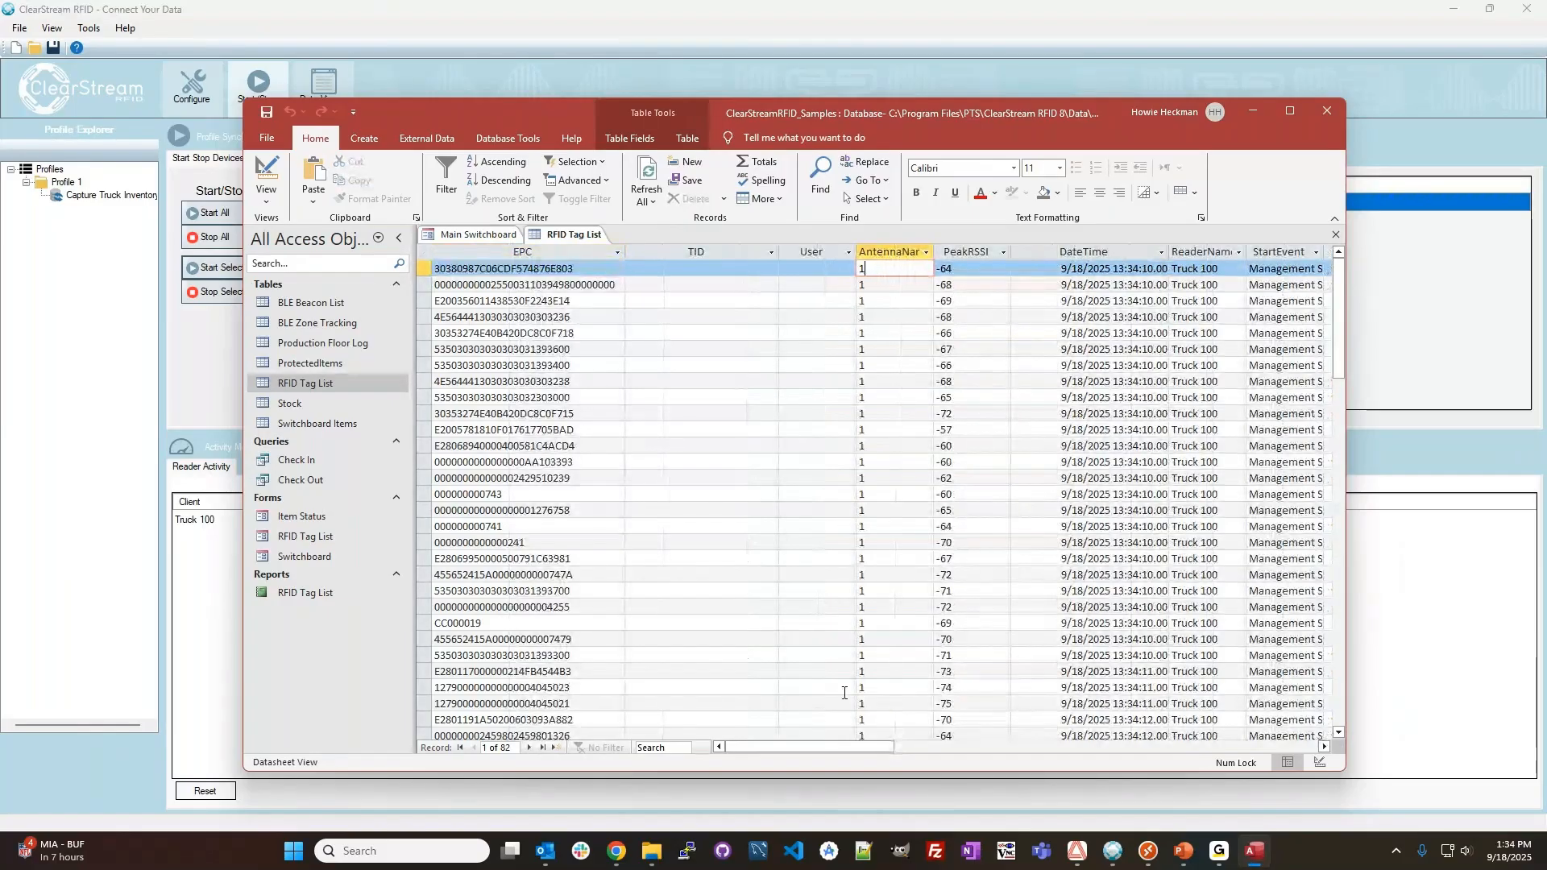
left_click(877, 254)
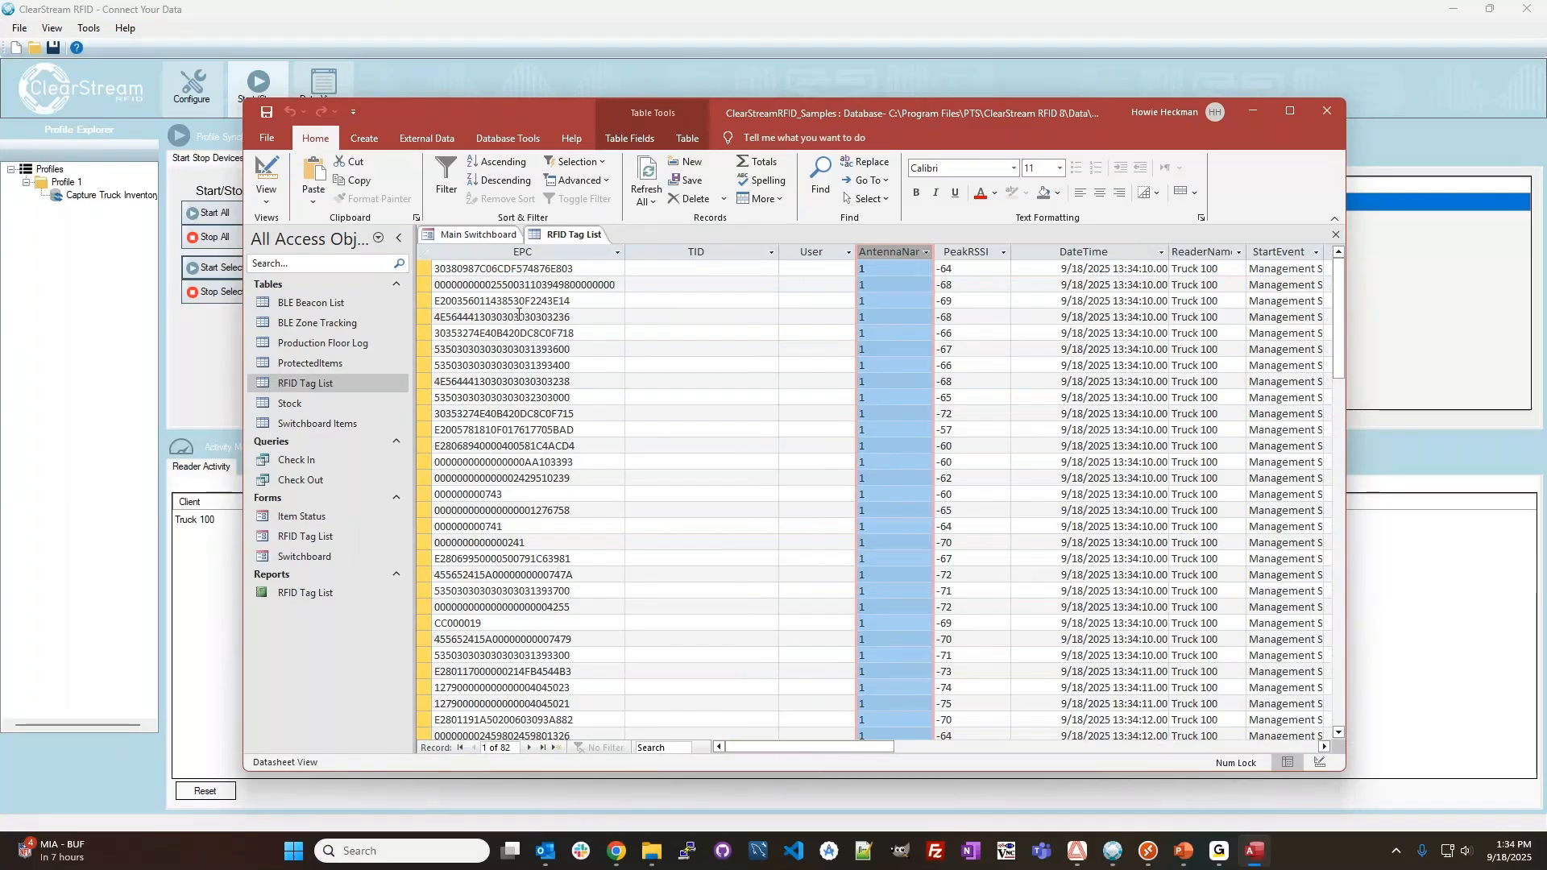
left_click_drag(766, 747, 776, 747)
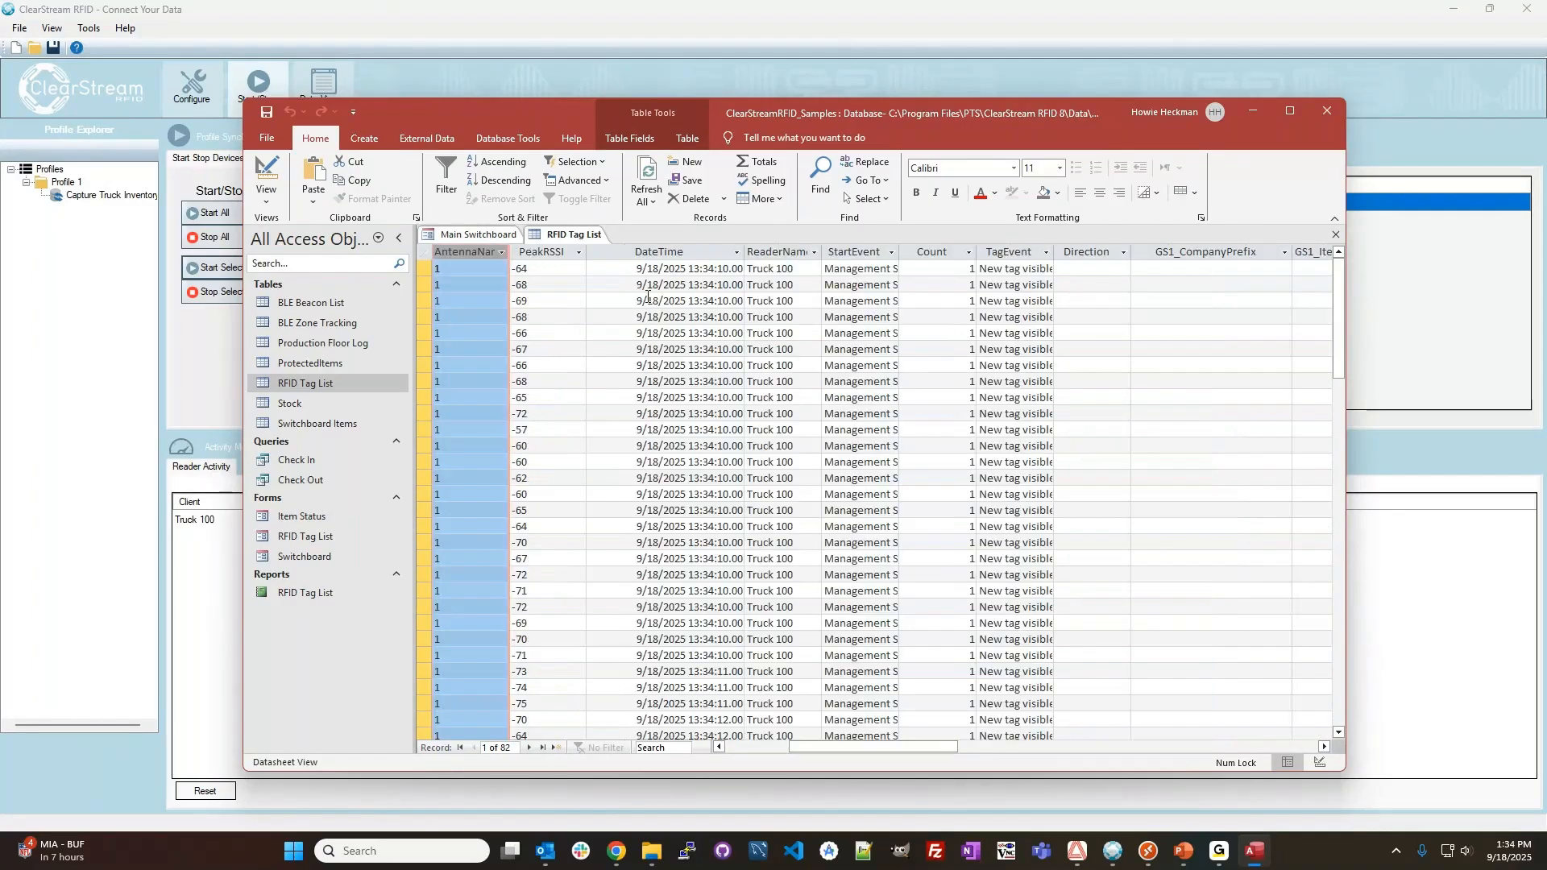
left_click(692, 258)
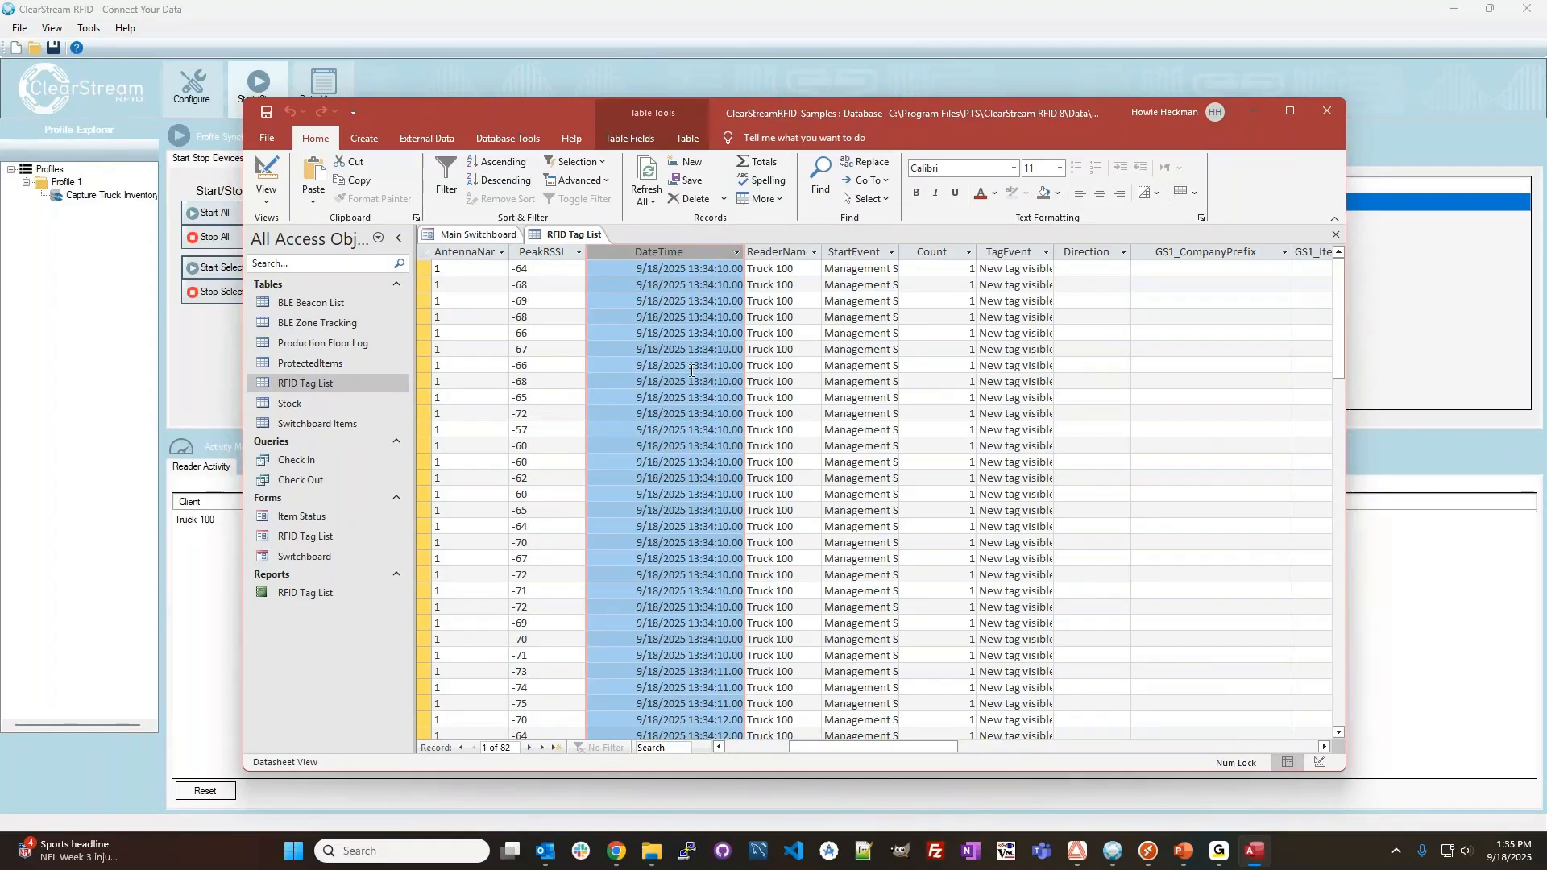
scroll(689, 403, "down", 9)
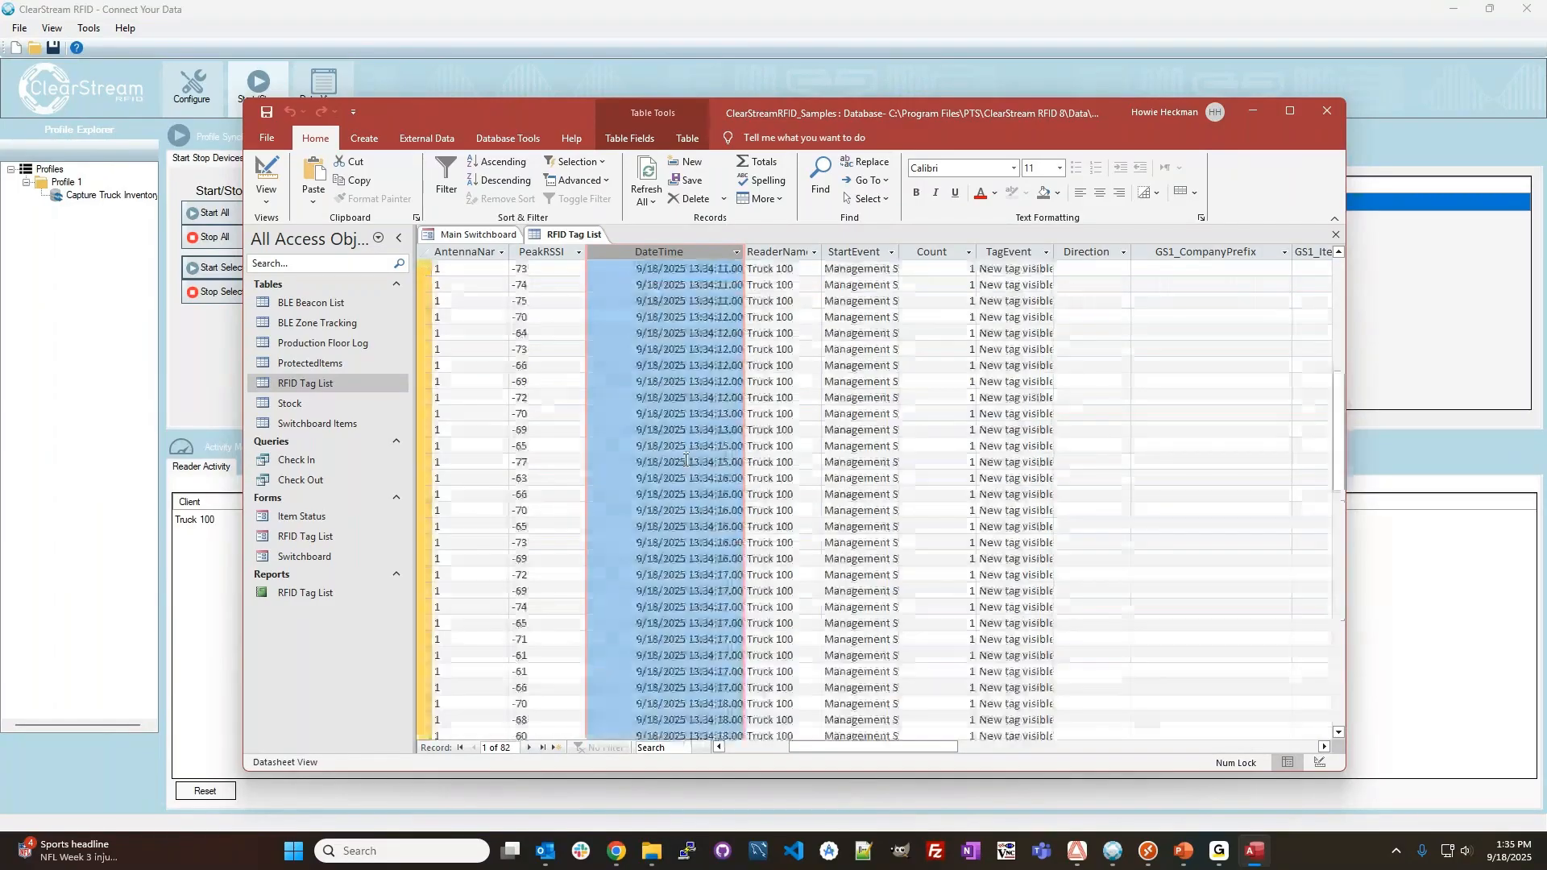
scroll(689, 435, "up", 7)
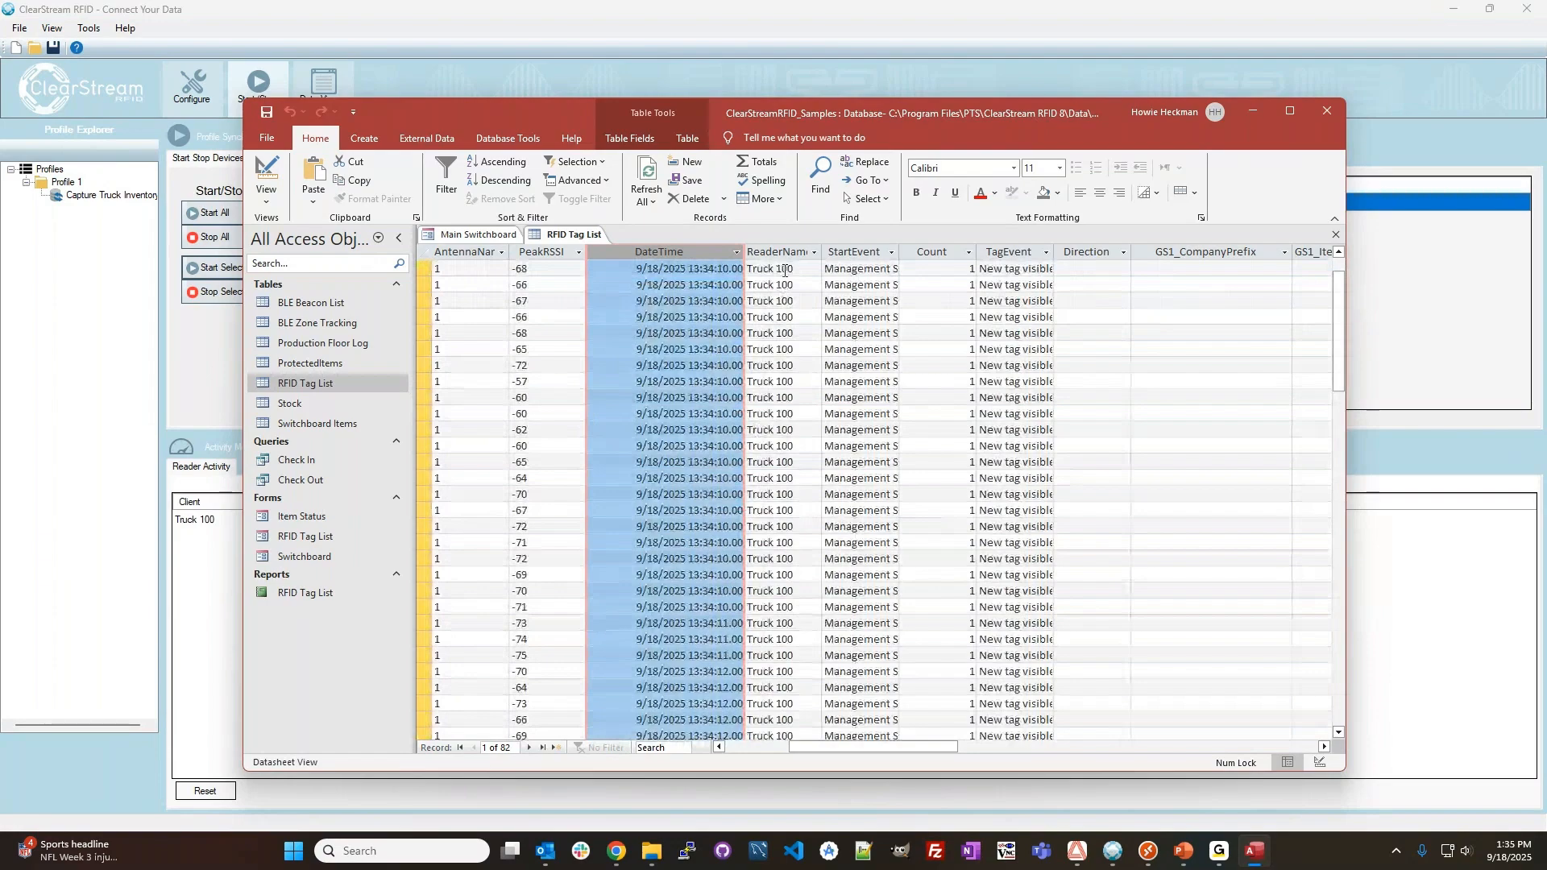
left_click(780, 252)
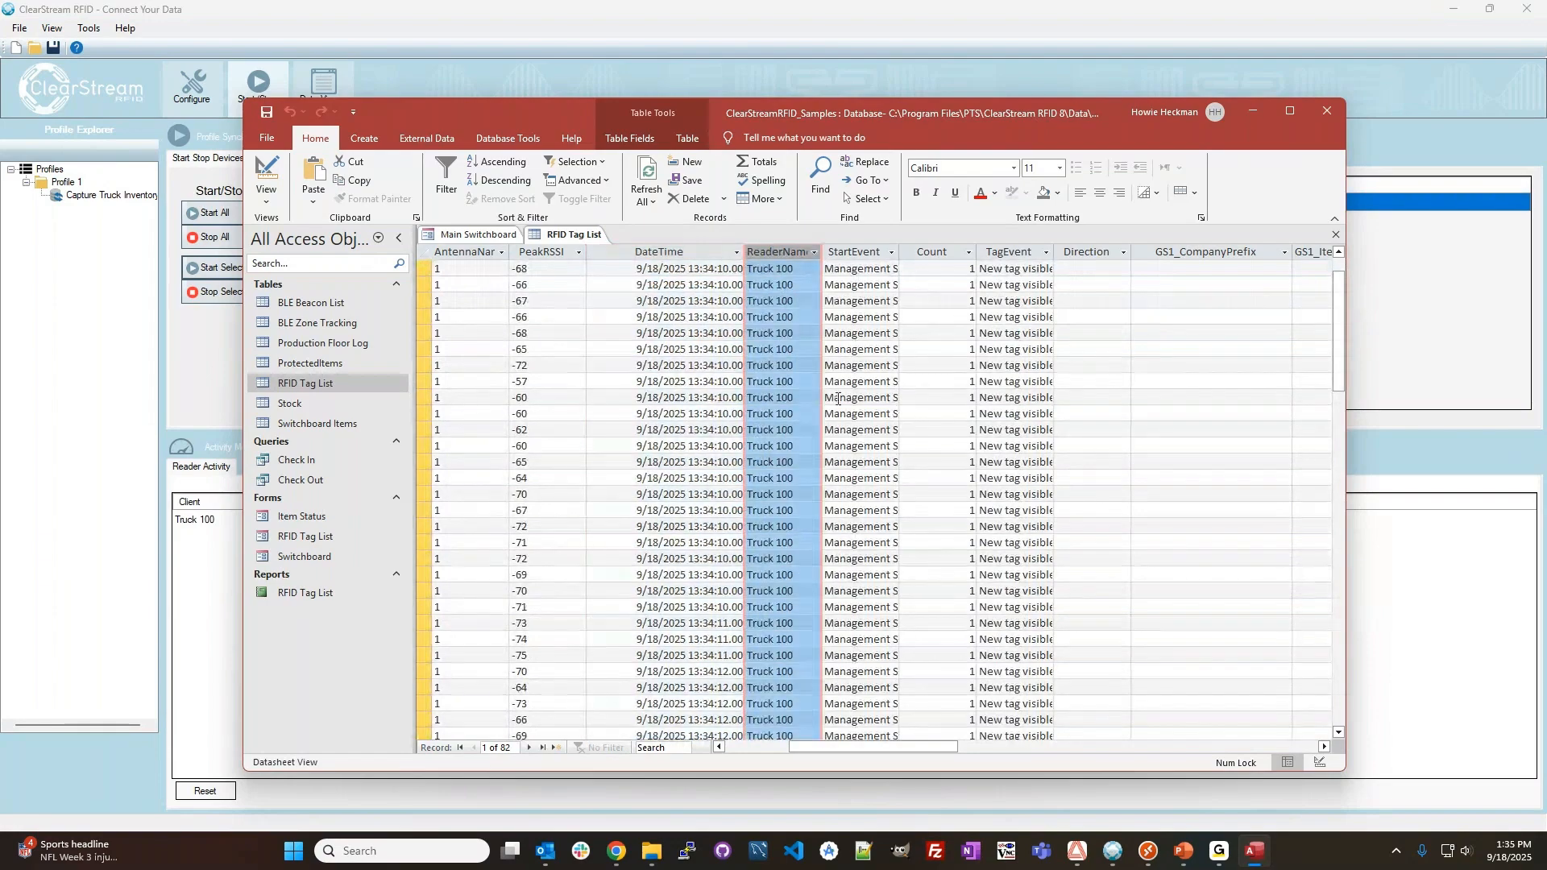
left_click(923, 253)
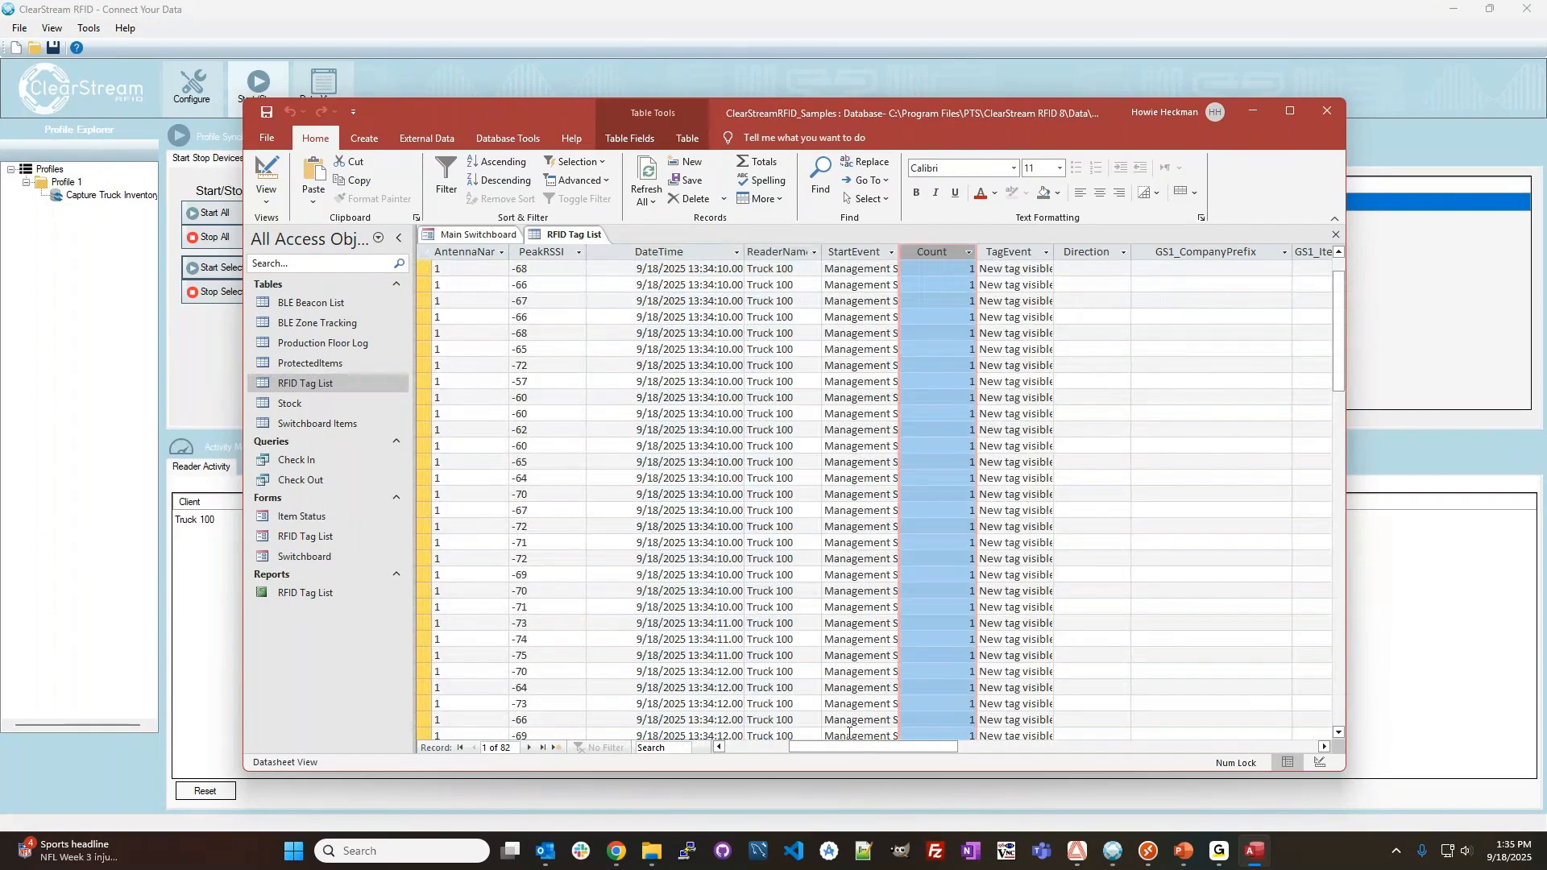
Widen the TagEvent and GPS_LastReportTime columns of the RFID Tag List table to fit their full contents.
left_click(1020, 253)
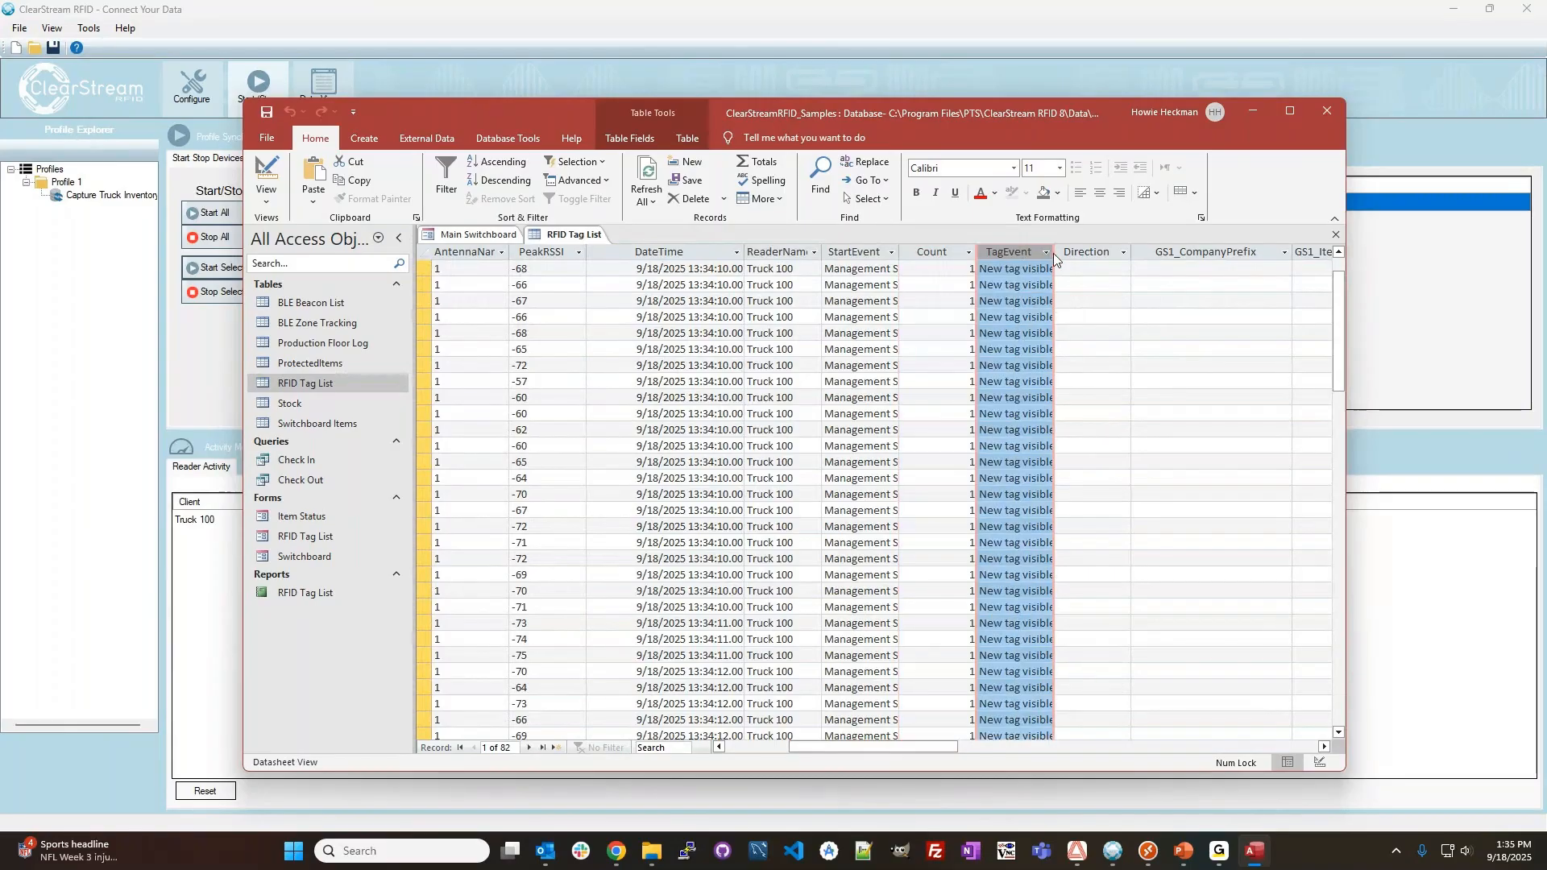
left_click_drag(1053, 253, 1113, 253)
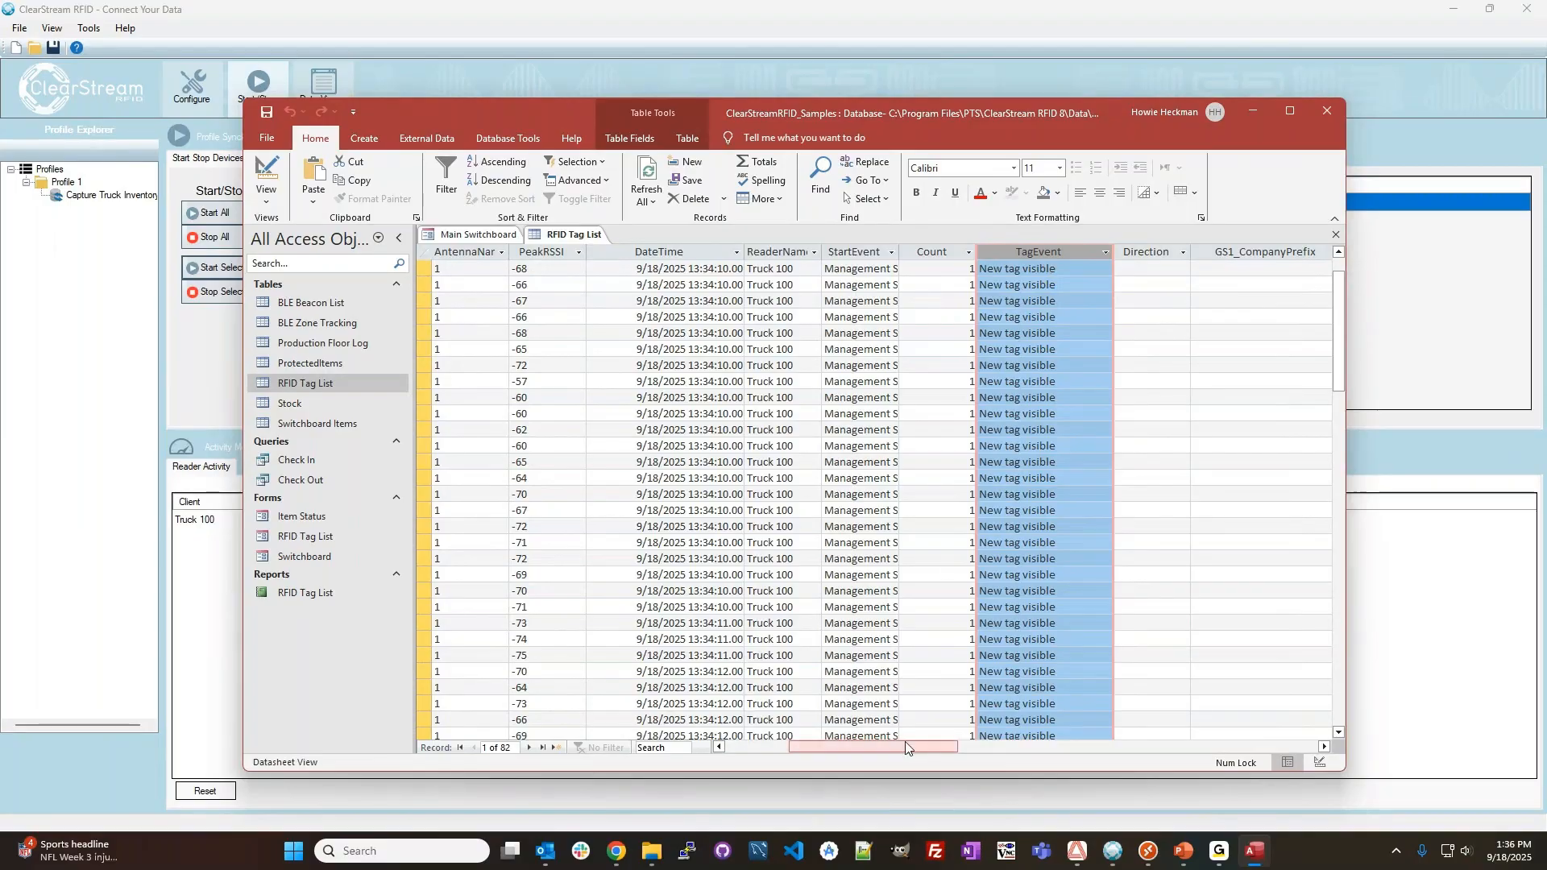
left_click_drag(904, 754, 1102, 749)
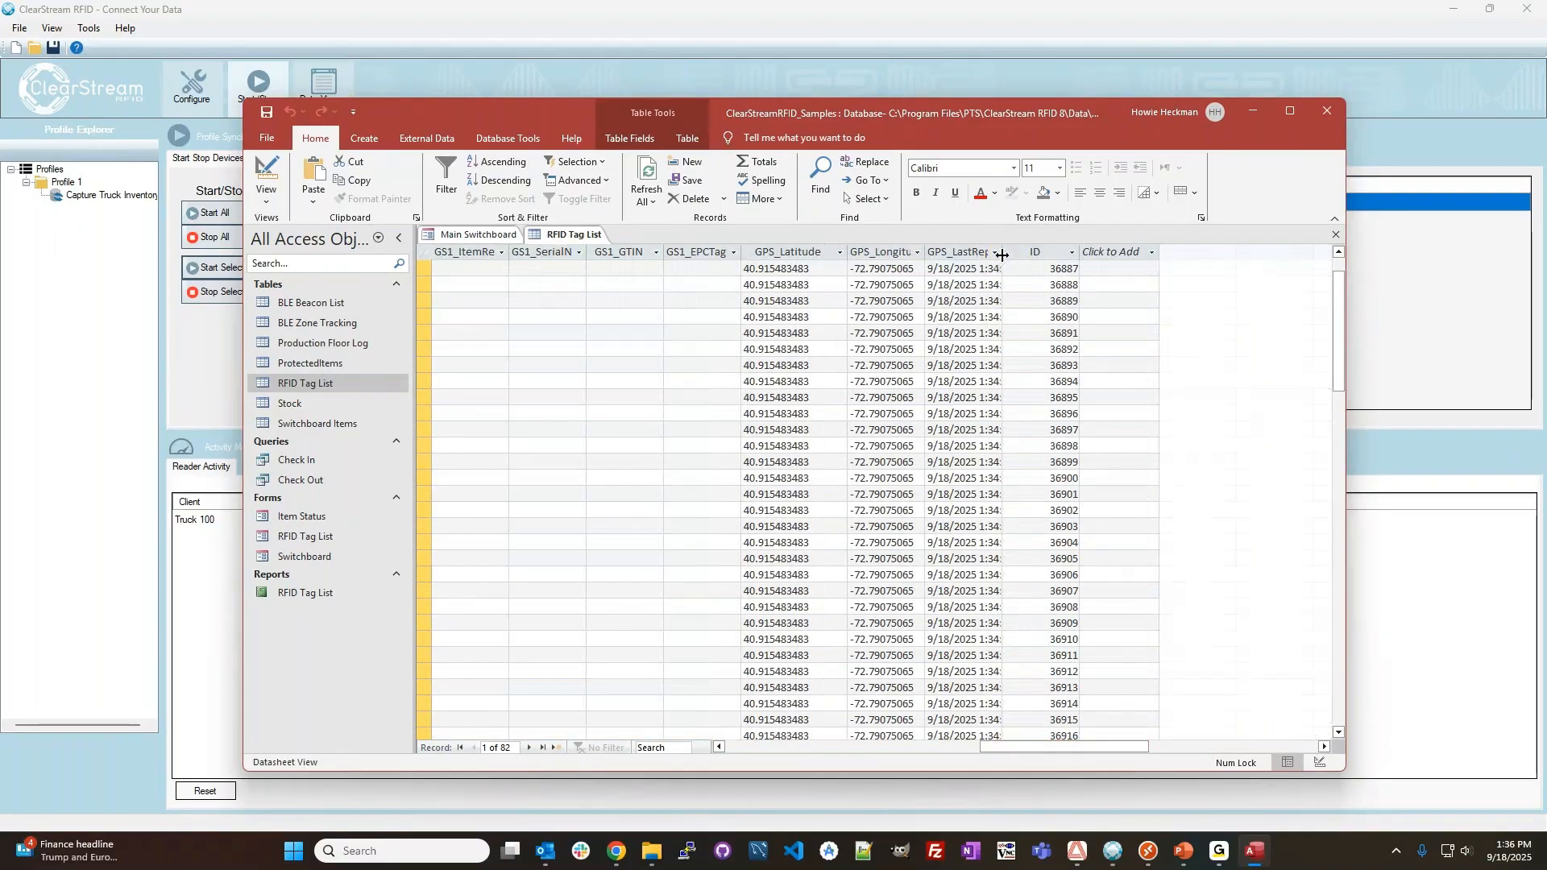
left_click_drag(1061, 254, 1120, 254)
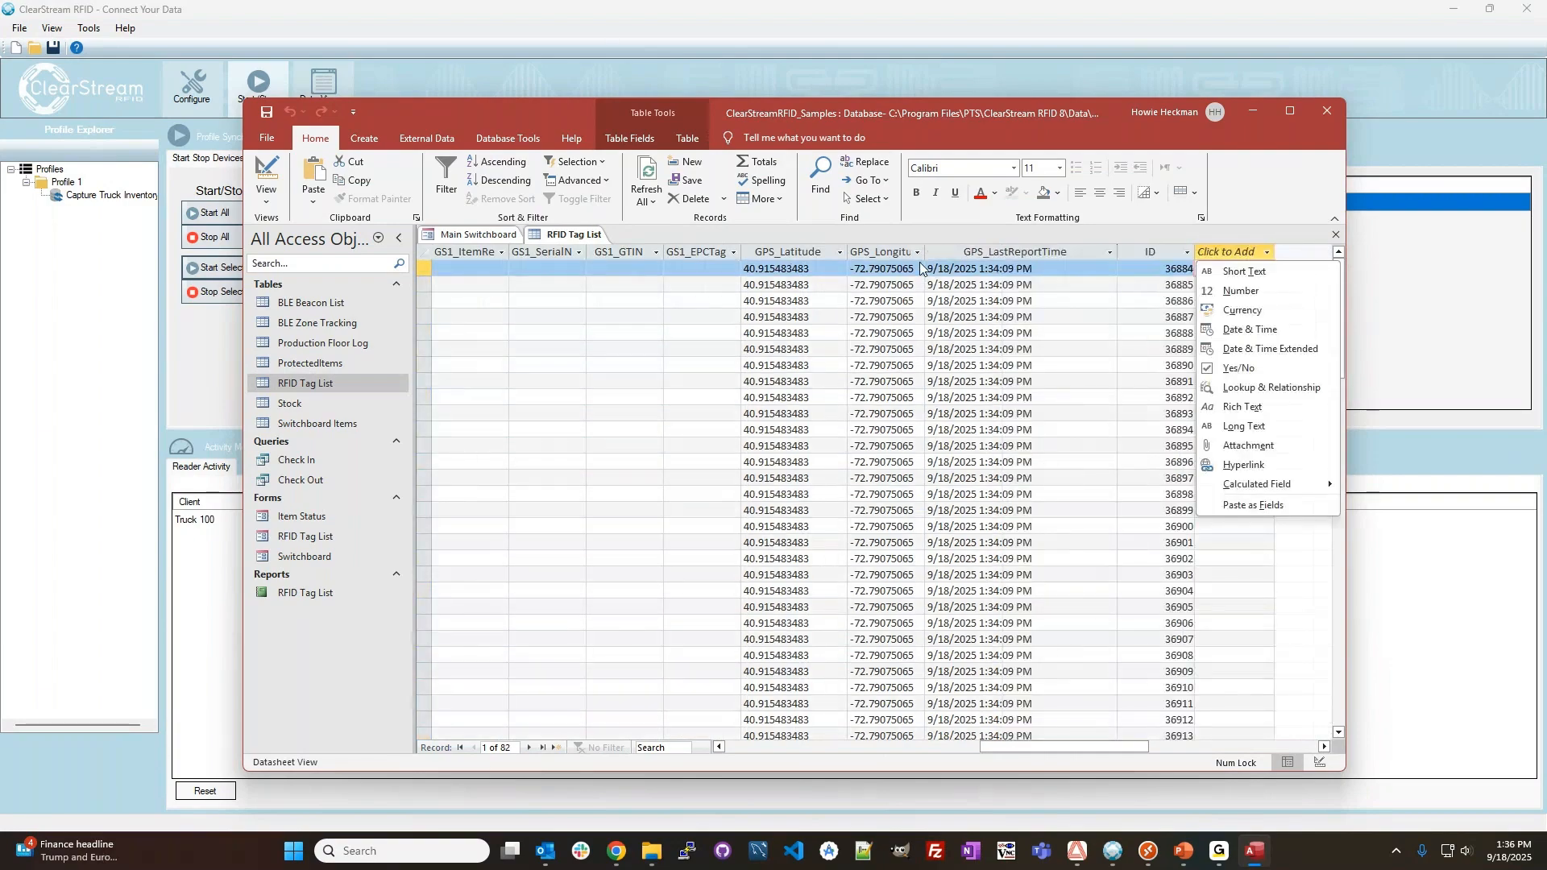
Examine how the GPS latitude, longitude and last report time values change across the RFID Tag List records.
scroll(798, 529, "down", 5)
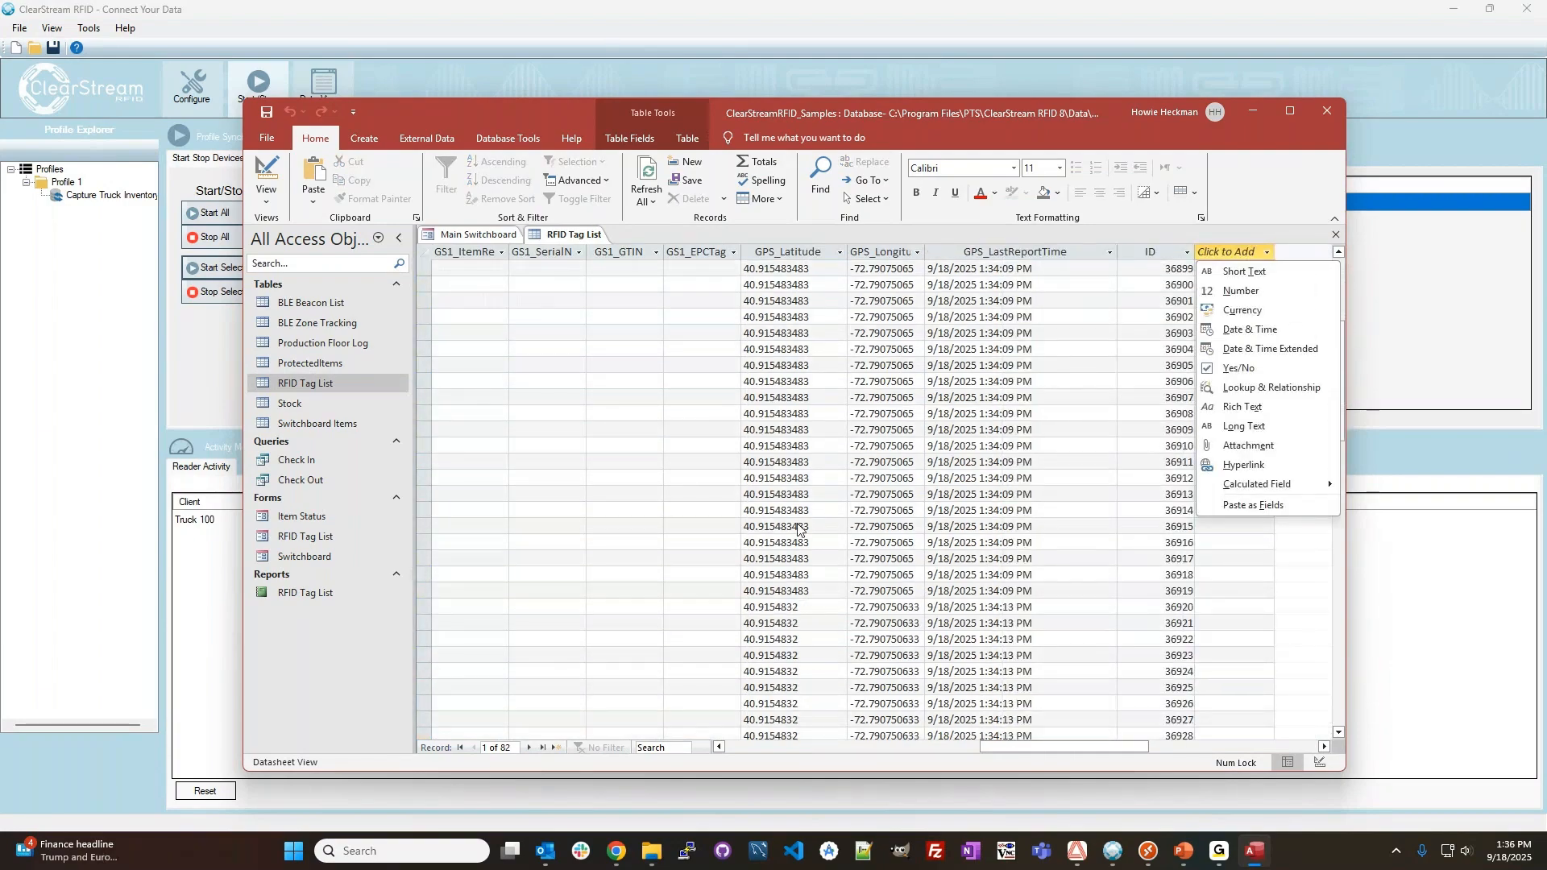
scroll(798, 529, "up", 5)
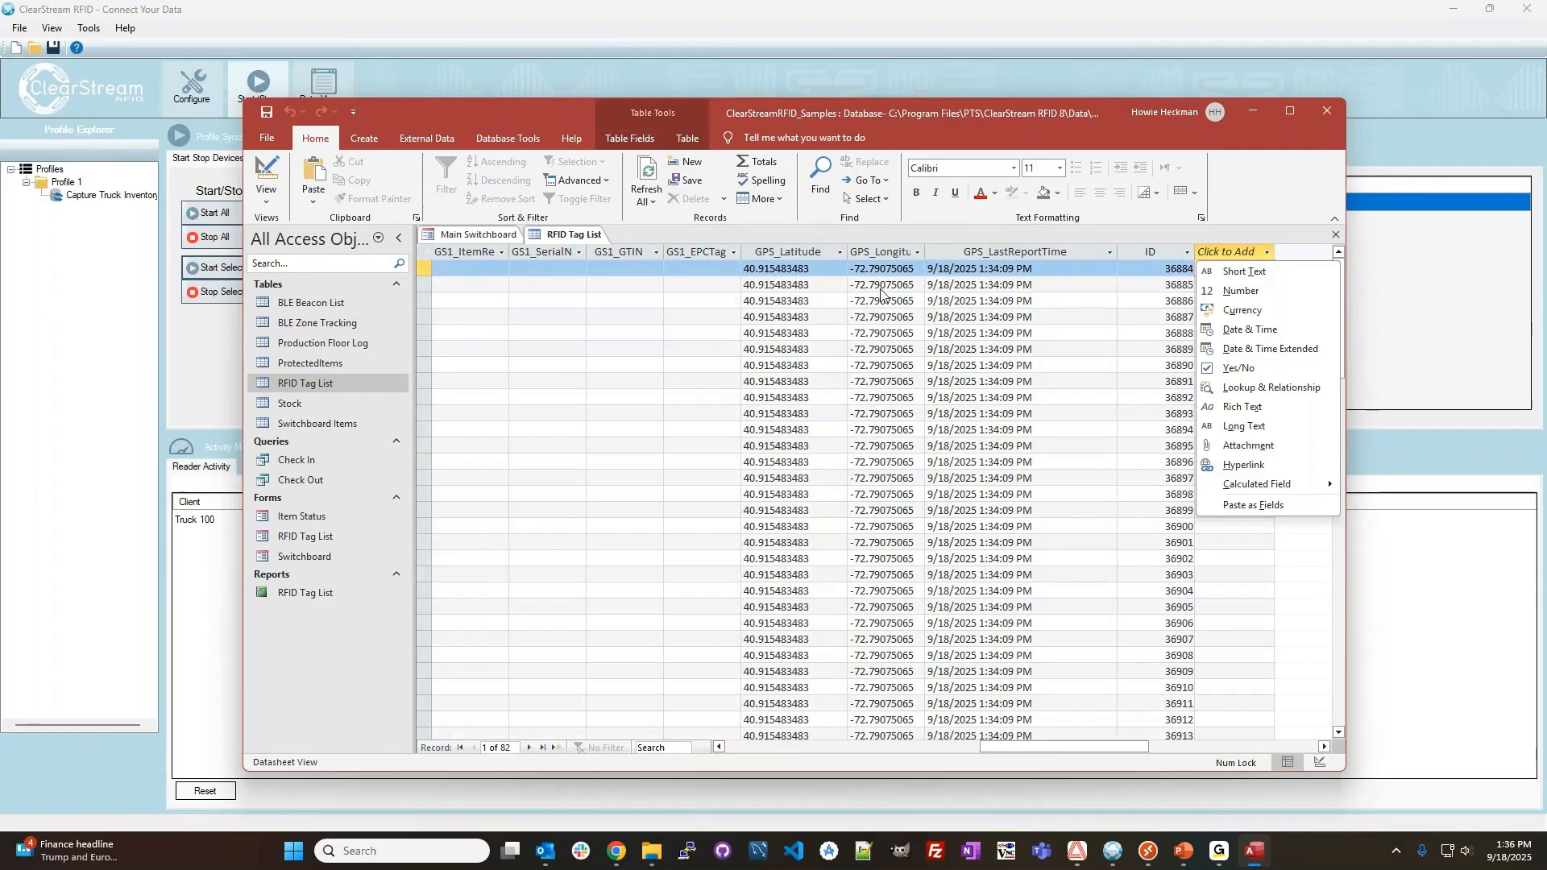
scroll(790, 323, "down", 6)
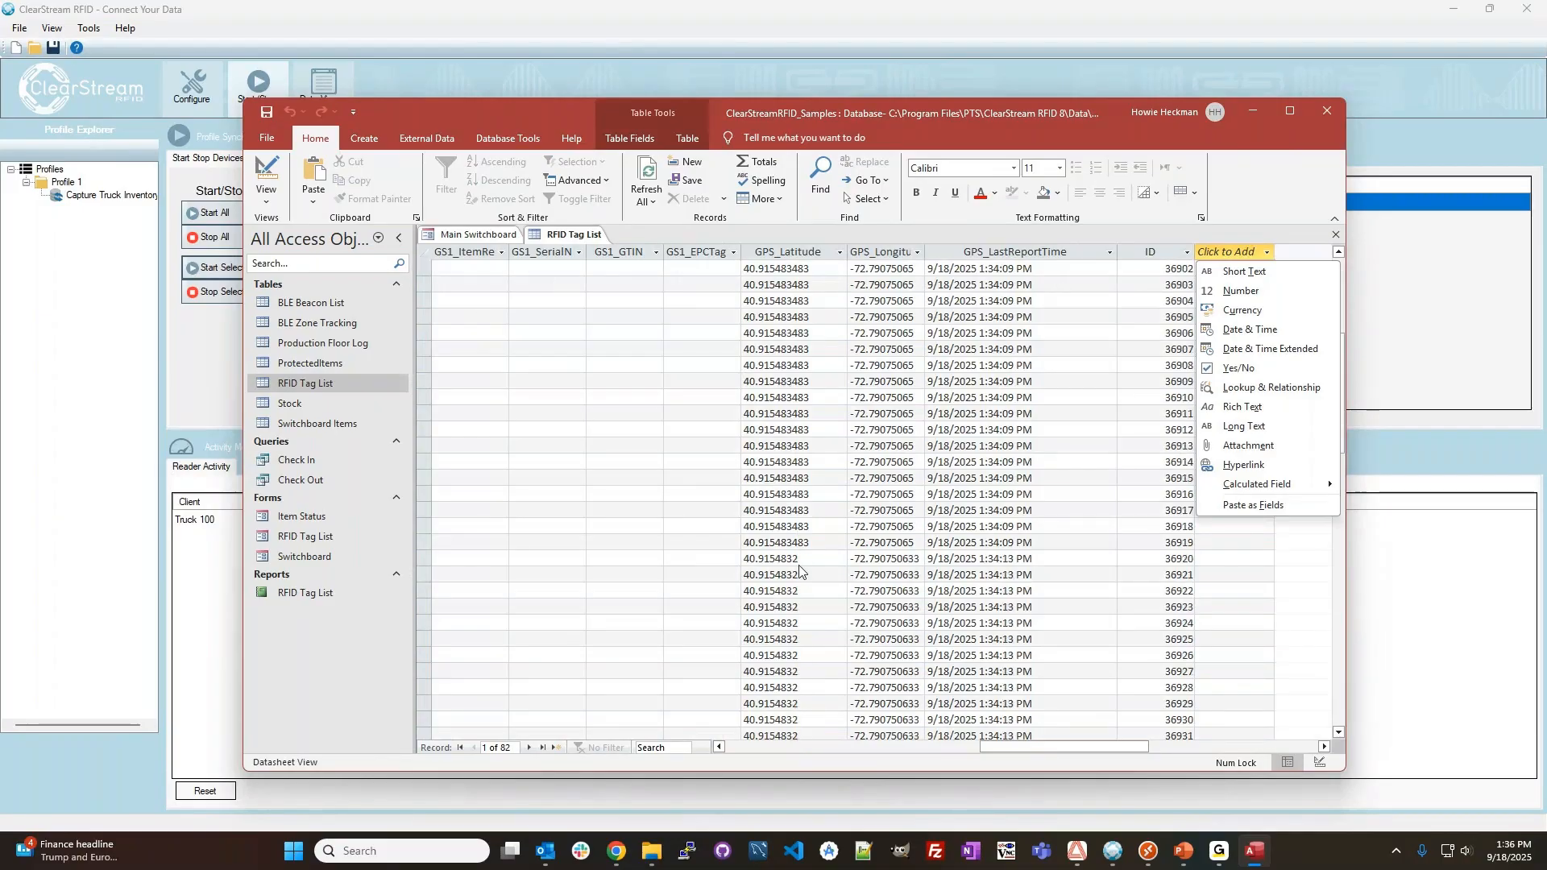
left_click(858, 564)
left_click(772, 559)
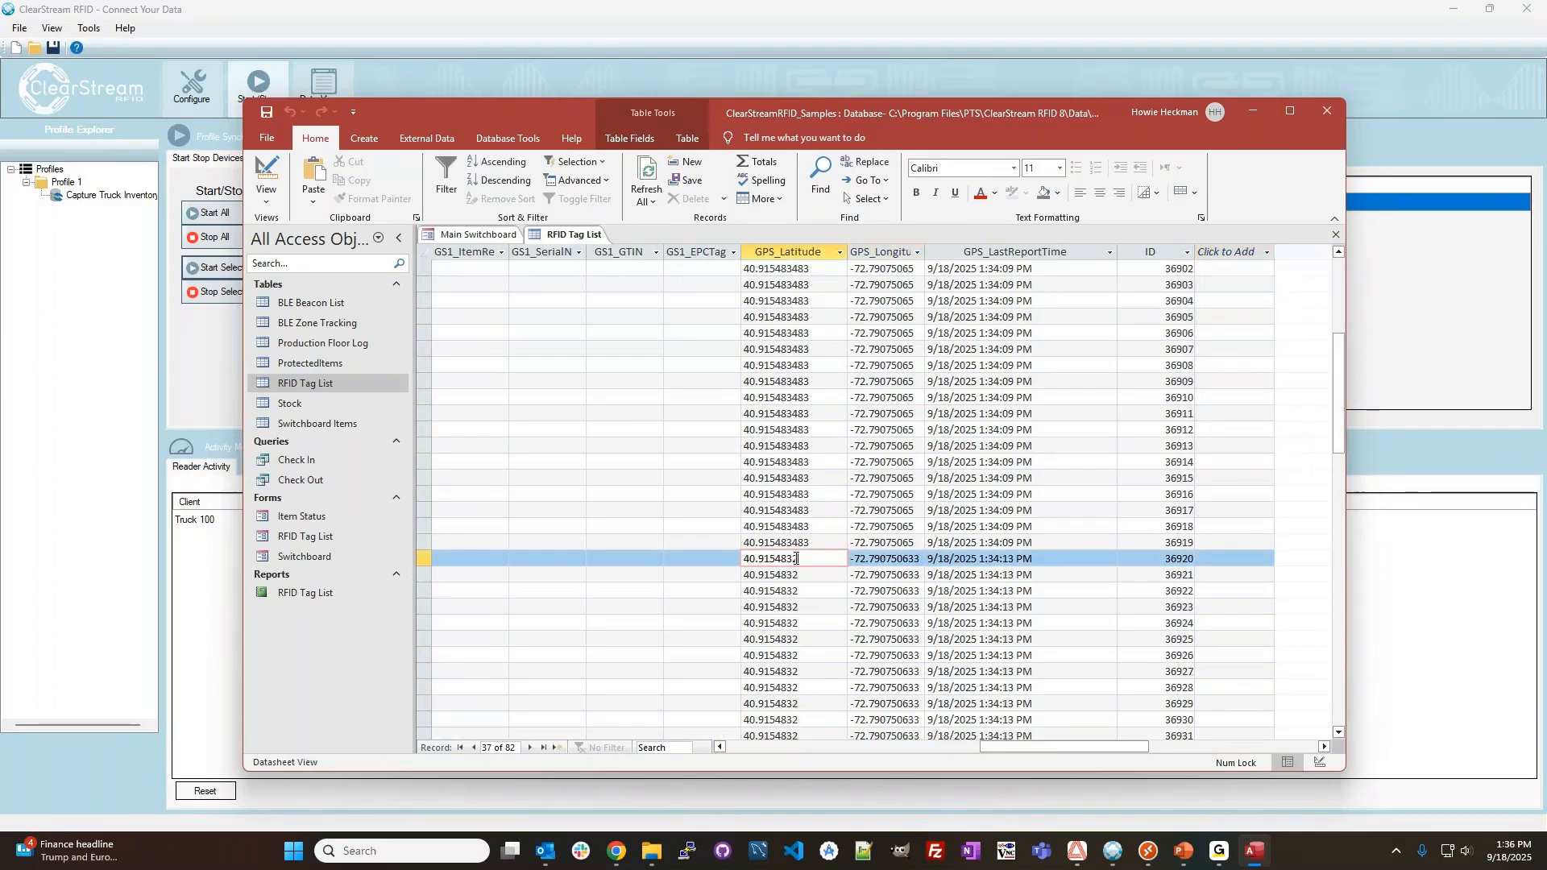
scroll(772, 556, "down", 9)
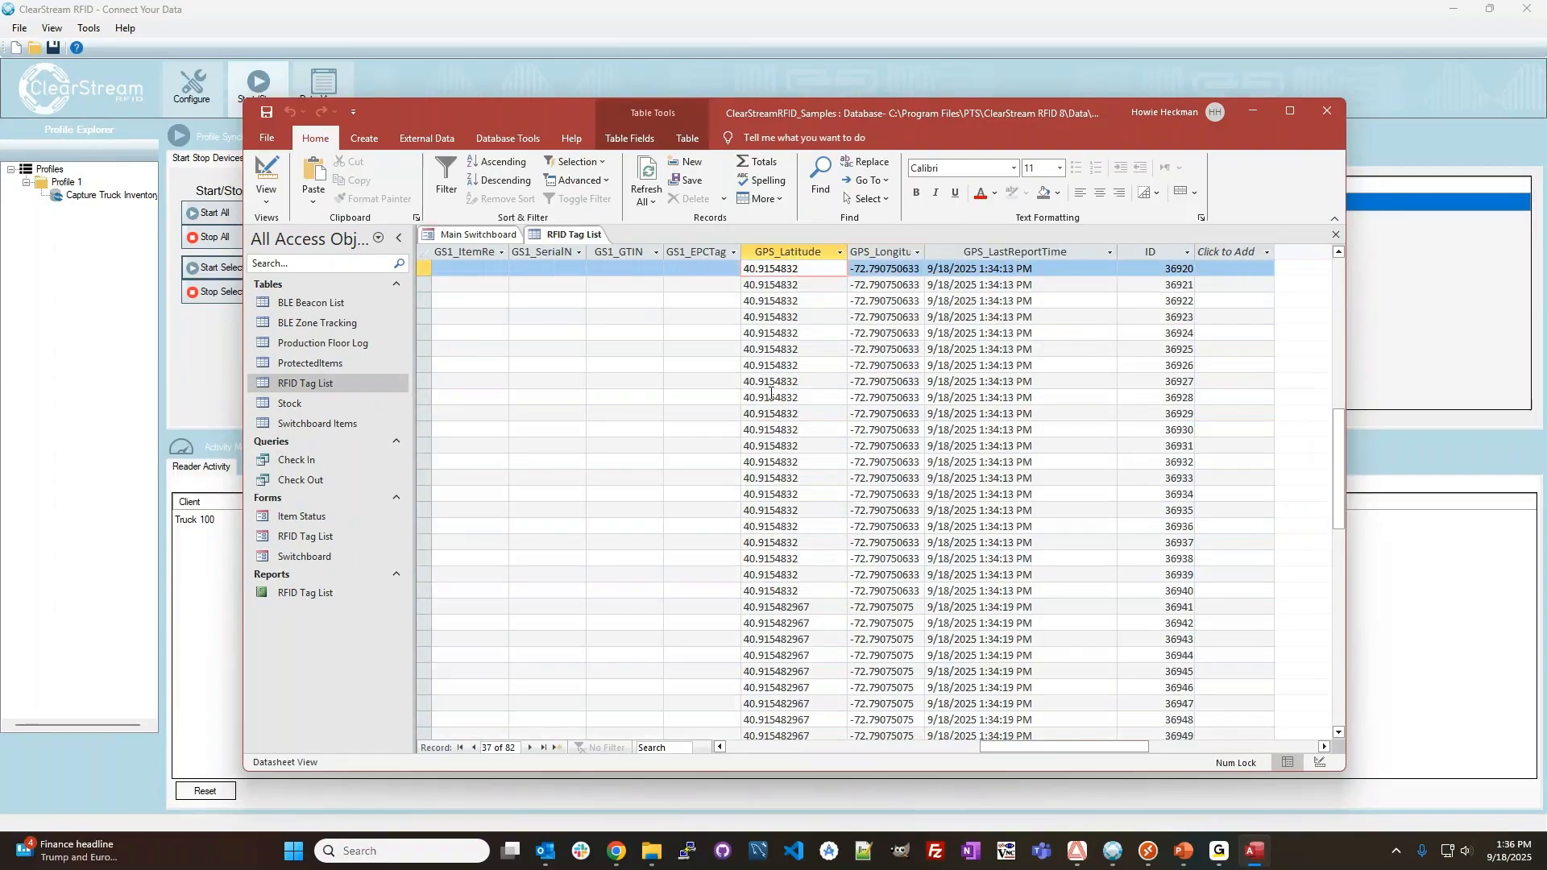
scroll(770, 391, "down", 3)
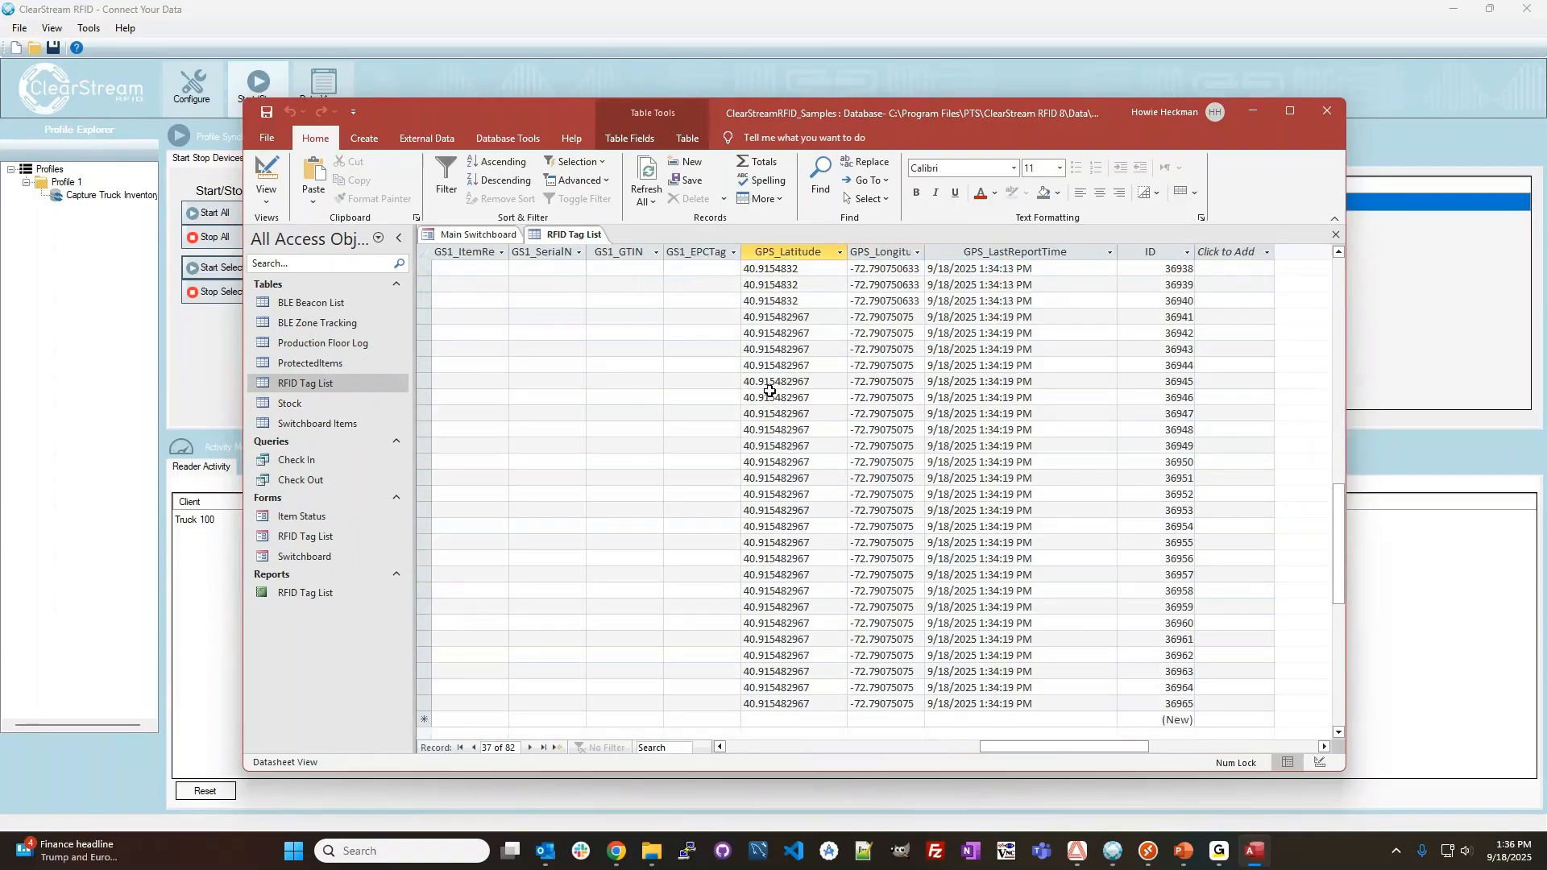
scroll(771, 391, "up", 18)
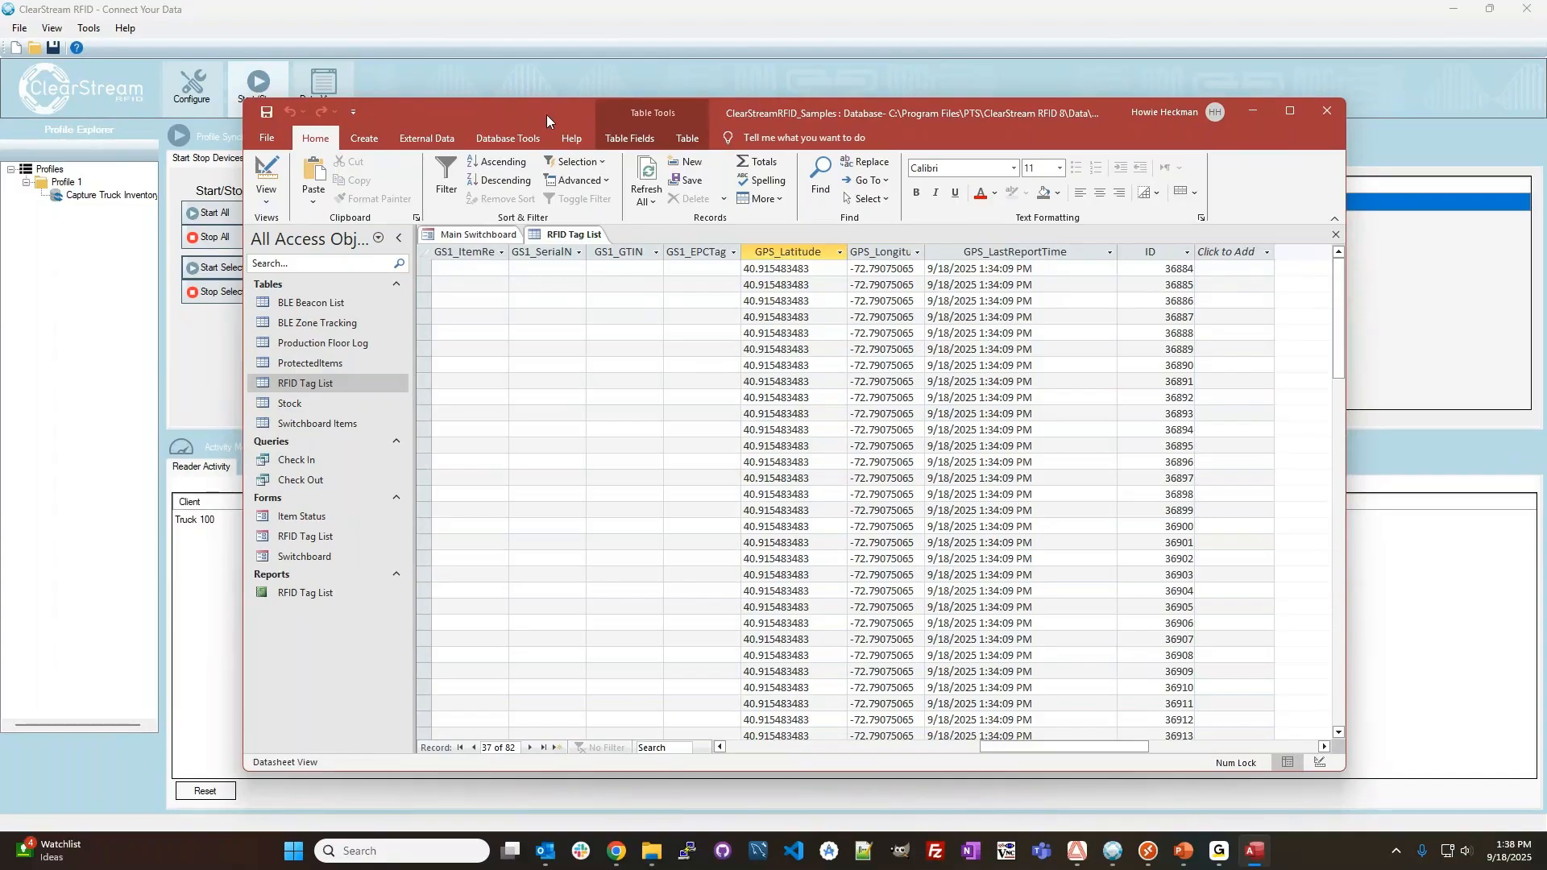
Minimize the Access database to return to ClearStream RFID and stop the Truck 100 device.
left_click(1254, 111)
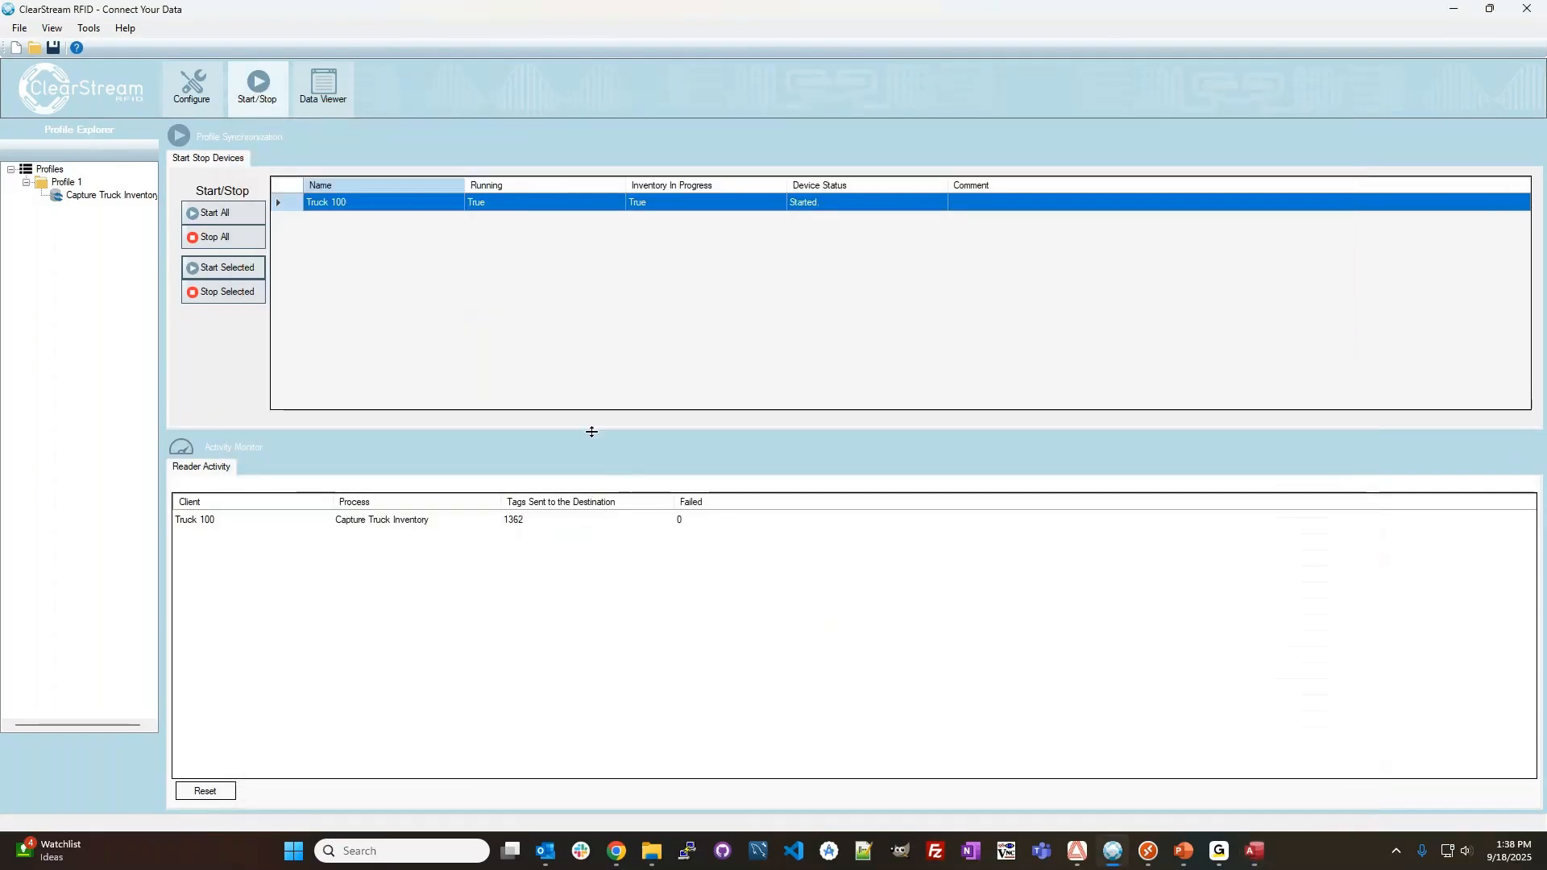
left_click(223, 300)
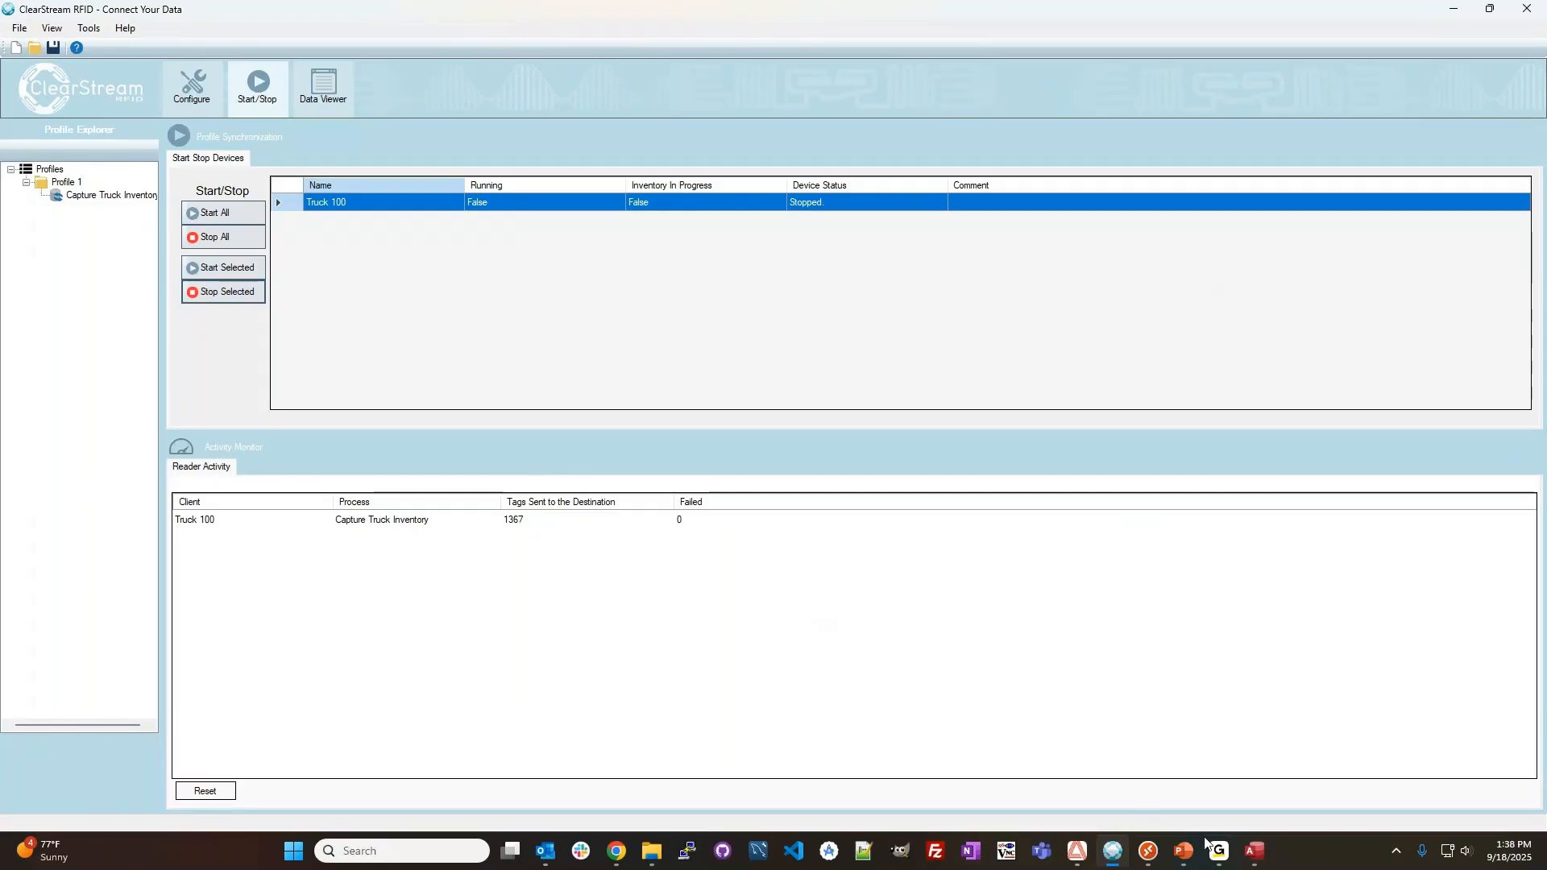
Switch to the PowerPoint presentation, run the slide show from the Live Demo slide and advance to the Questions slide.
left_click(1183, 852)
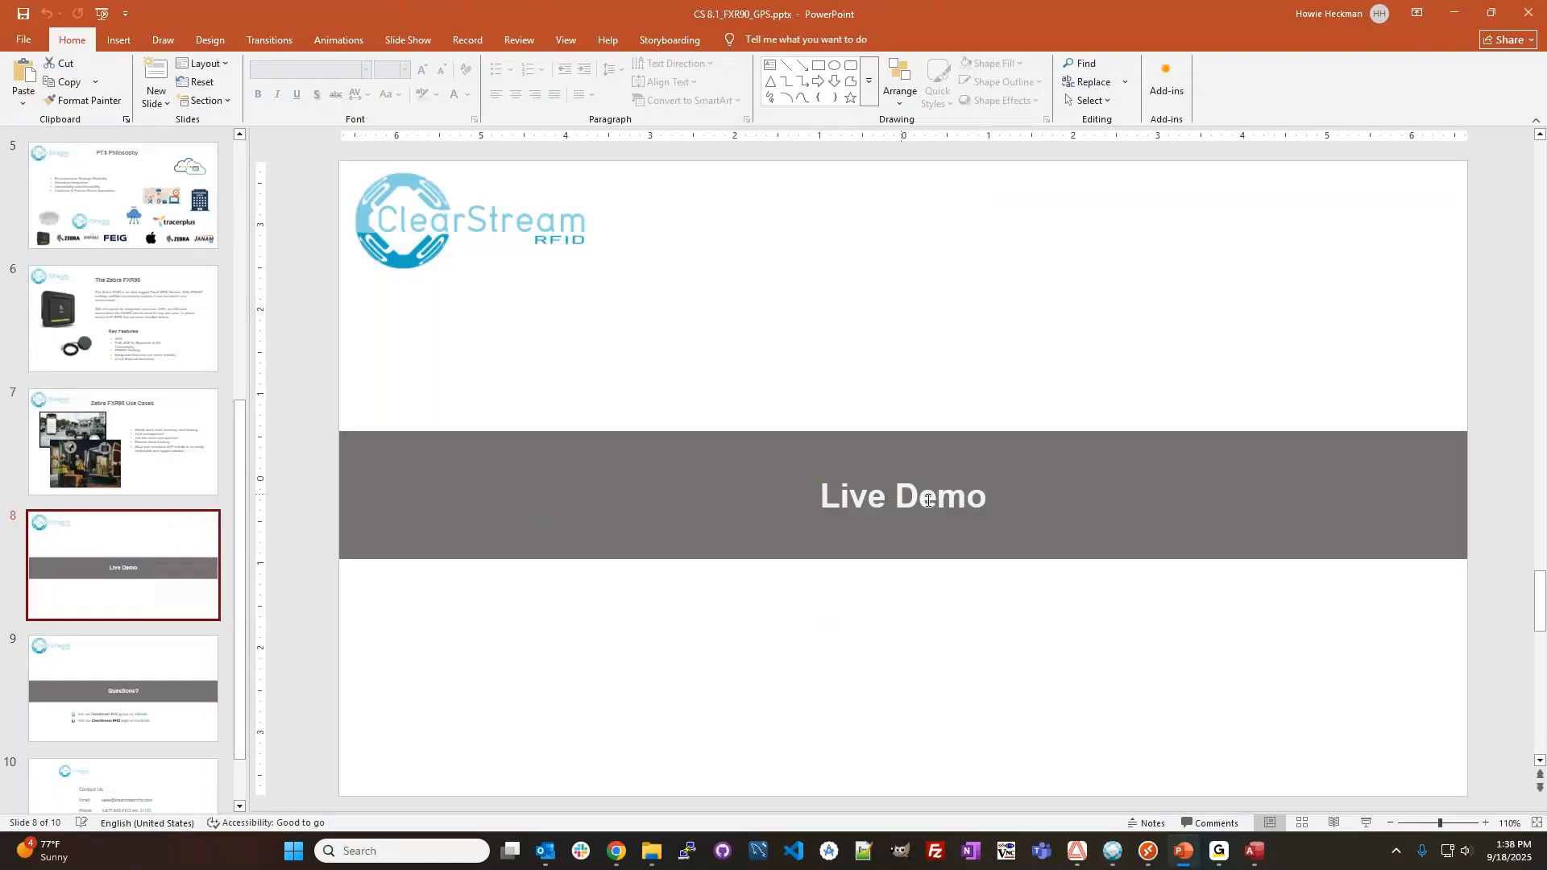
left_click(1366, 823)
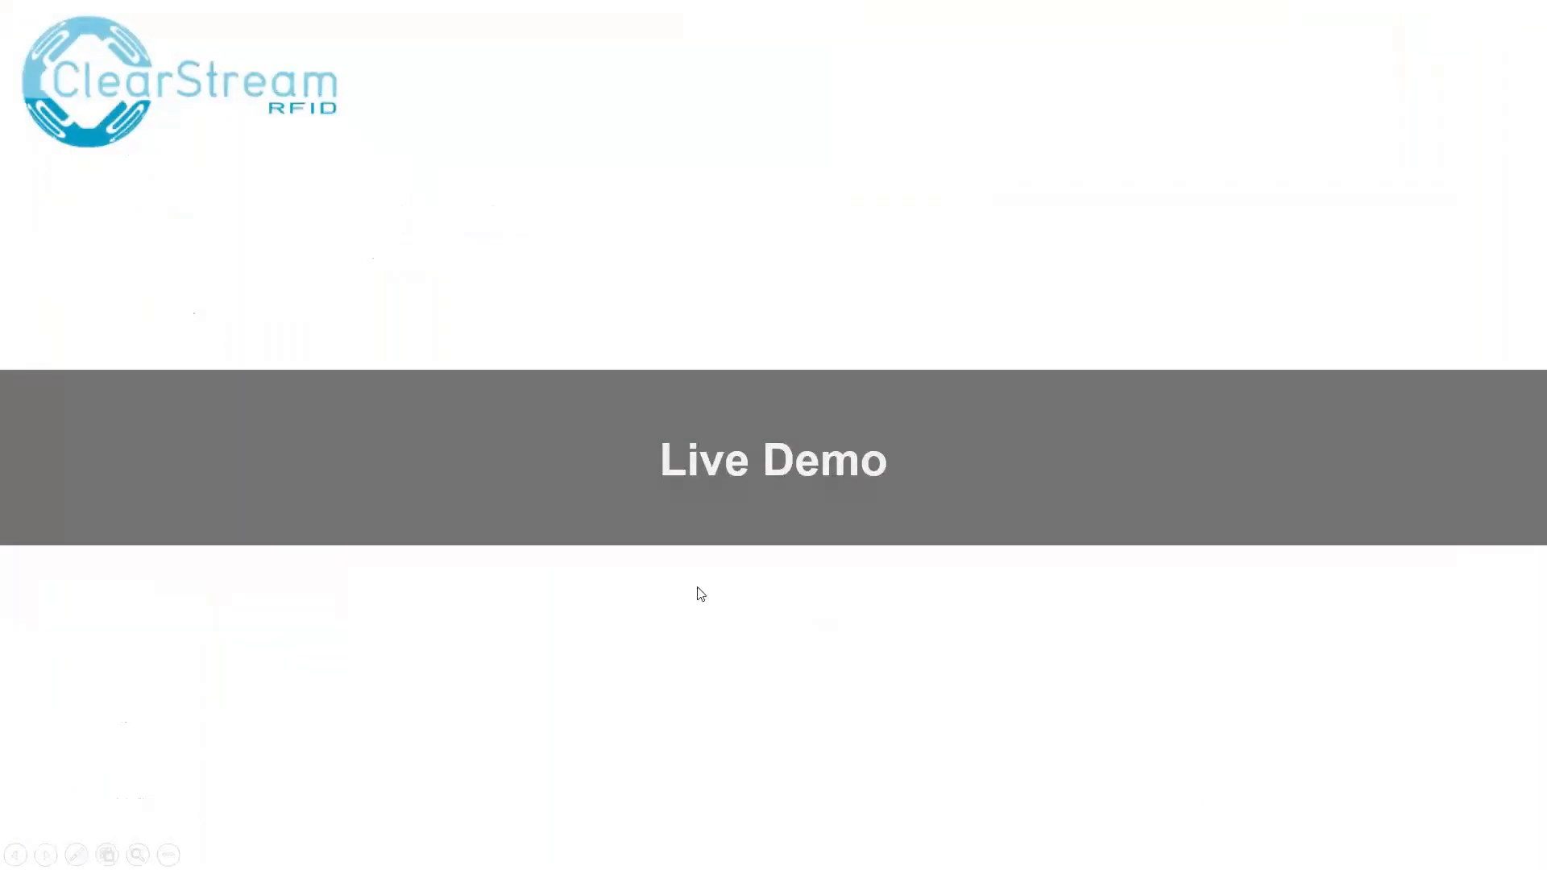
left_click(911, 502)
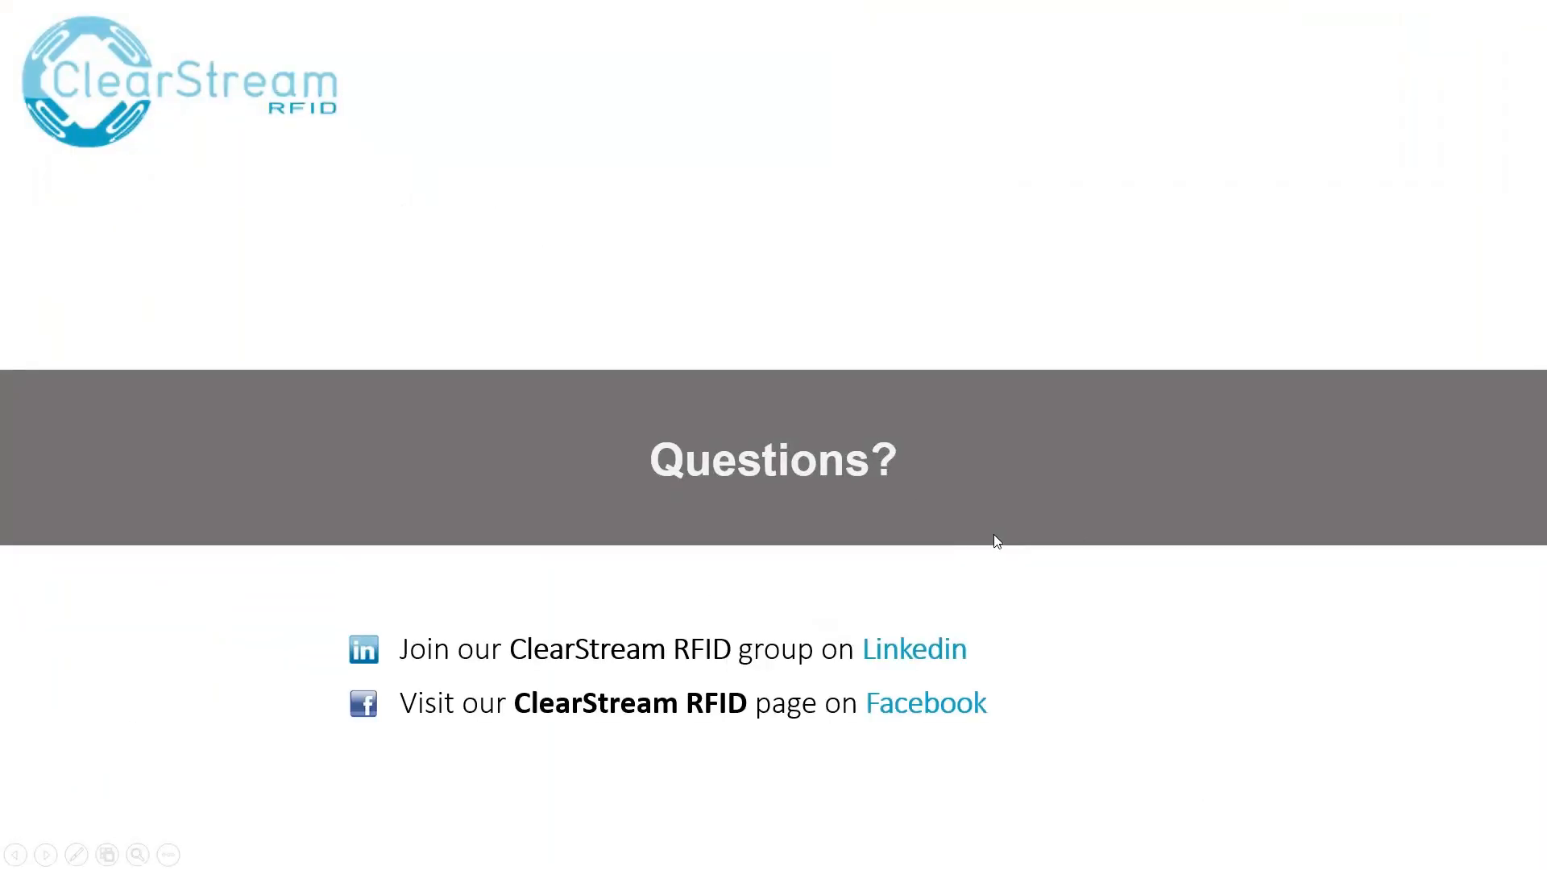
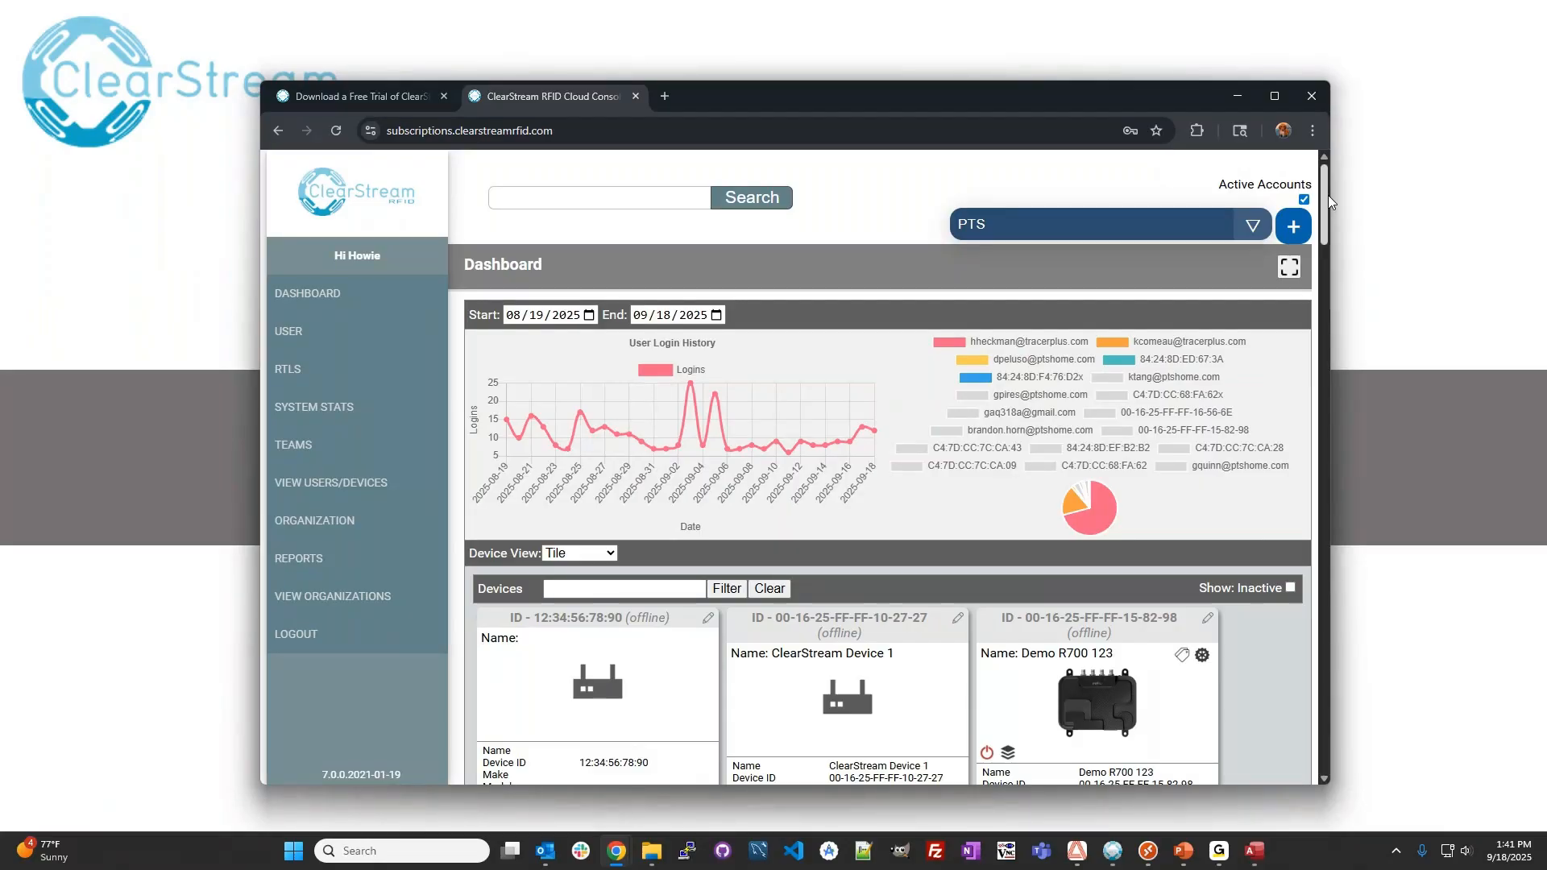
Examine the device tiles on the ClearStream RFID Cloud Console dashboard, including the name and status of Truck 100.
scroll(867, 317, "down", 4)
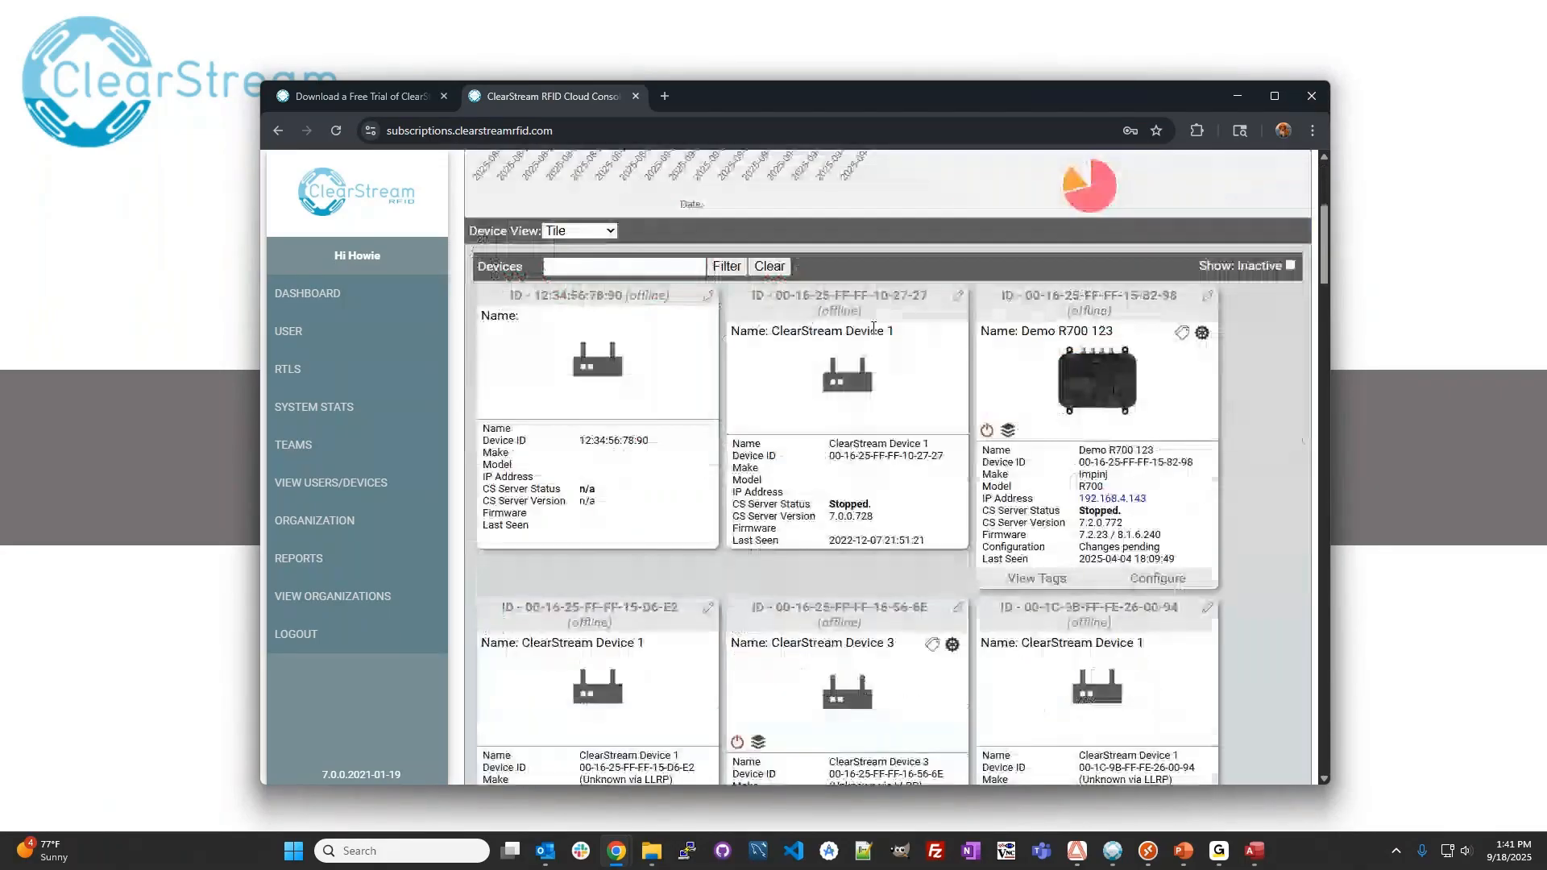
scroll(967, 339, "down", 3)
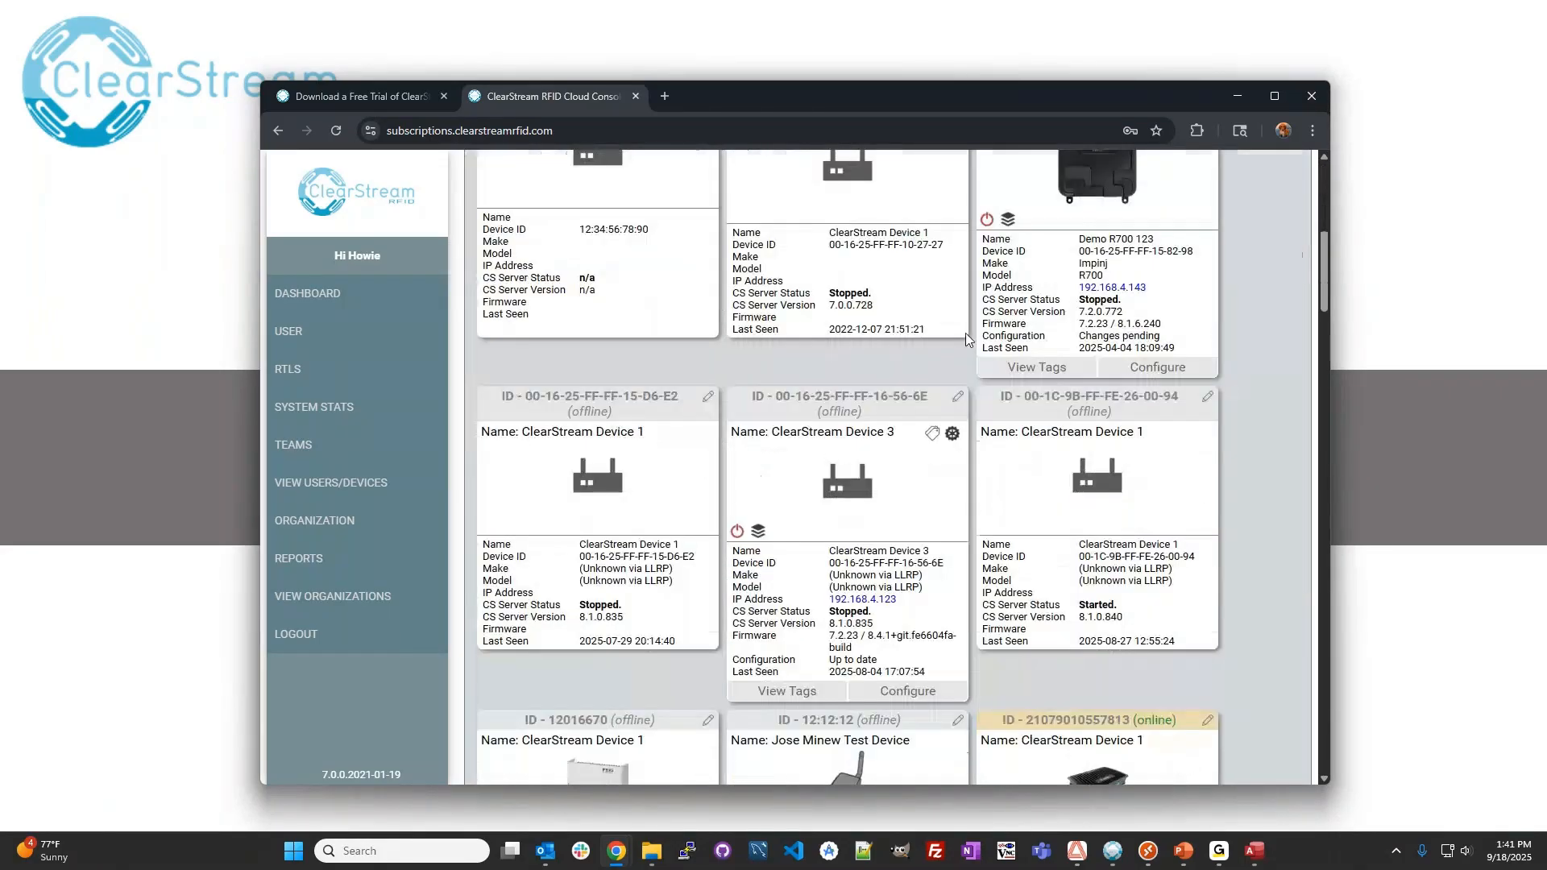
scroll(967, 338, "down", 8)
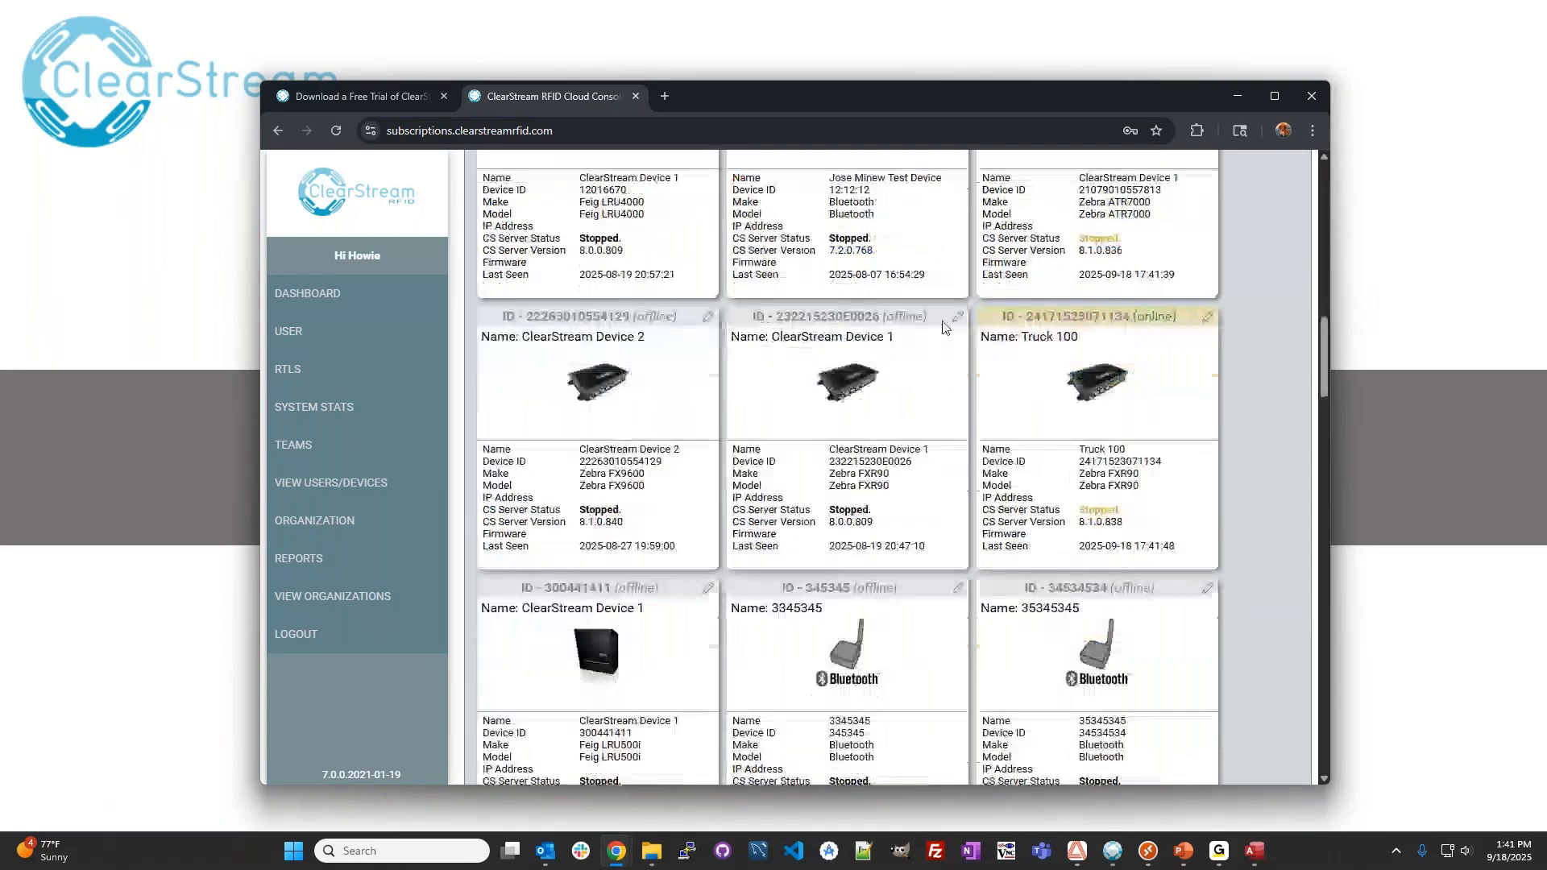
scroll(1044, 377, "up", 1)
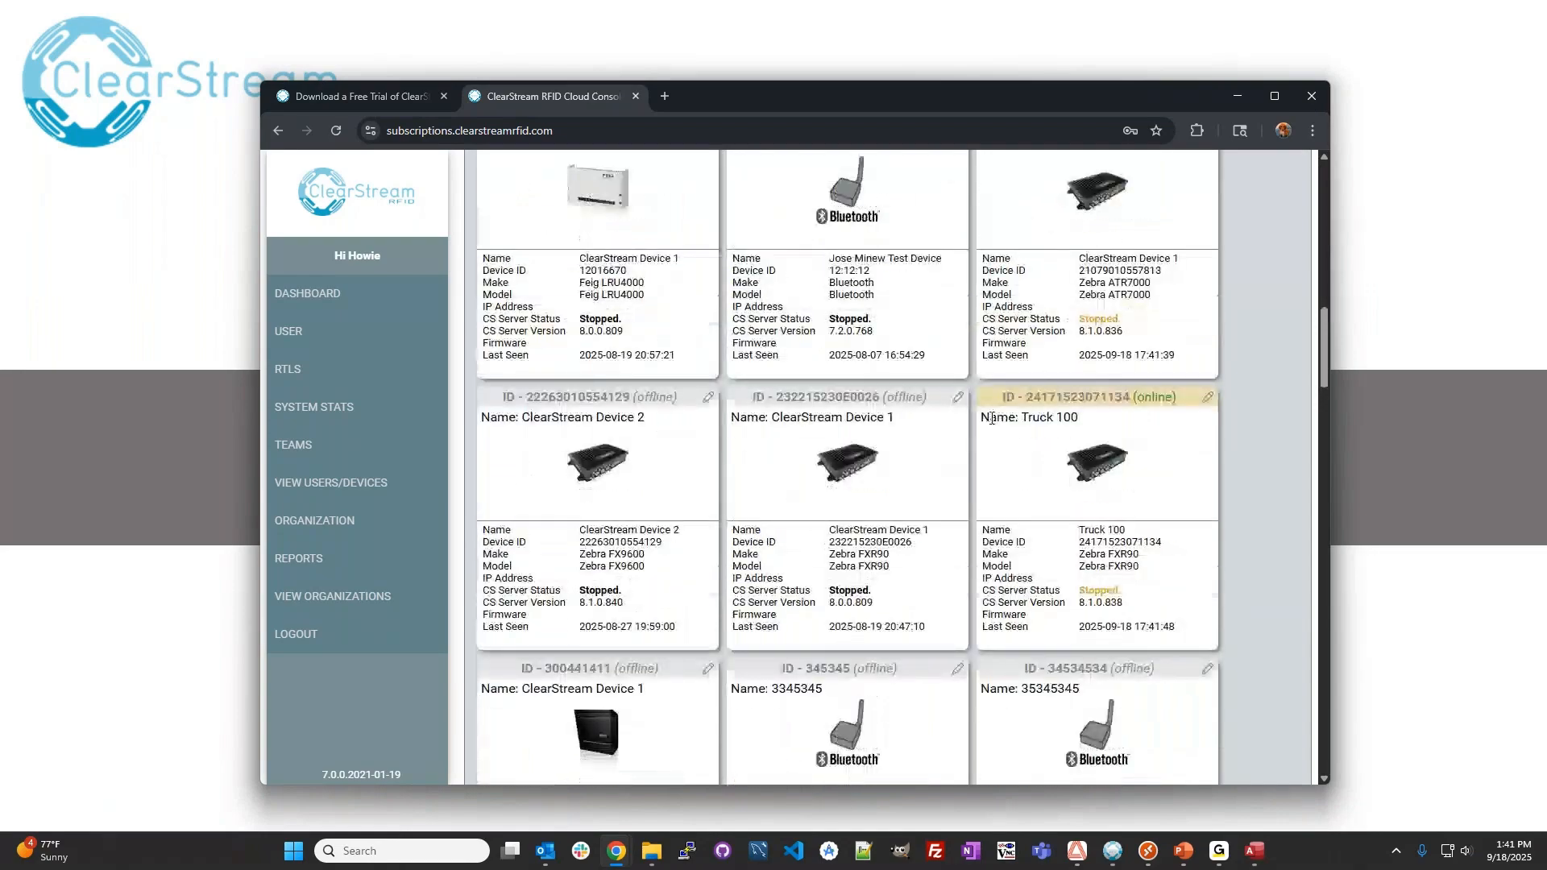
left_click_drag(991, 417, 1078, 418)
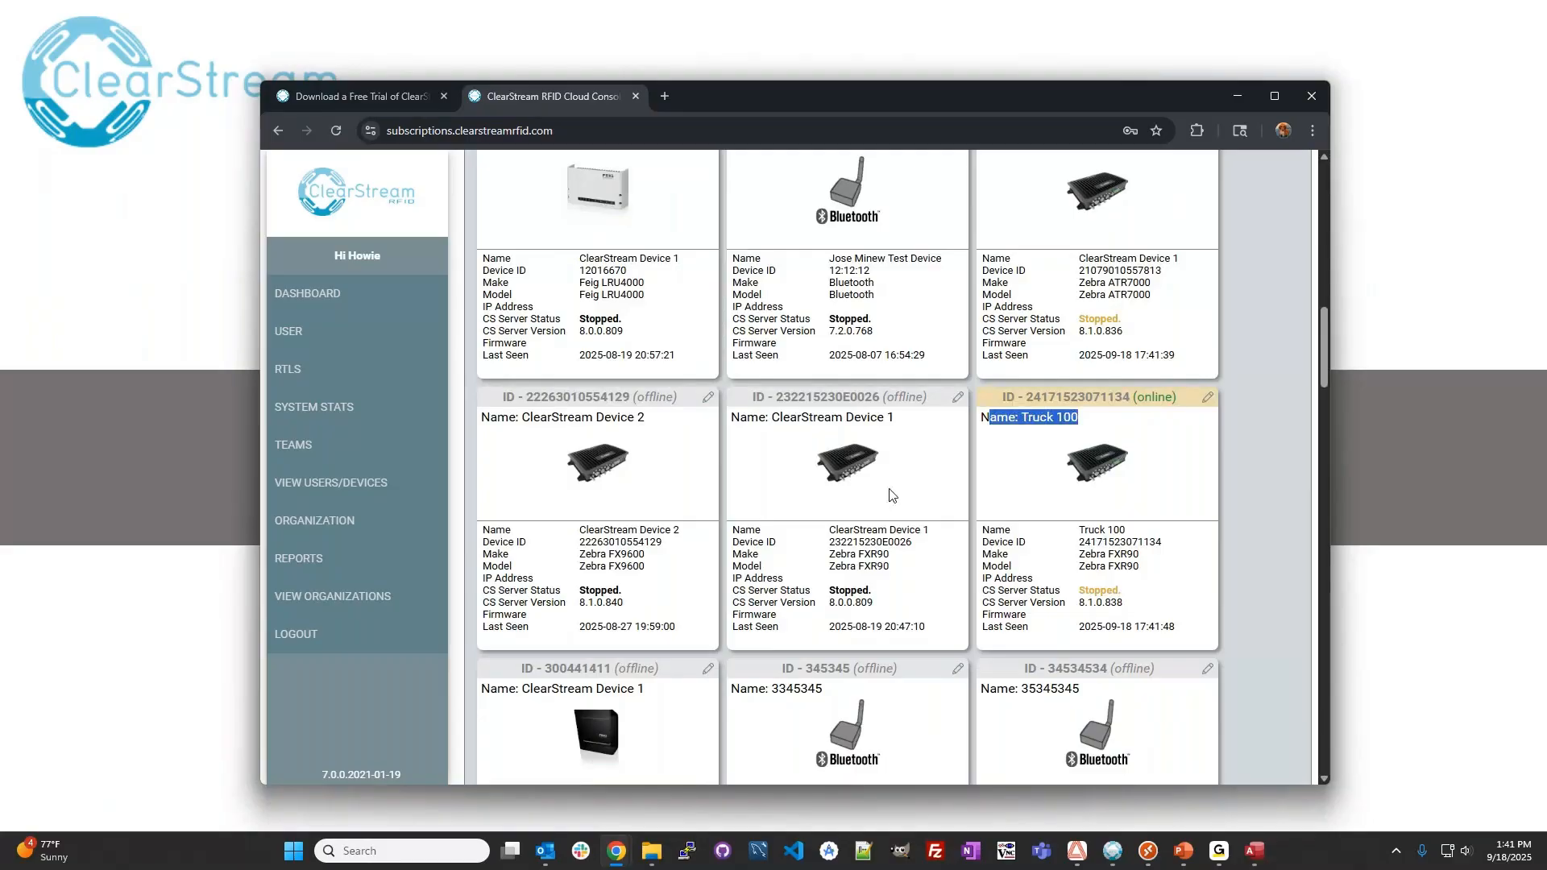
scroll(894, 484, "down", 5)
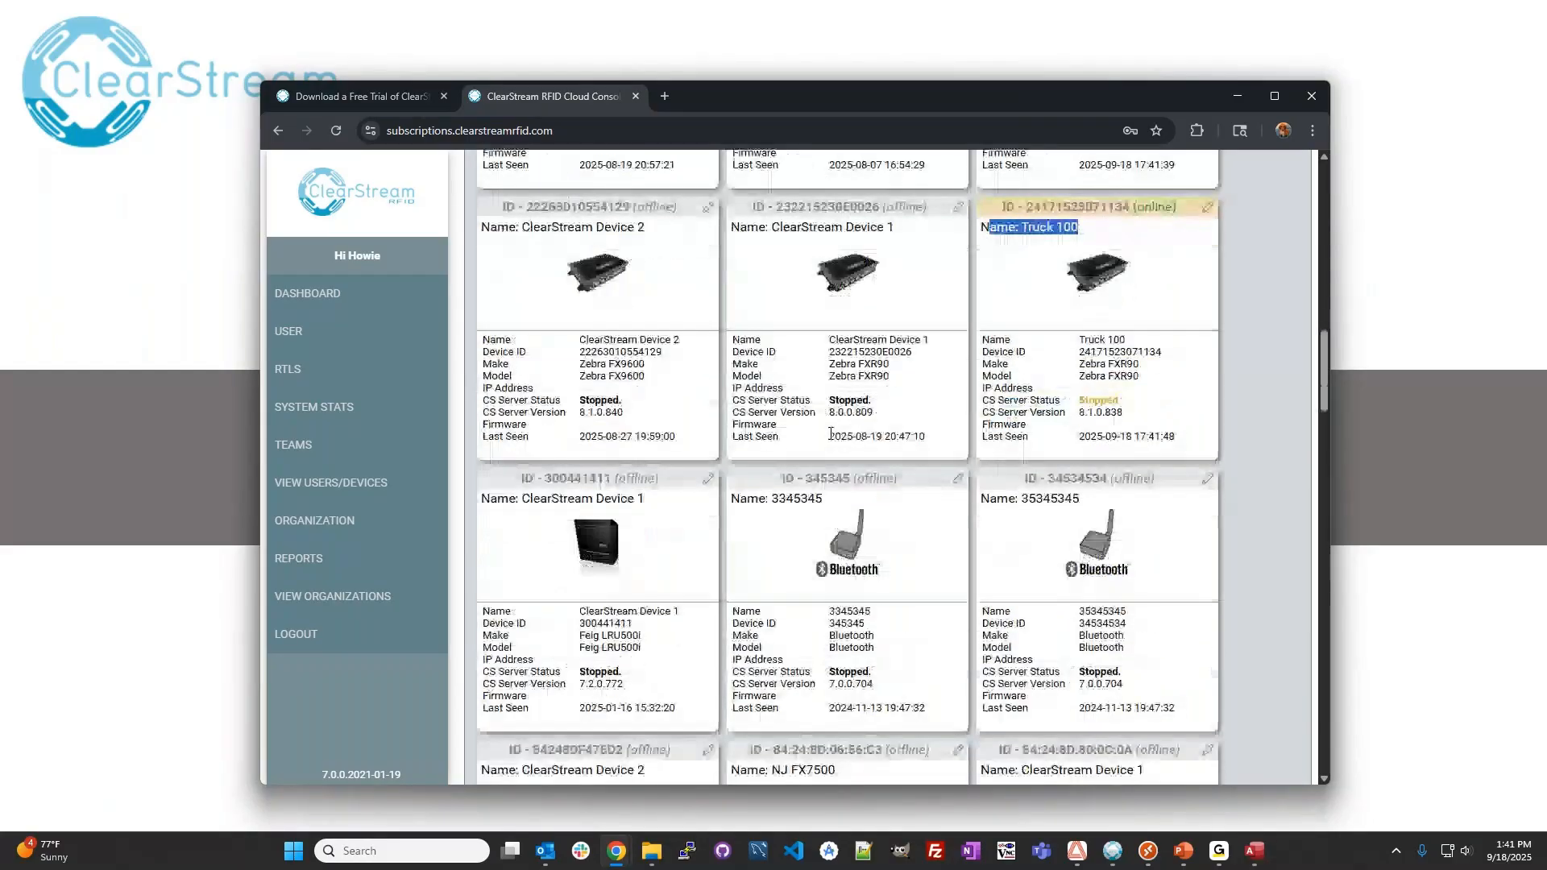
scroll(834, 444, "down", 6)
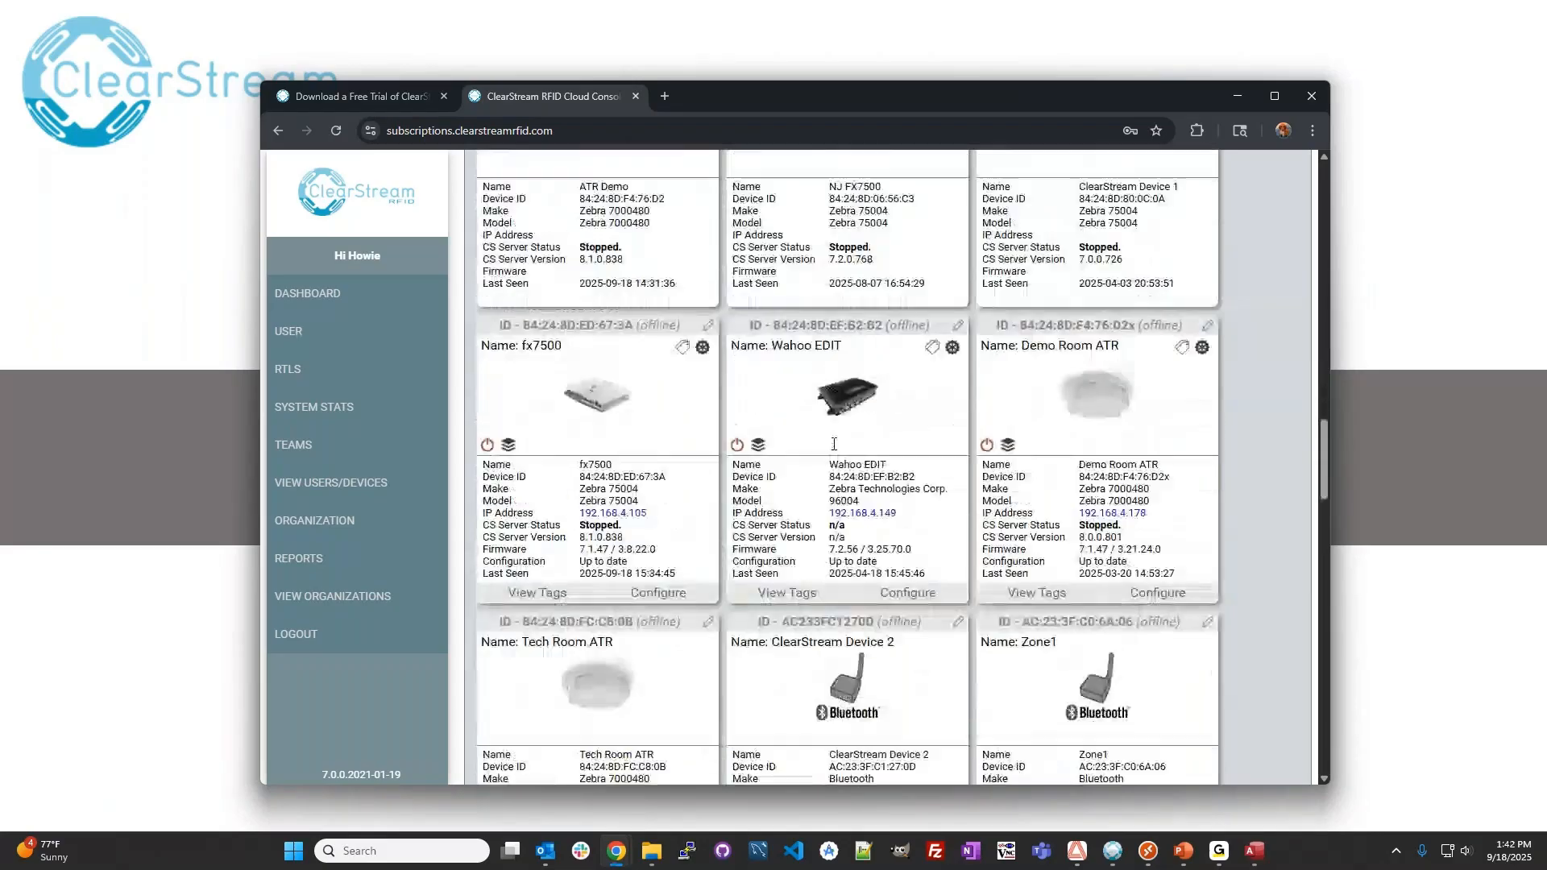
scroll(834, 444, "down", 2)
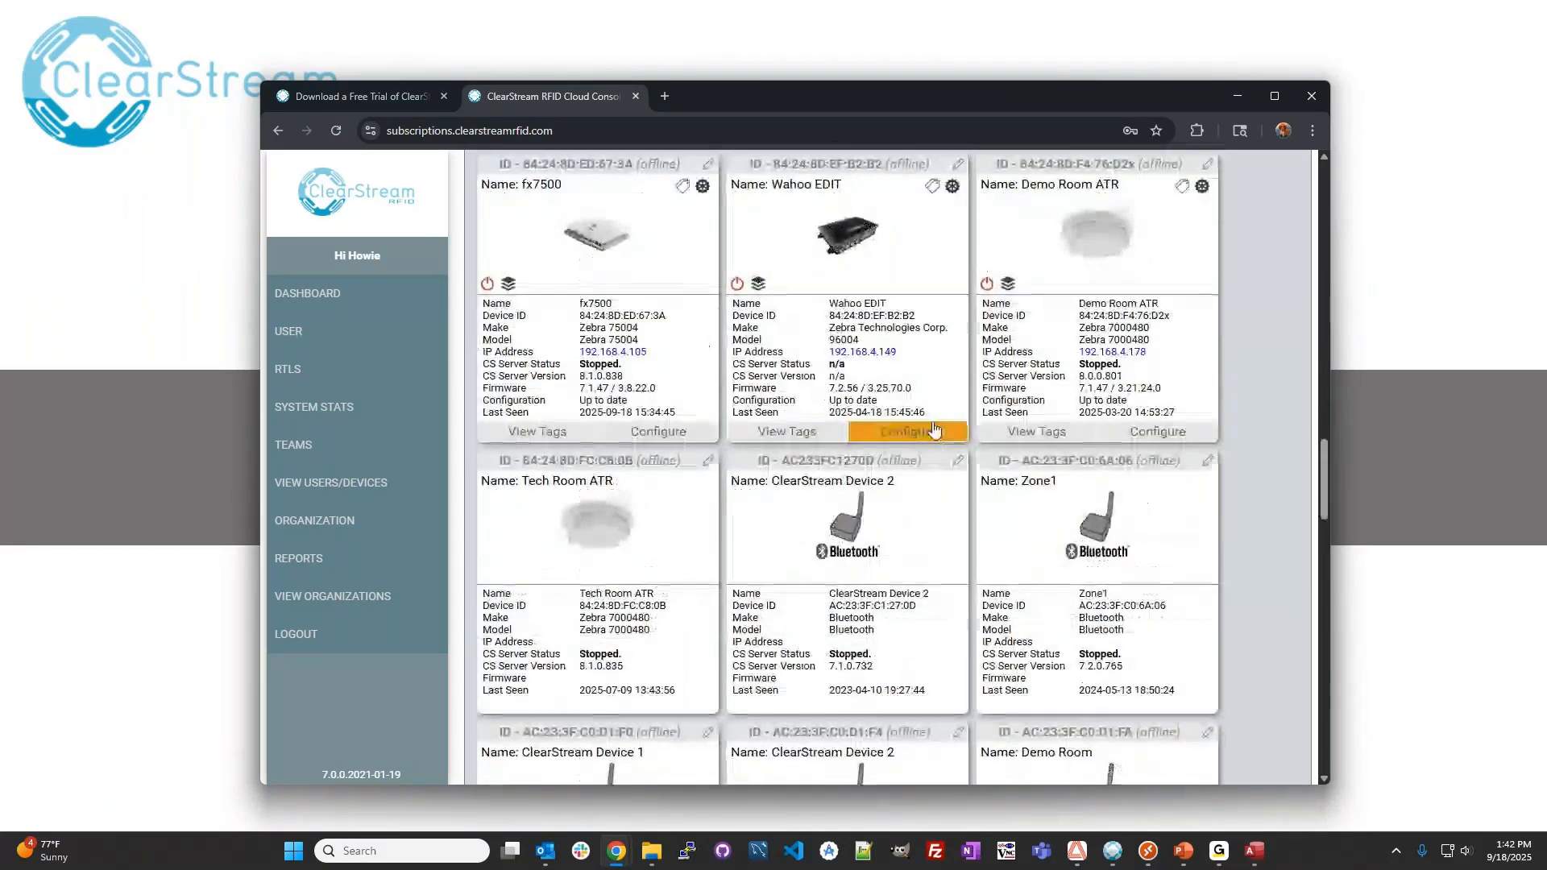
scroll(657, 518, "up", 1)
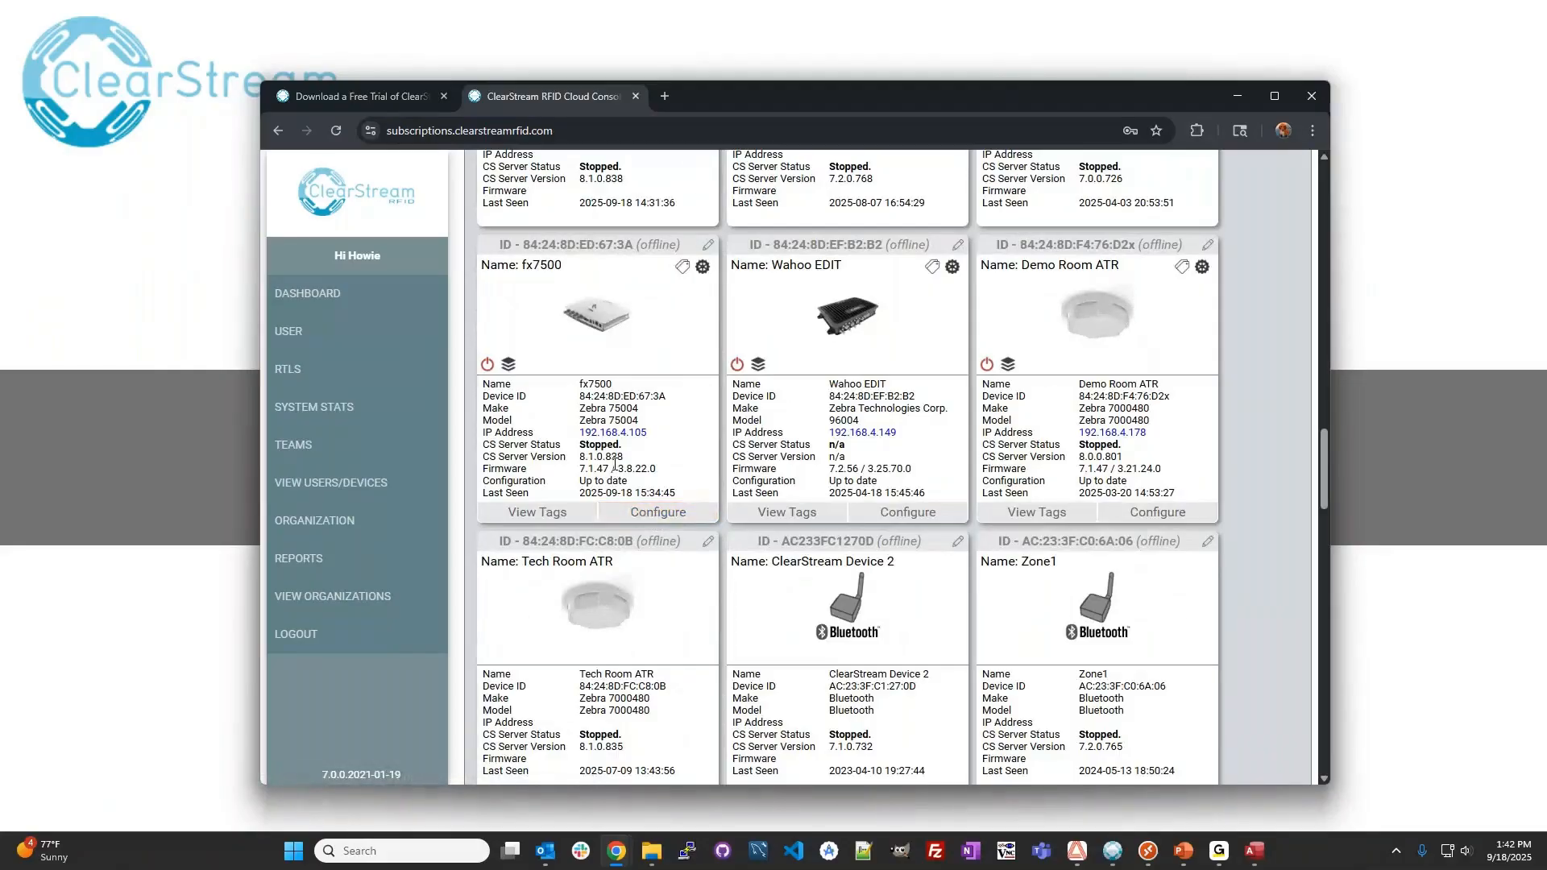
Open the fx7500 reader's cloud configuration, review its scan mode, tag event and antenna settings, and minimize the browser.
left_click(669, 523)
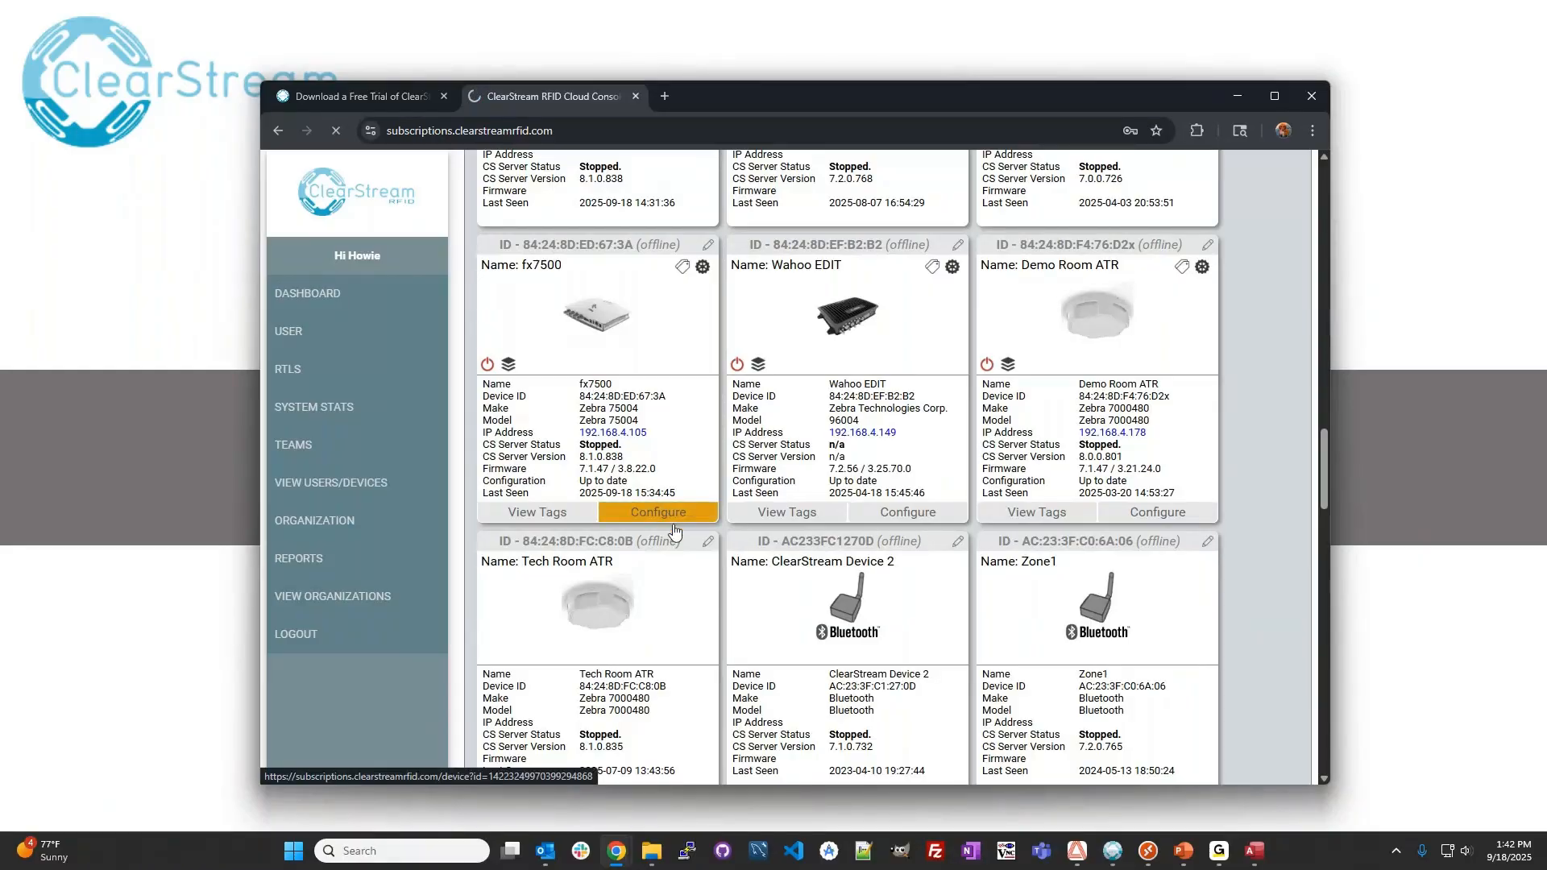
left_click_drag(1325, 229, 1311, 368)
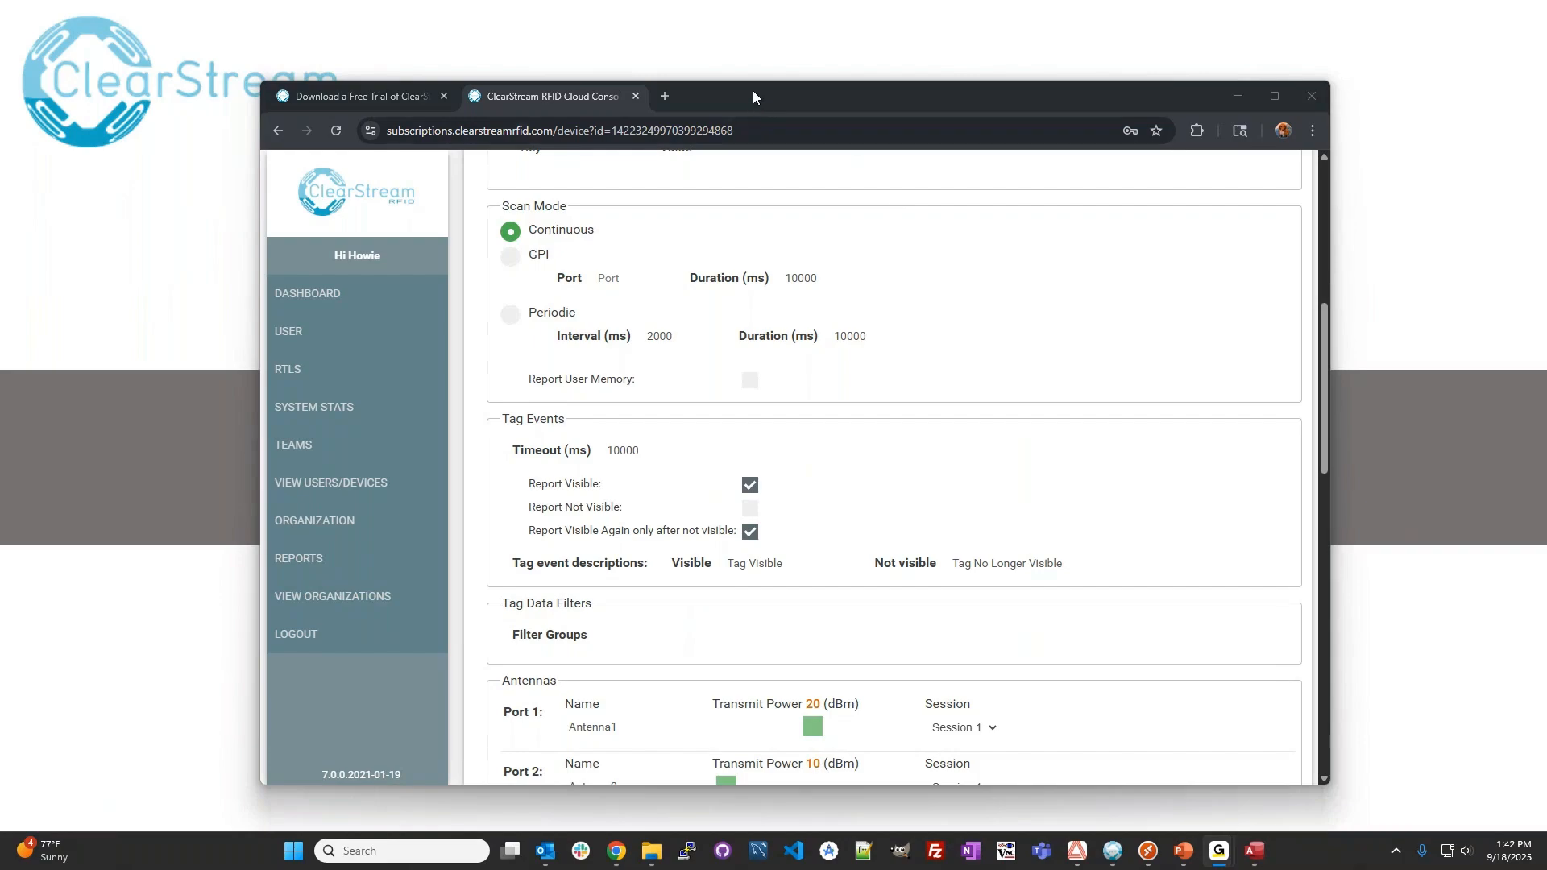
left_click(1241, 97)
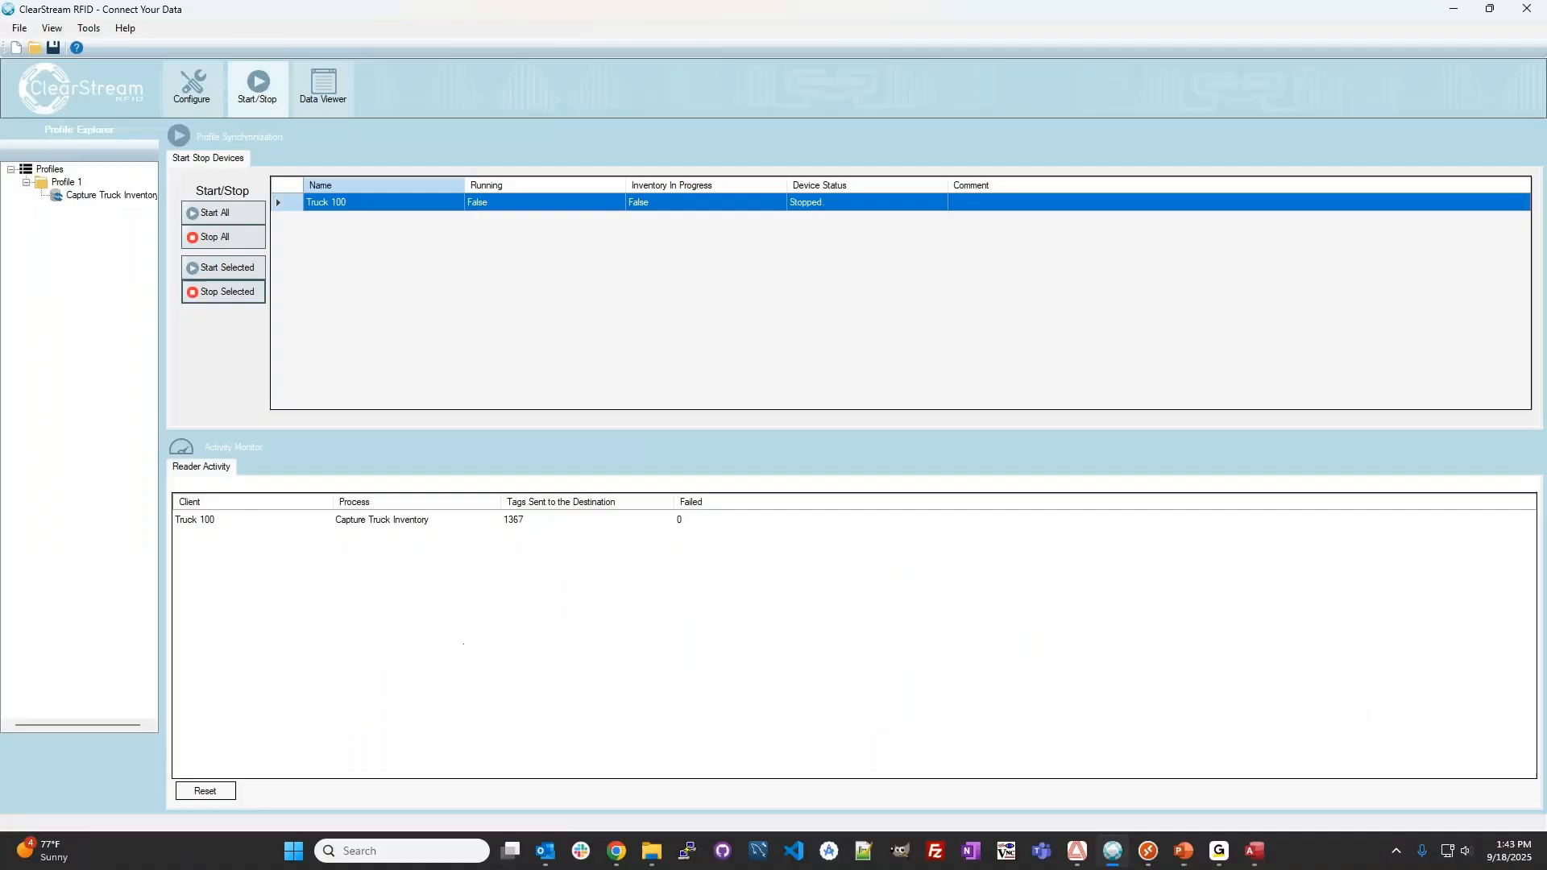
Add a custom tag event named Transition IN to the tag settings of the Truck 100 device.
left_click(190, 103)
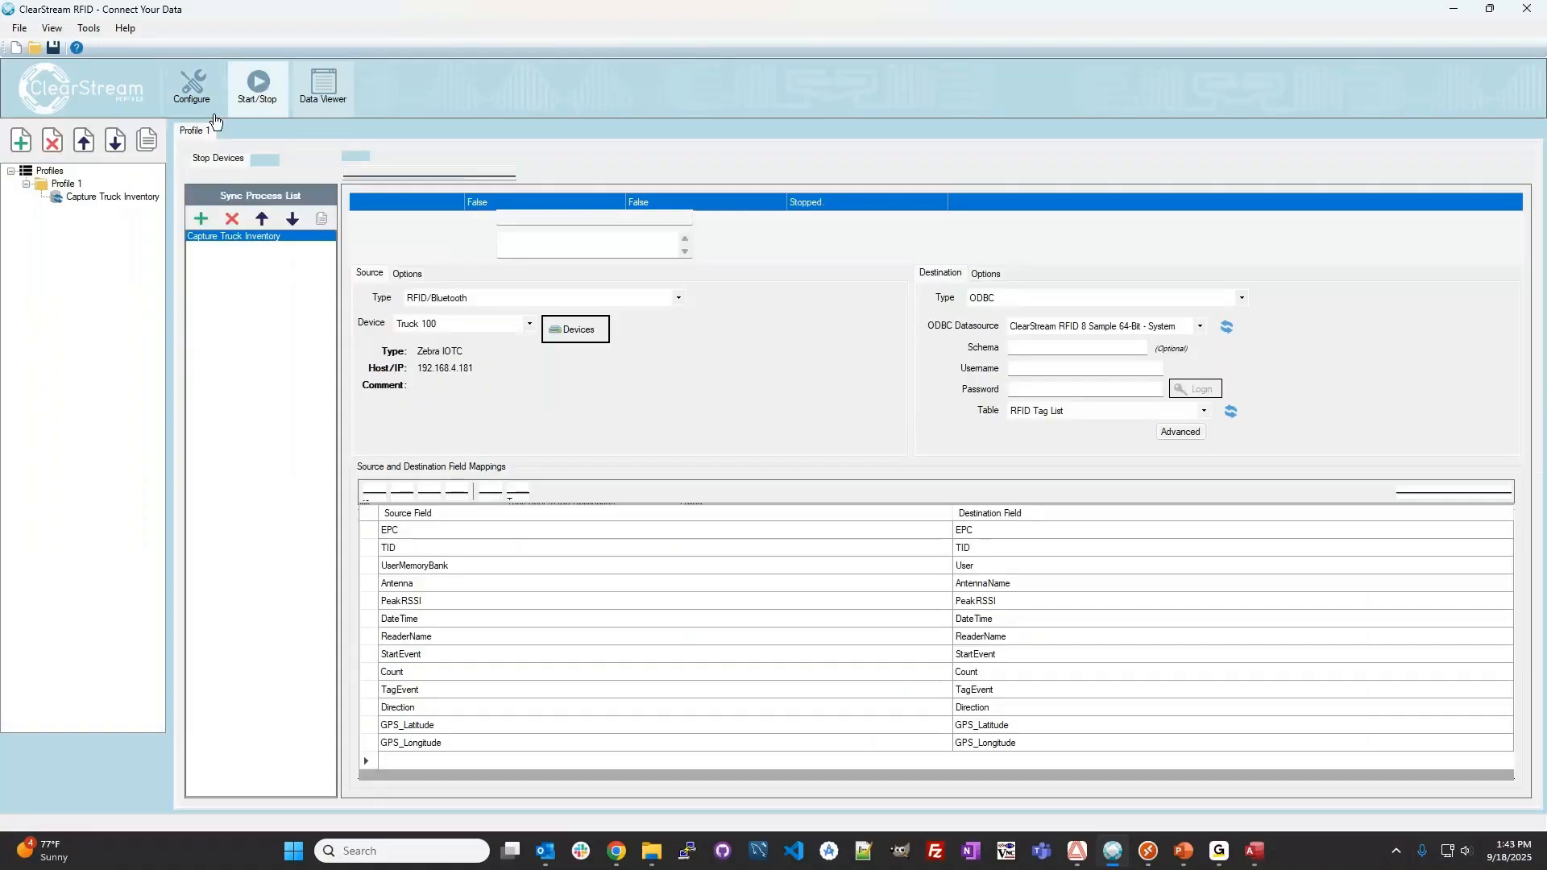
left_click(575, 322)
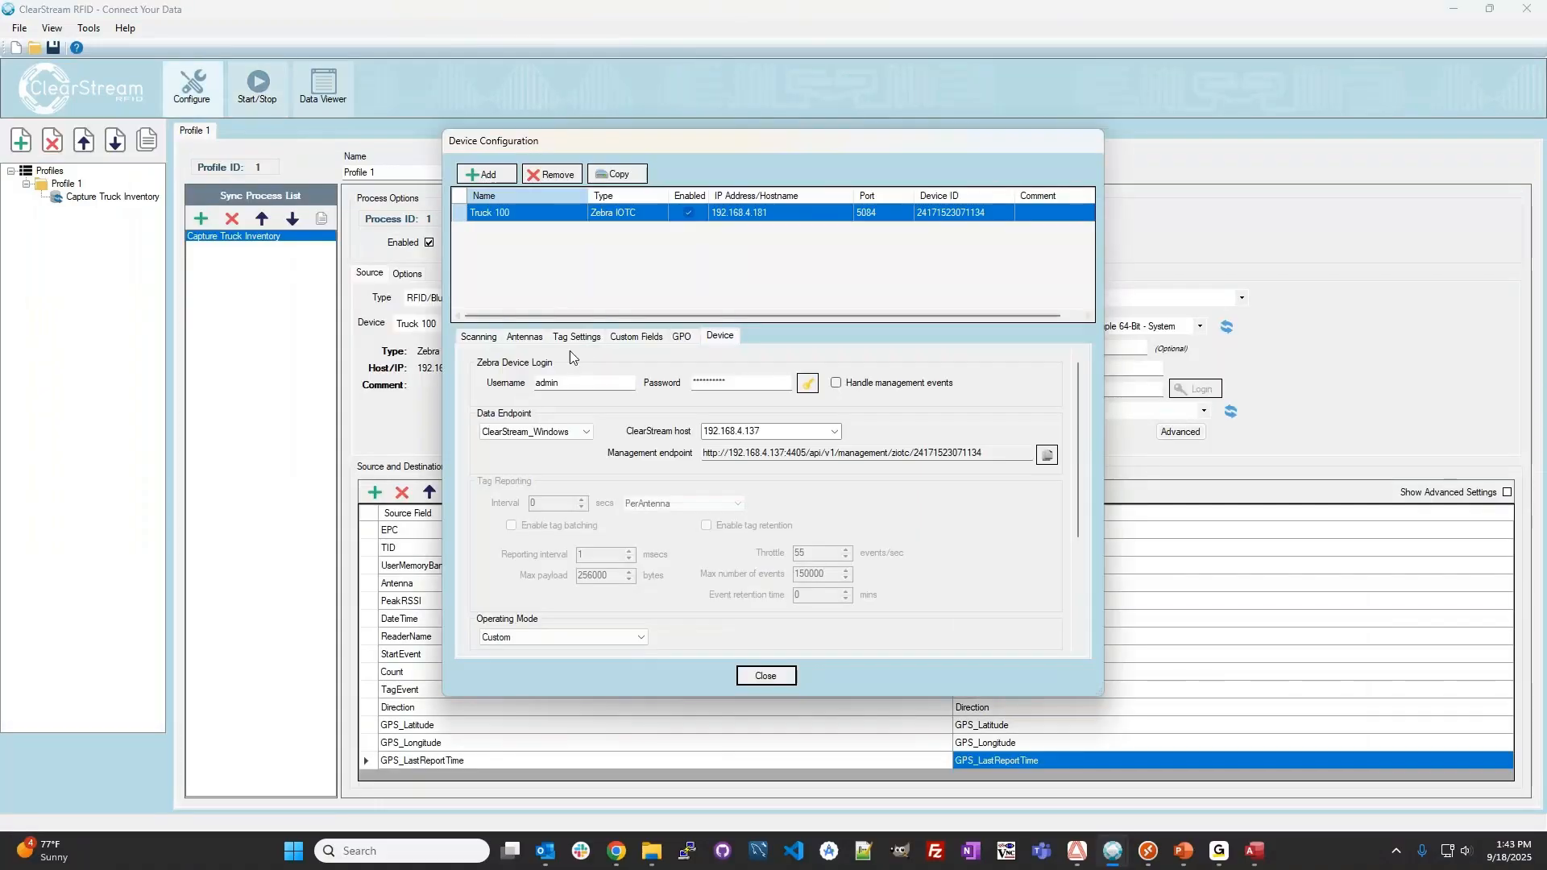
left_click(593, 338)
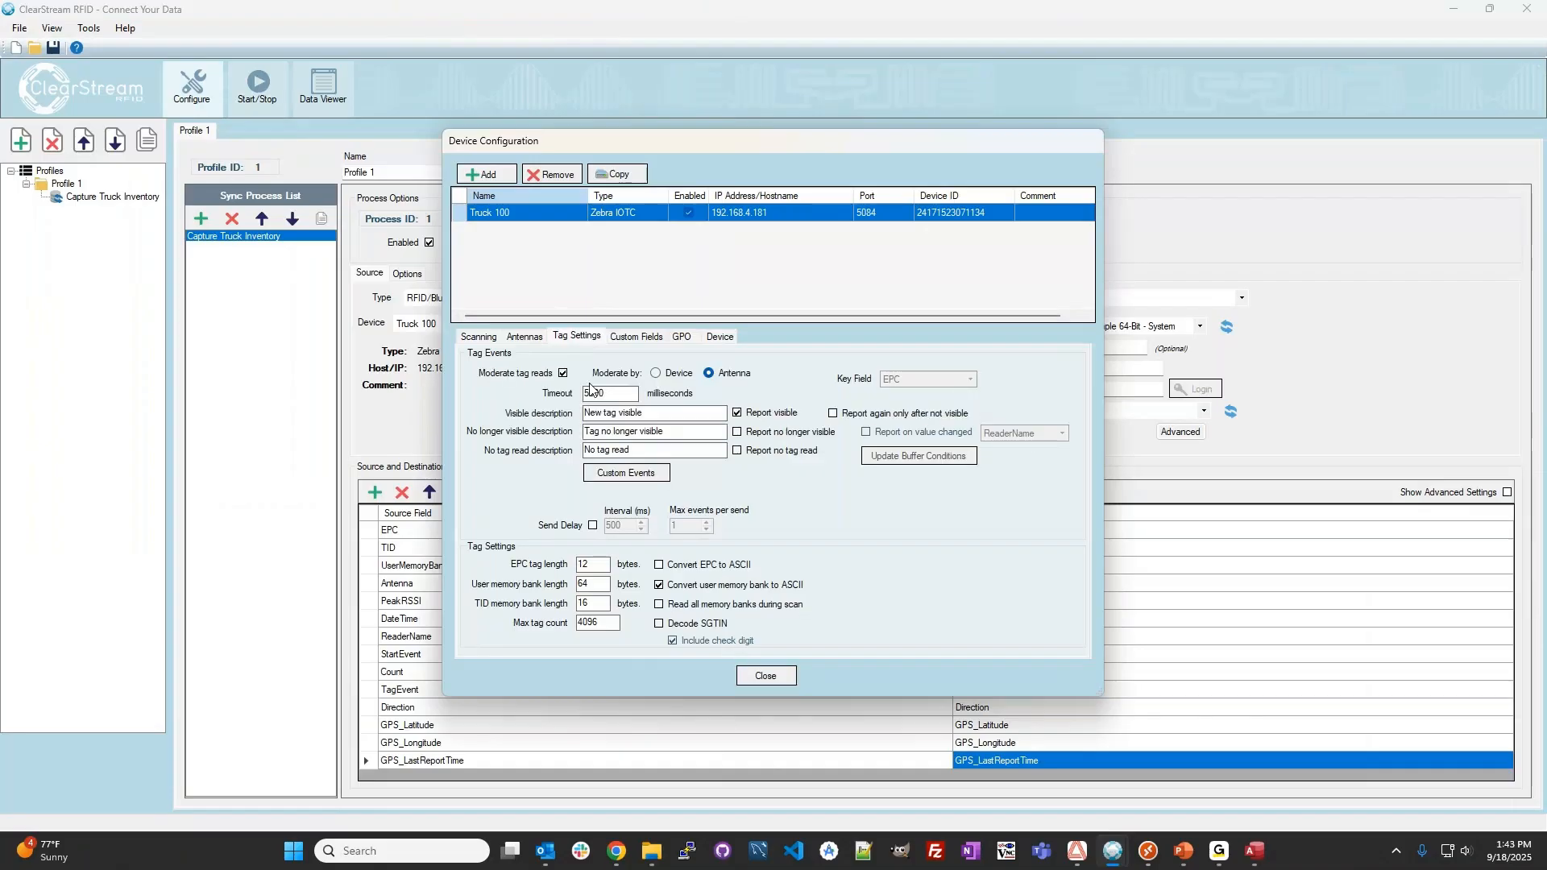
left_click(635, 475)
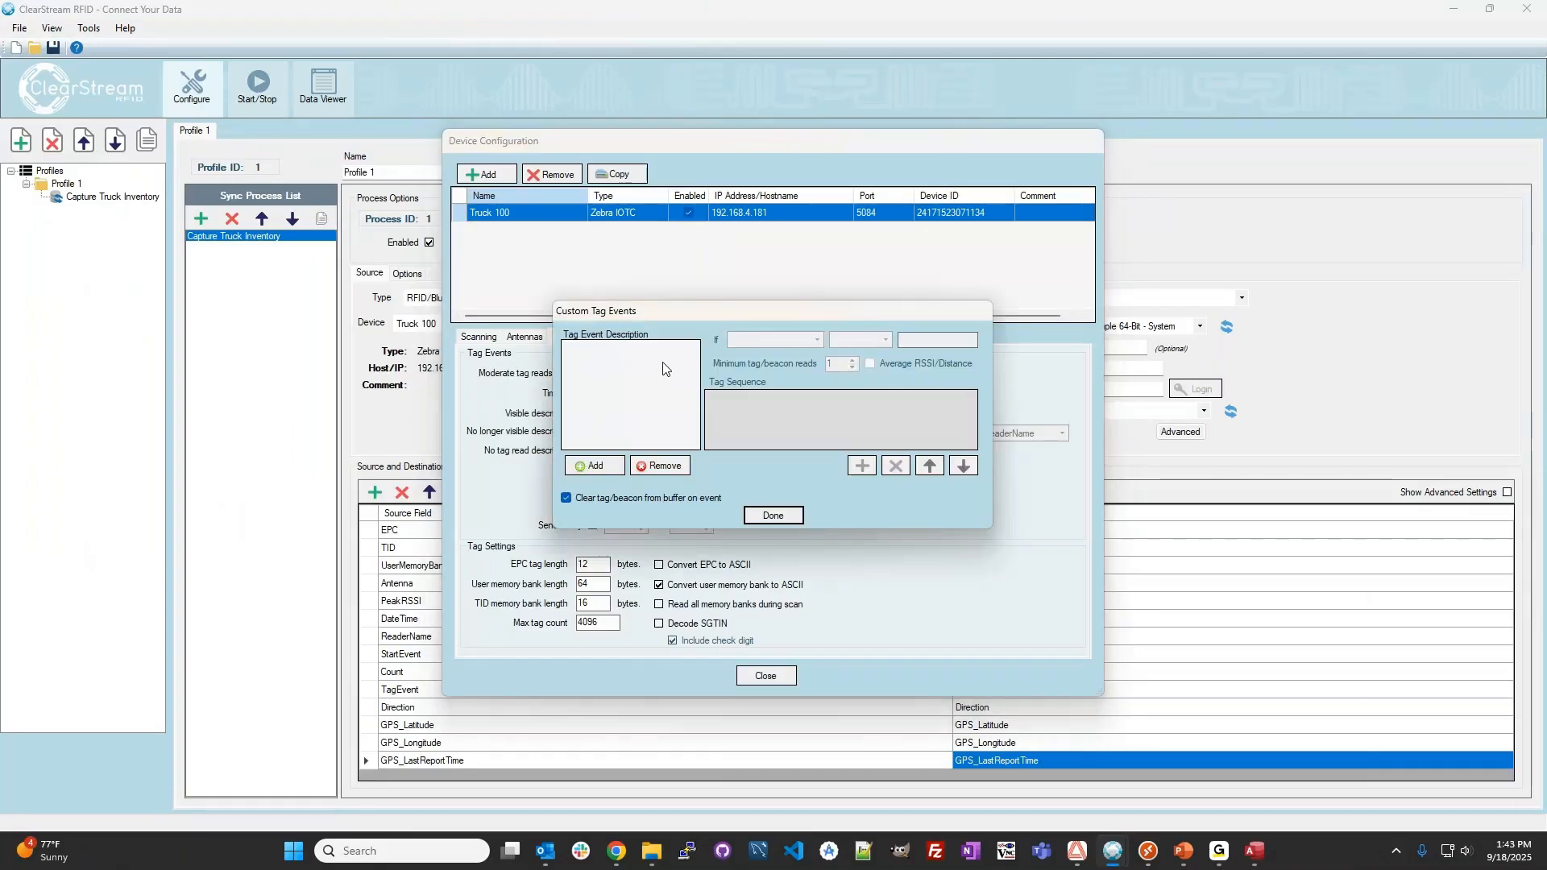
left_click(594, 466)
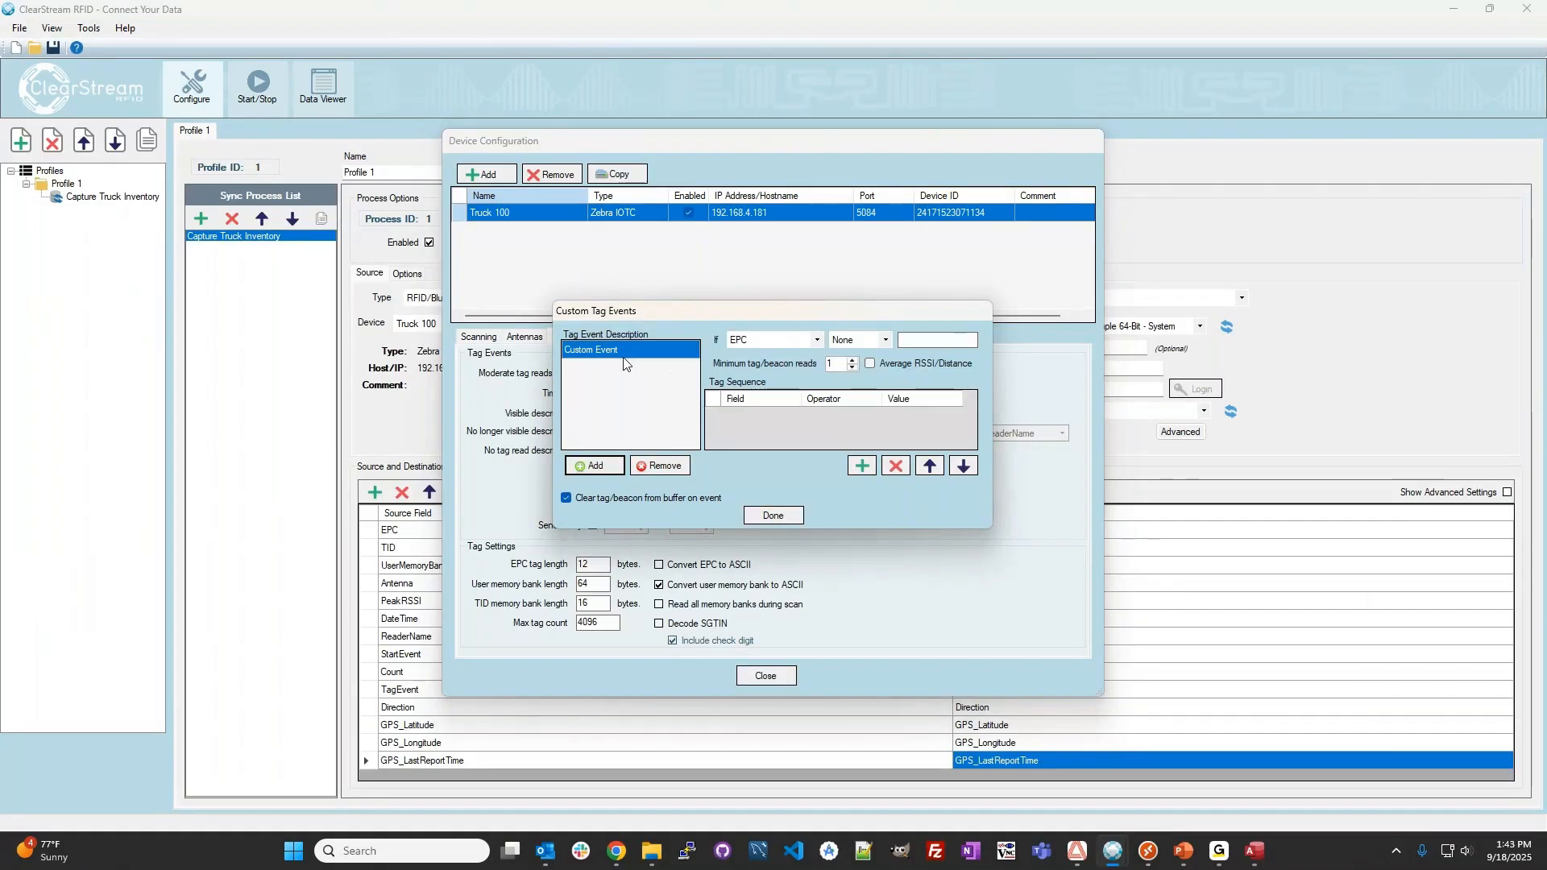
left_click(569, 349)
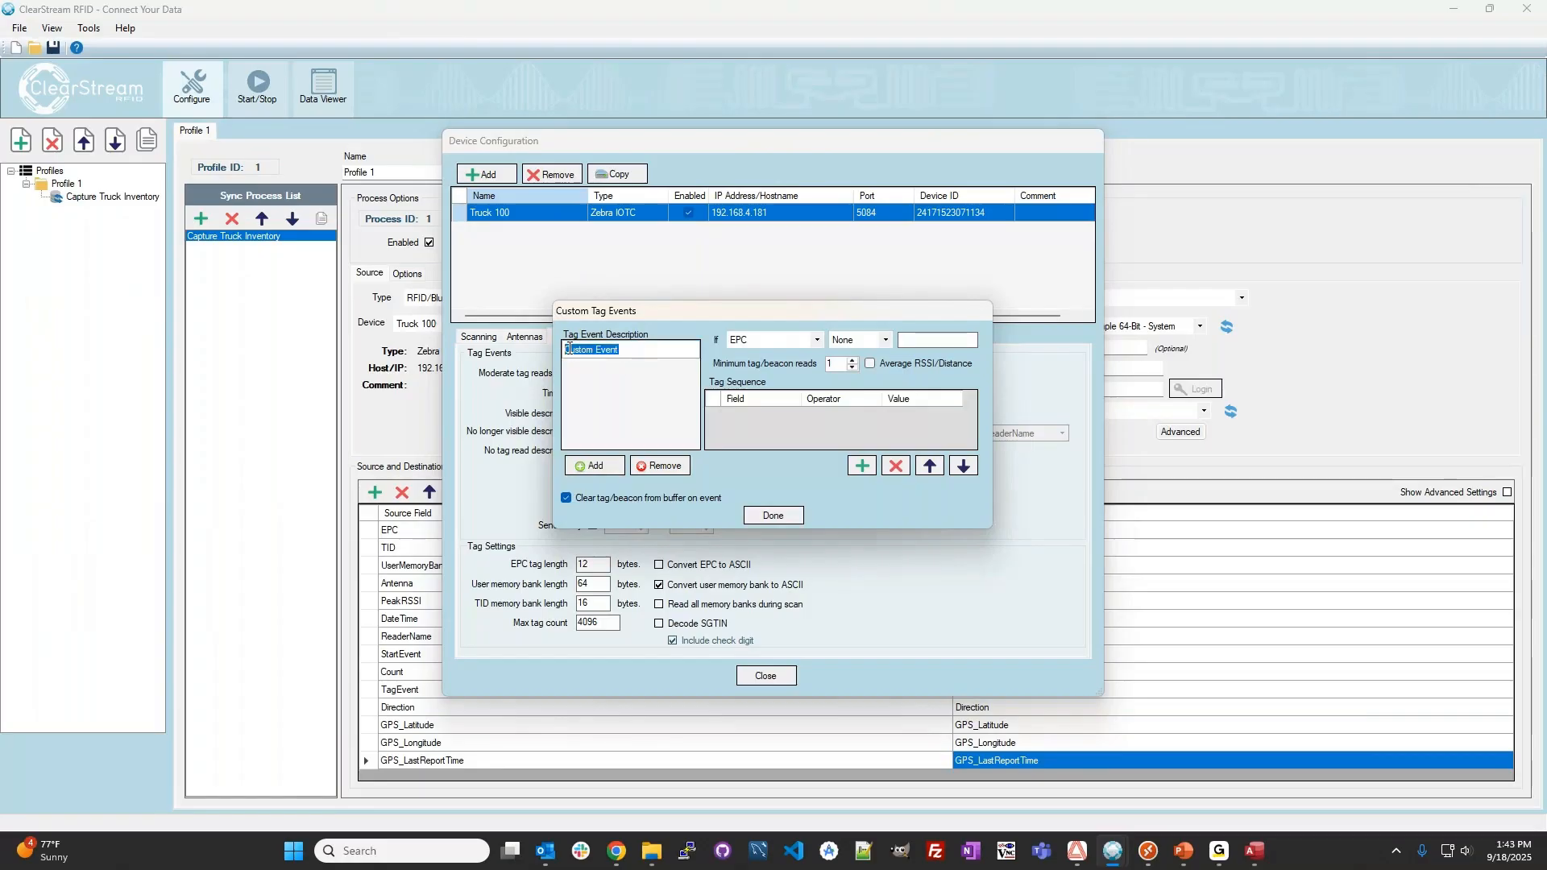
type("Transition I")
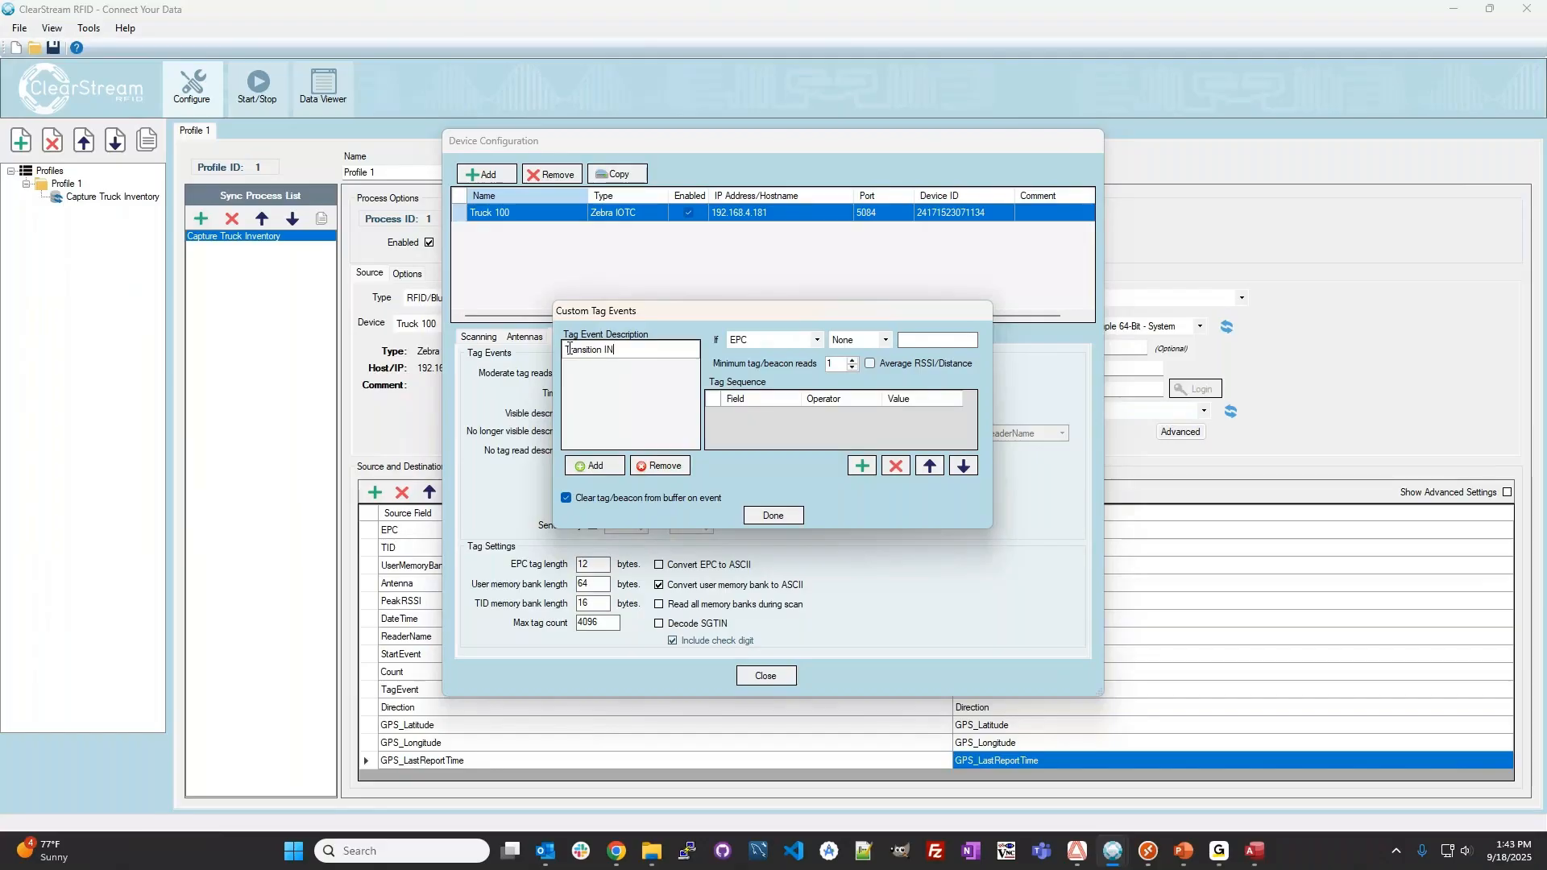
type("N")
Define the Transition IN tag sequence as Antenna Equals OUT followed by Antenna Equals IN.
left_click(862, 465)
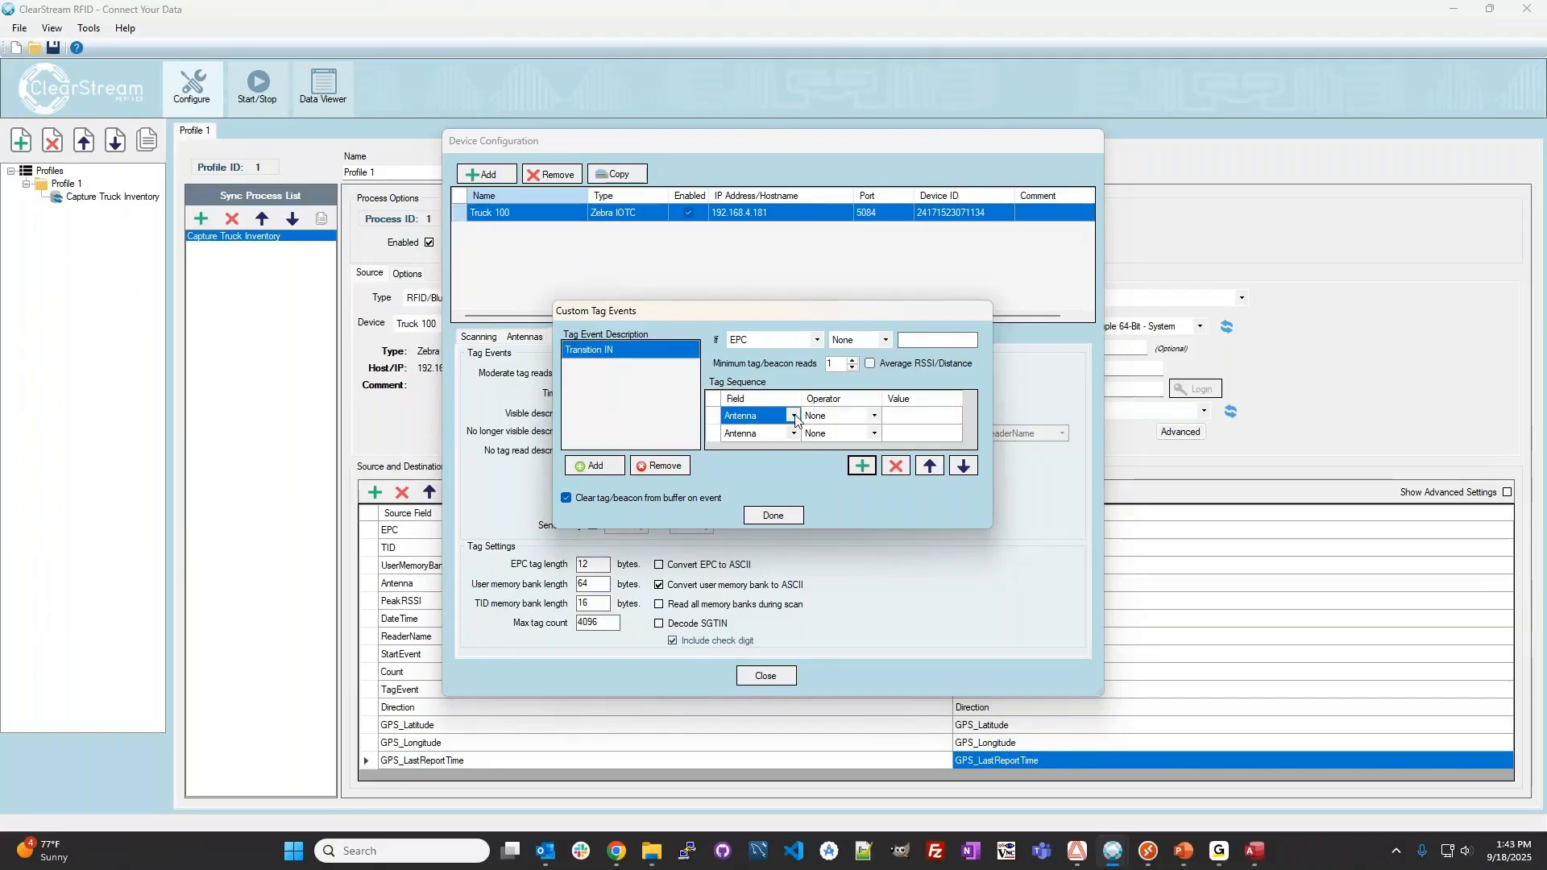
left_click(867, 417)
left_click(866, 417)
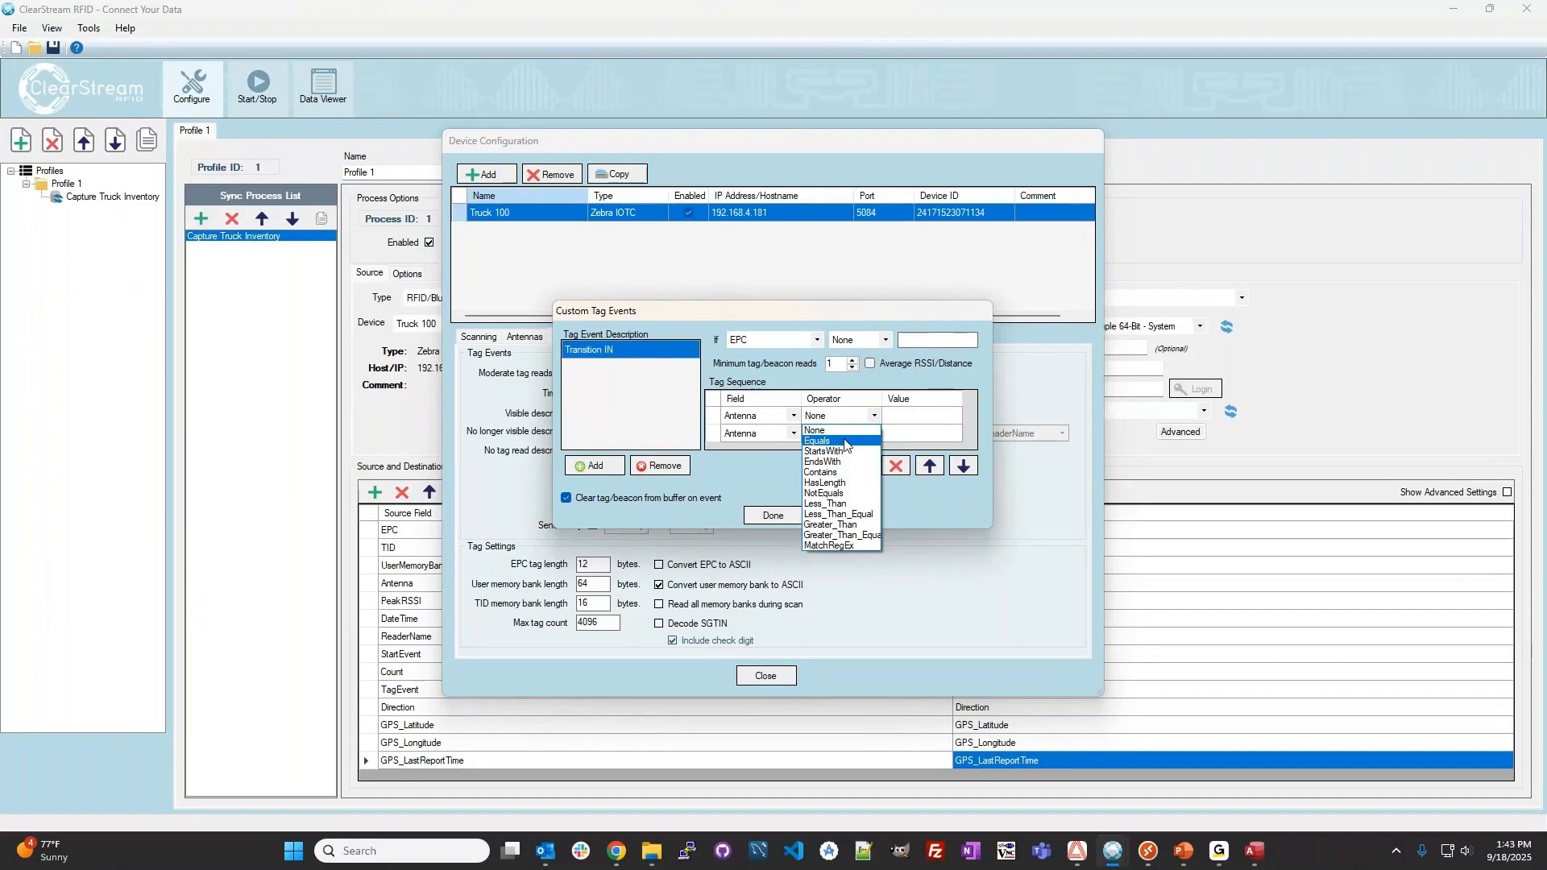
left_click(845, 441)
left_click(890, 416)
type("0")
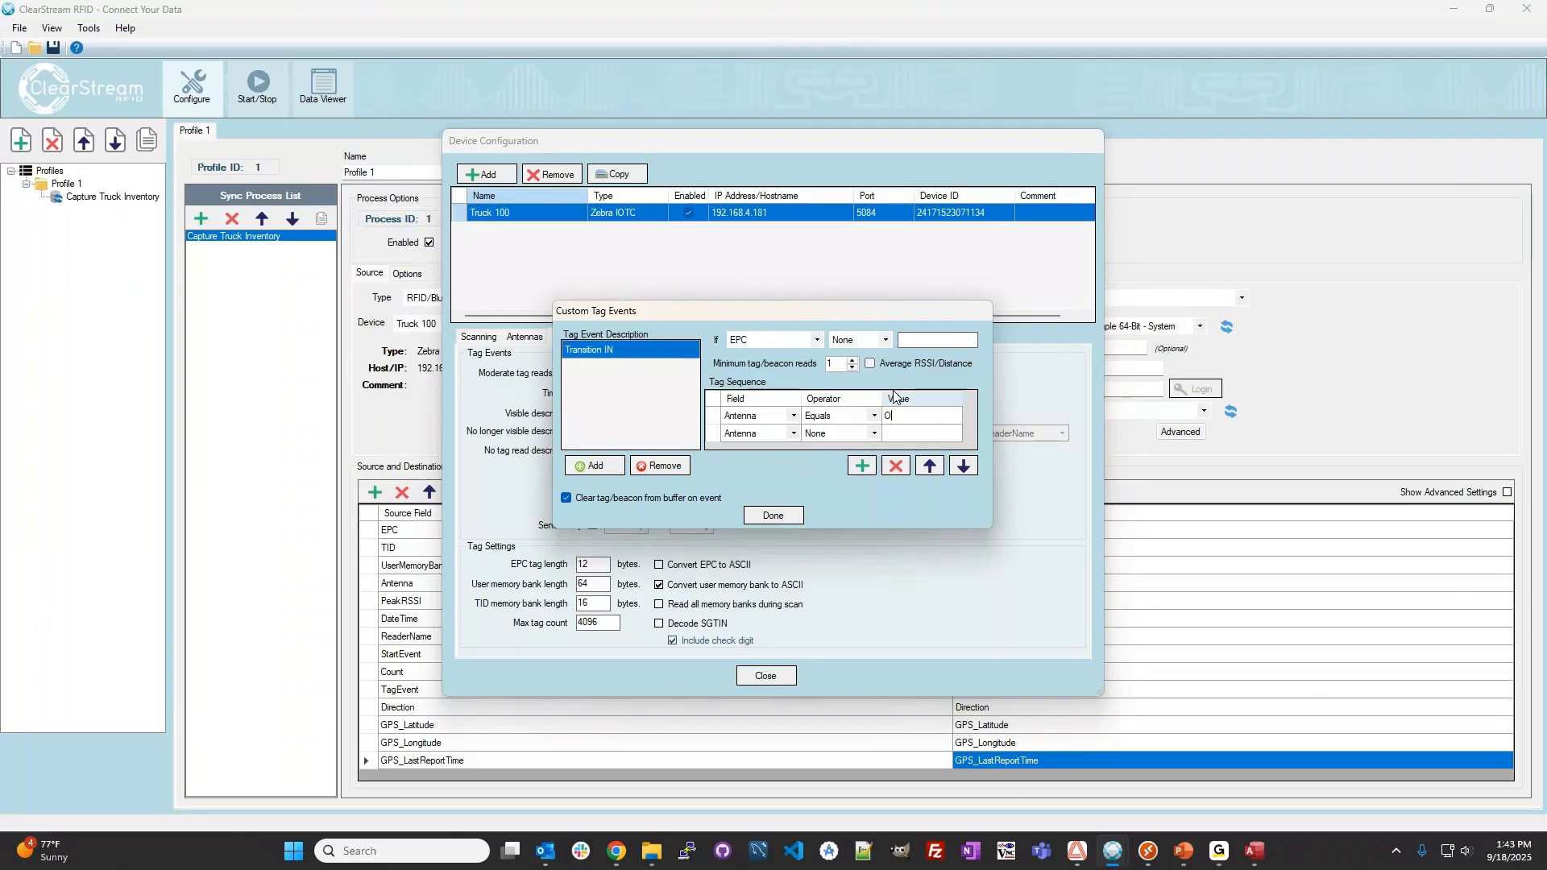
left_click(899, 434)
left_click(900, 438)
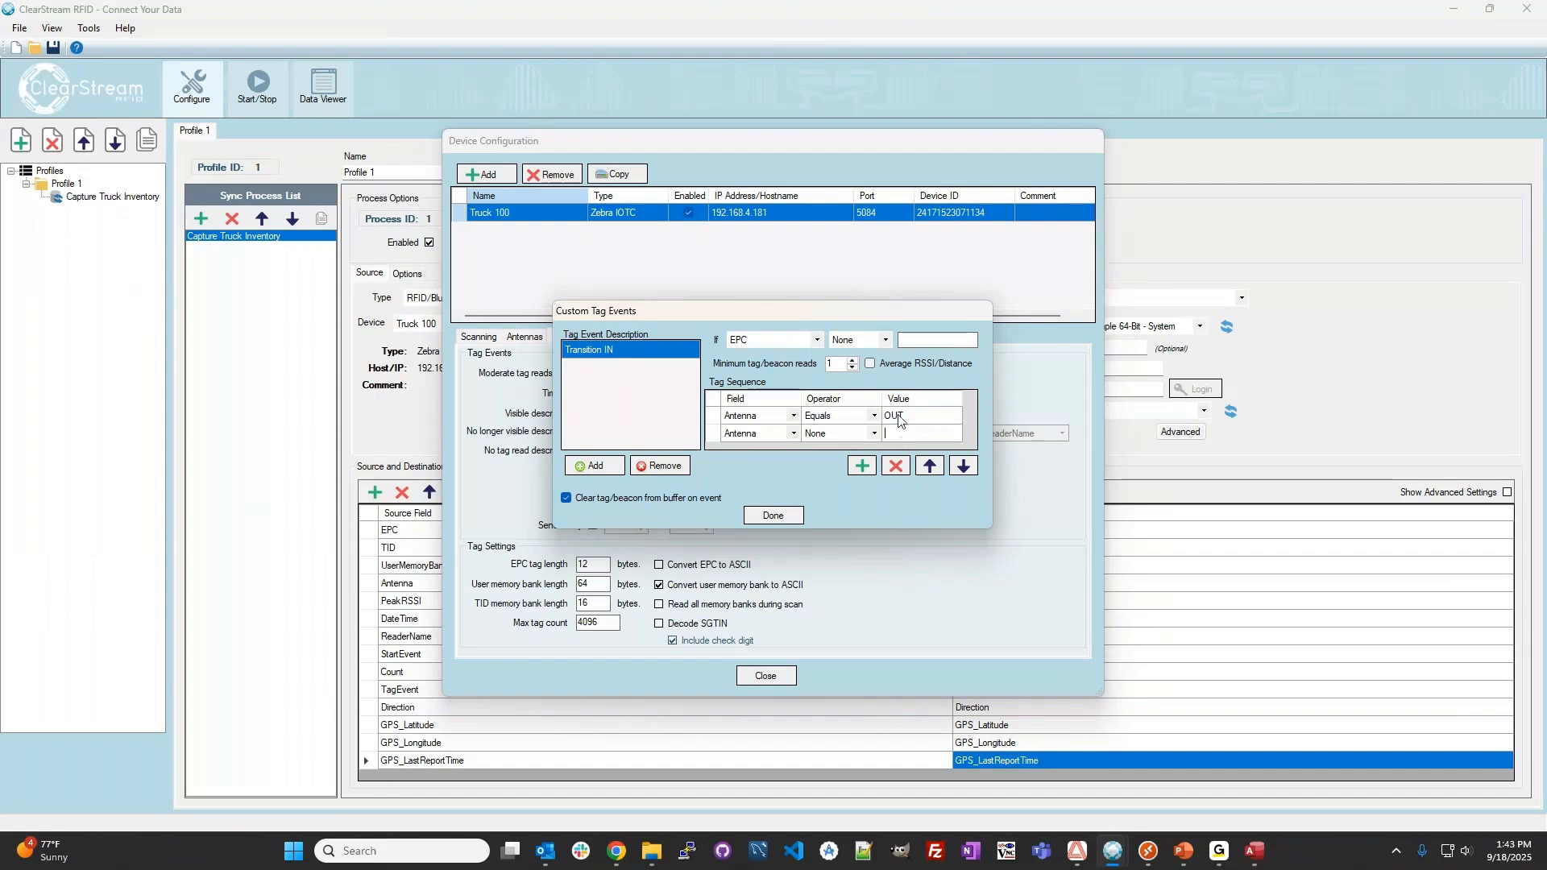
type("IN")
left_click(874, 434)
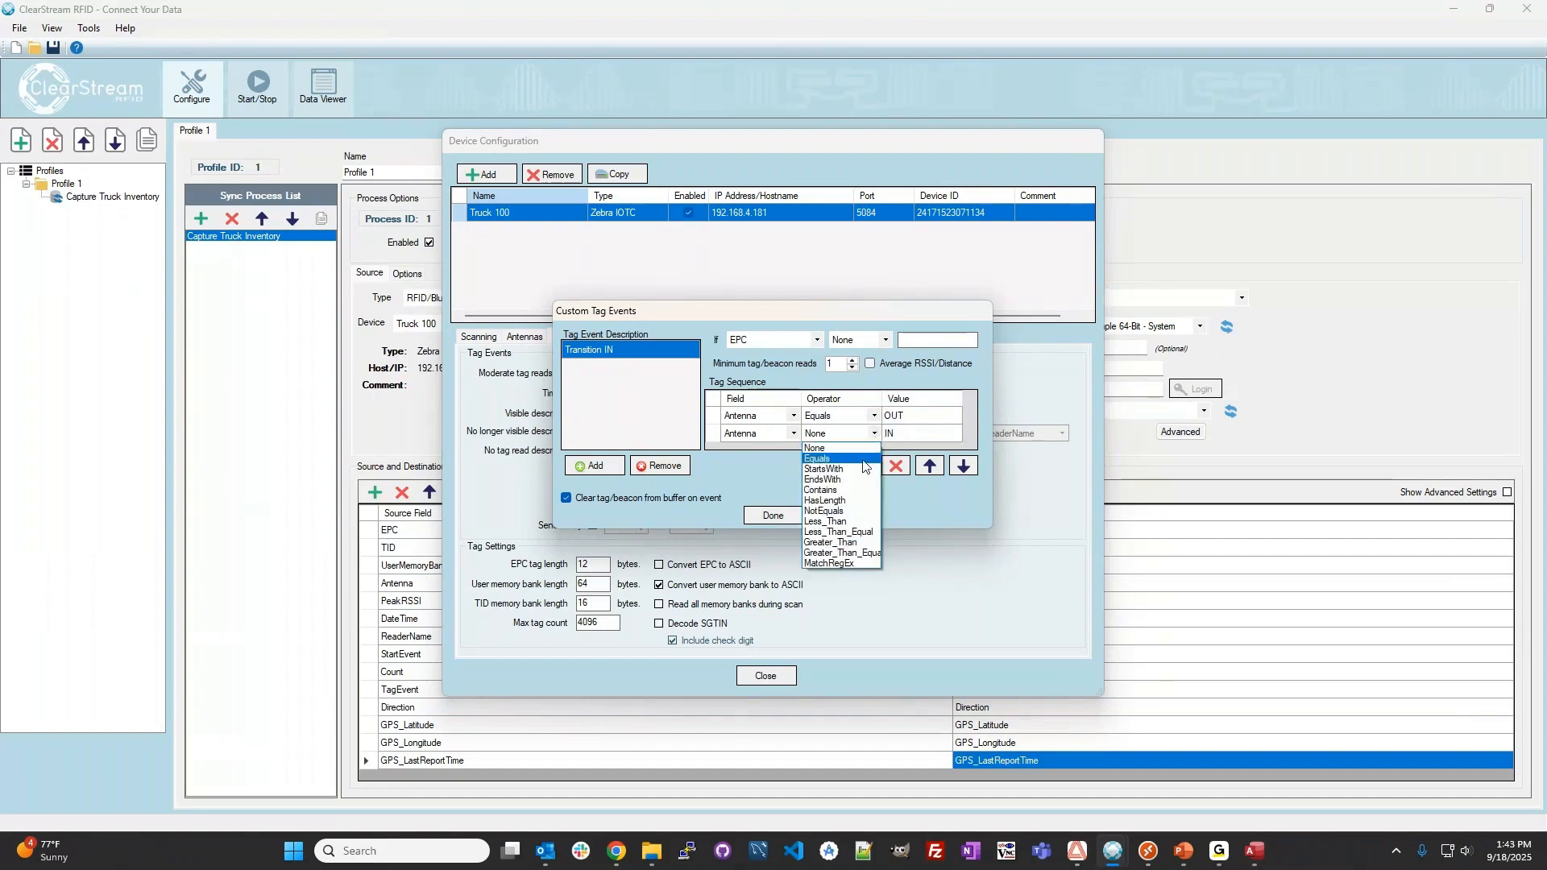
left_click(822, 458)
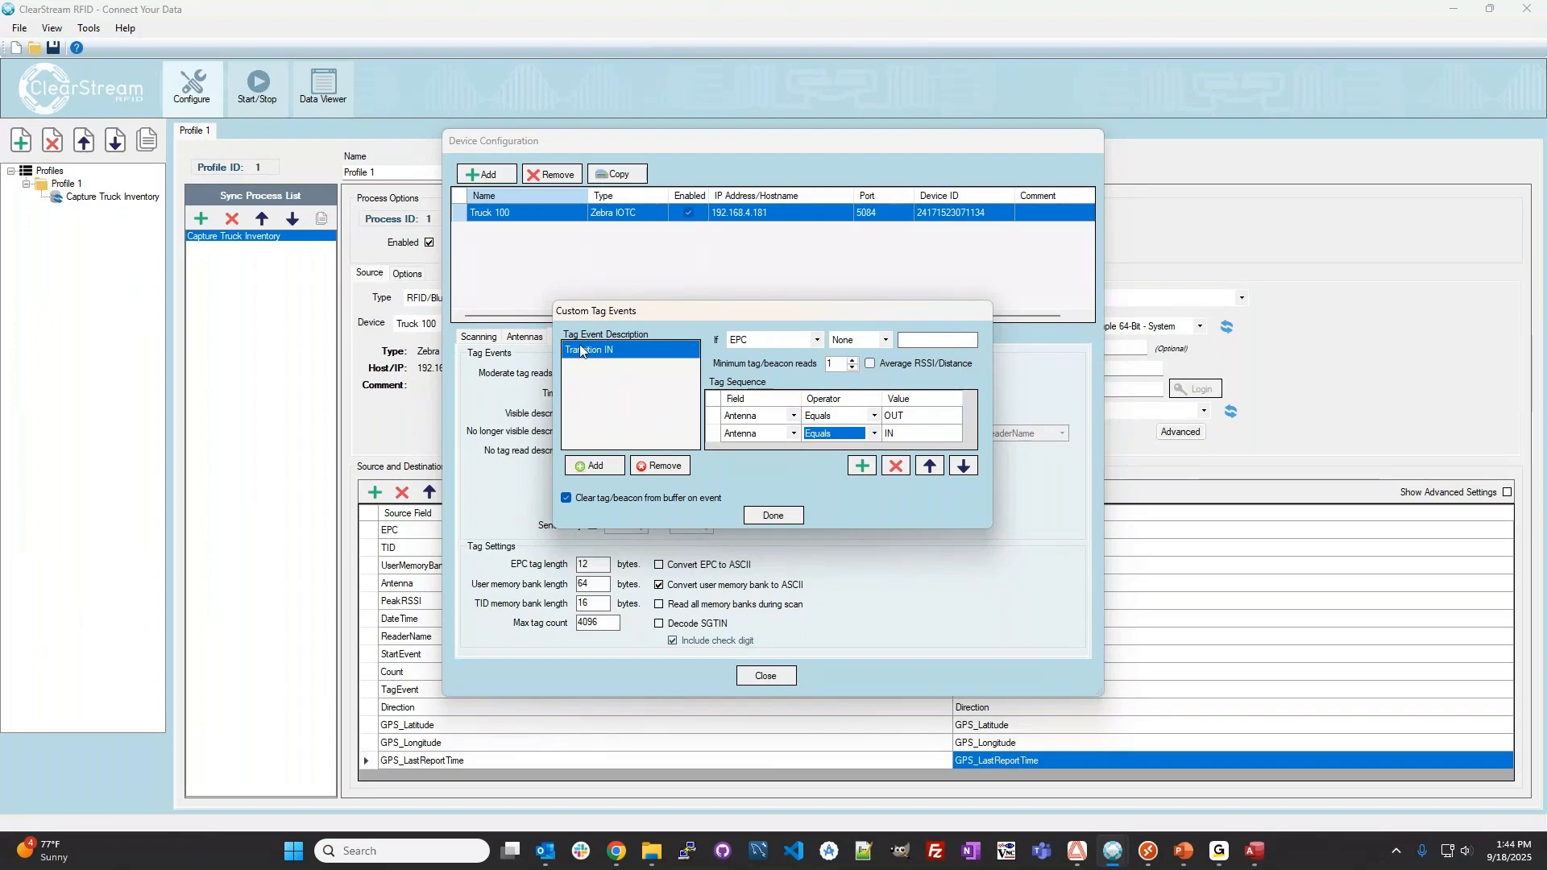
Remove the Transition IN custom event and finish editing the custom tag events.
left_click(655, 465)
left_click(780, 517)
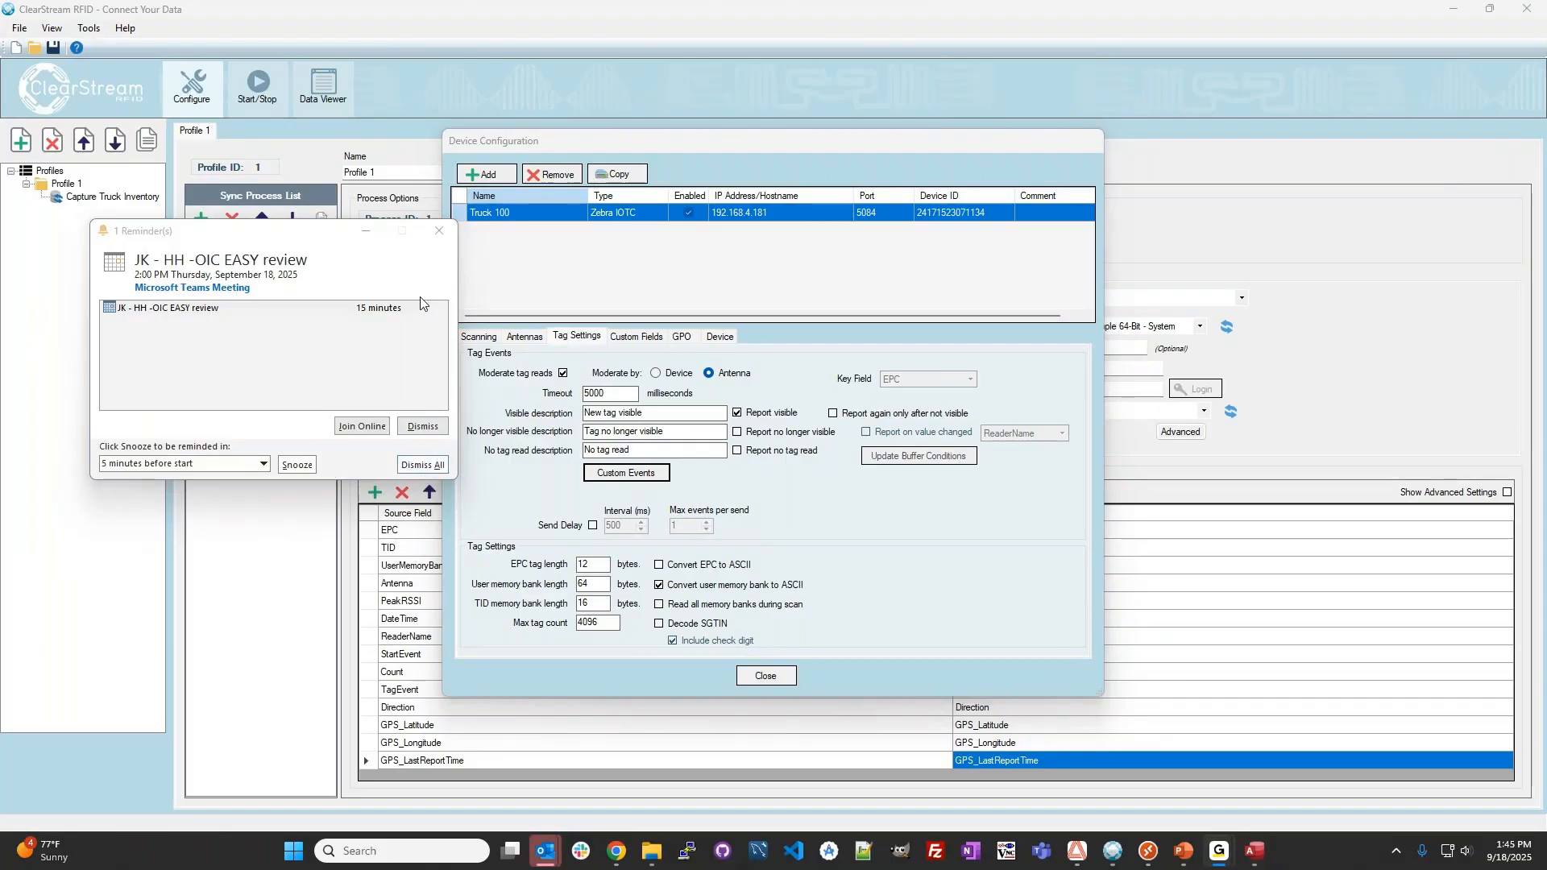
Remove the Truck 100 device, add a new Zebra IOTC device and show its device settings.
left_click(559, 181)
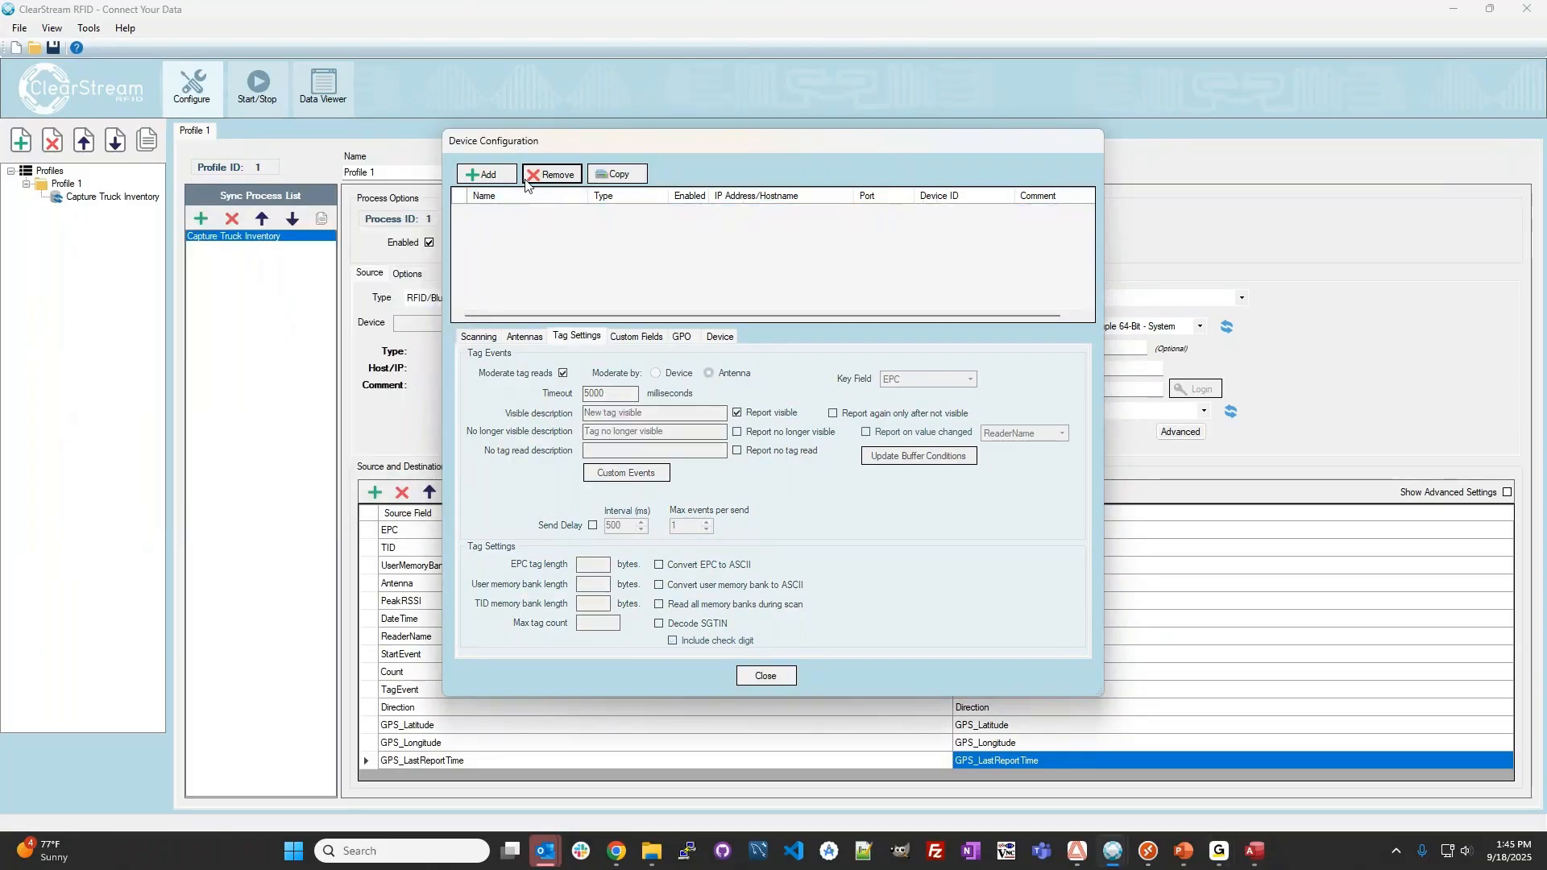
left_click(497, 179)
left_click(573, 441)
left_click(719, 336)
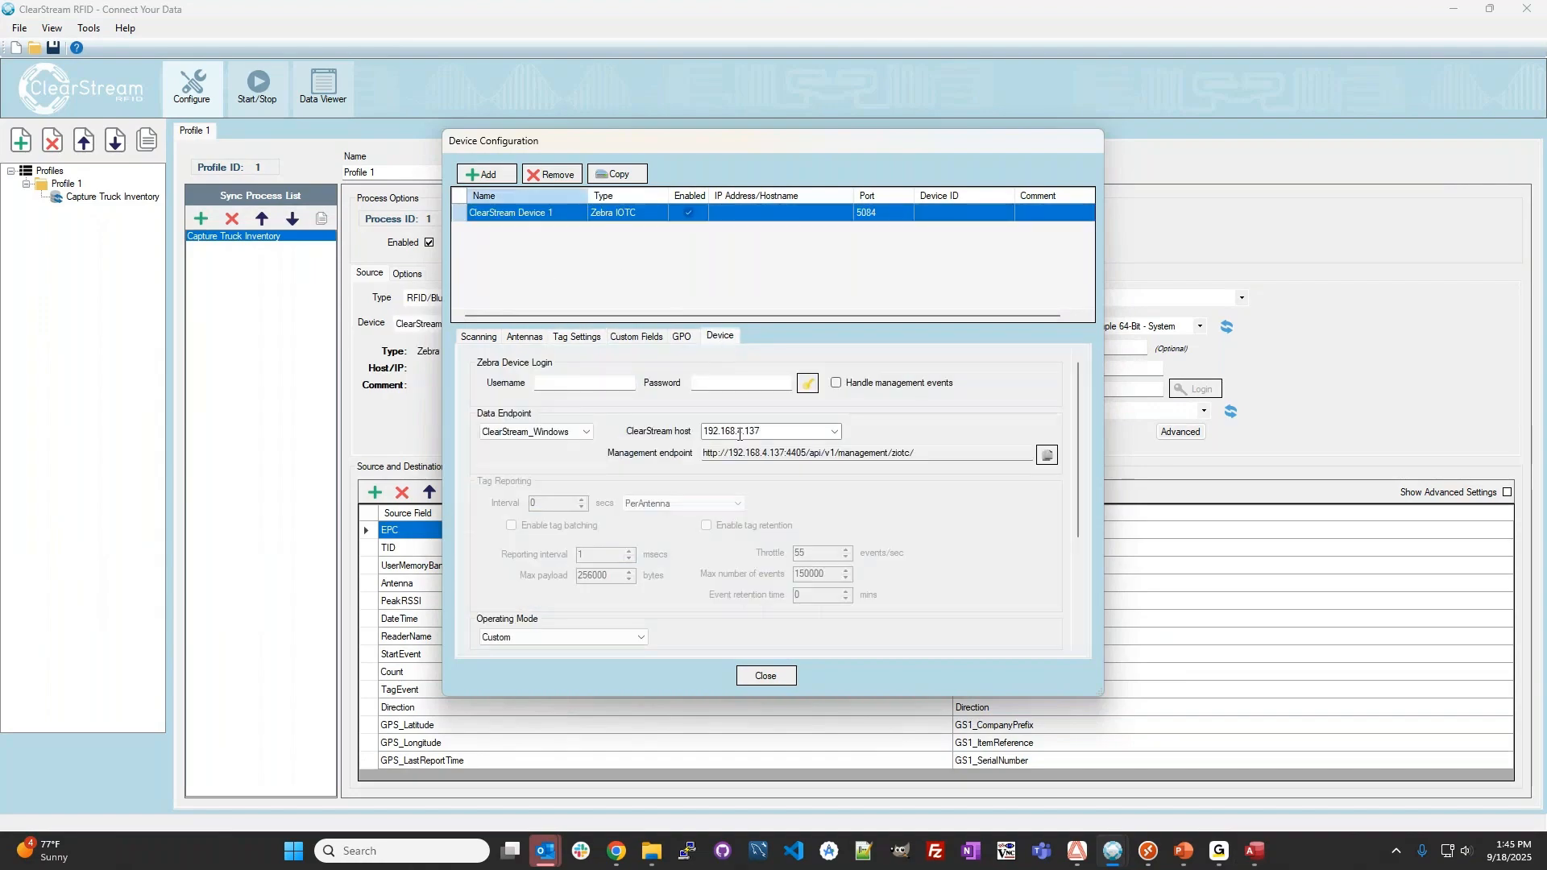
Review the new device's data endpoint options, close the device configuration and review the available destination types for Capture Truck Inventory.
left_click(568, 435)
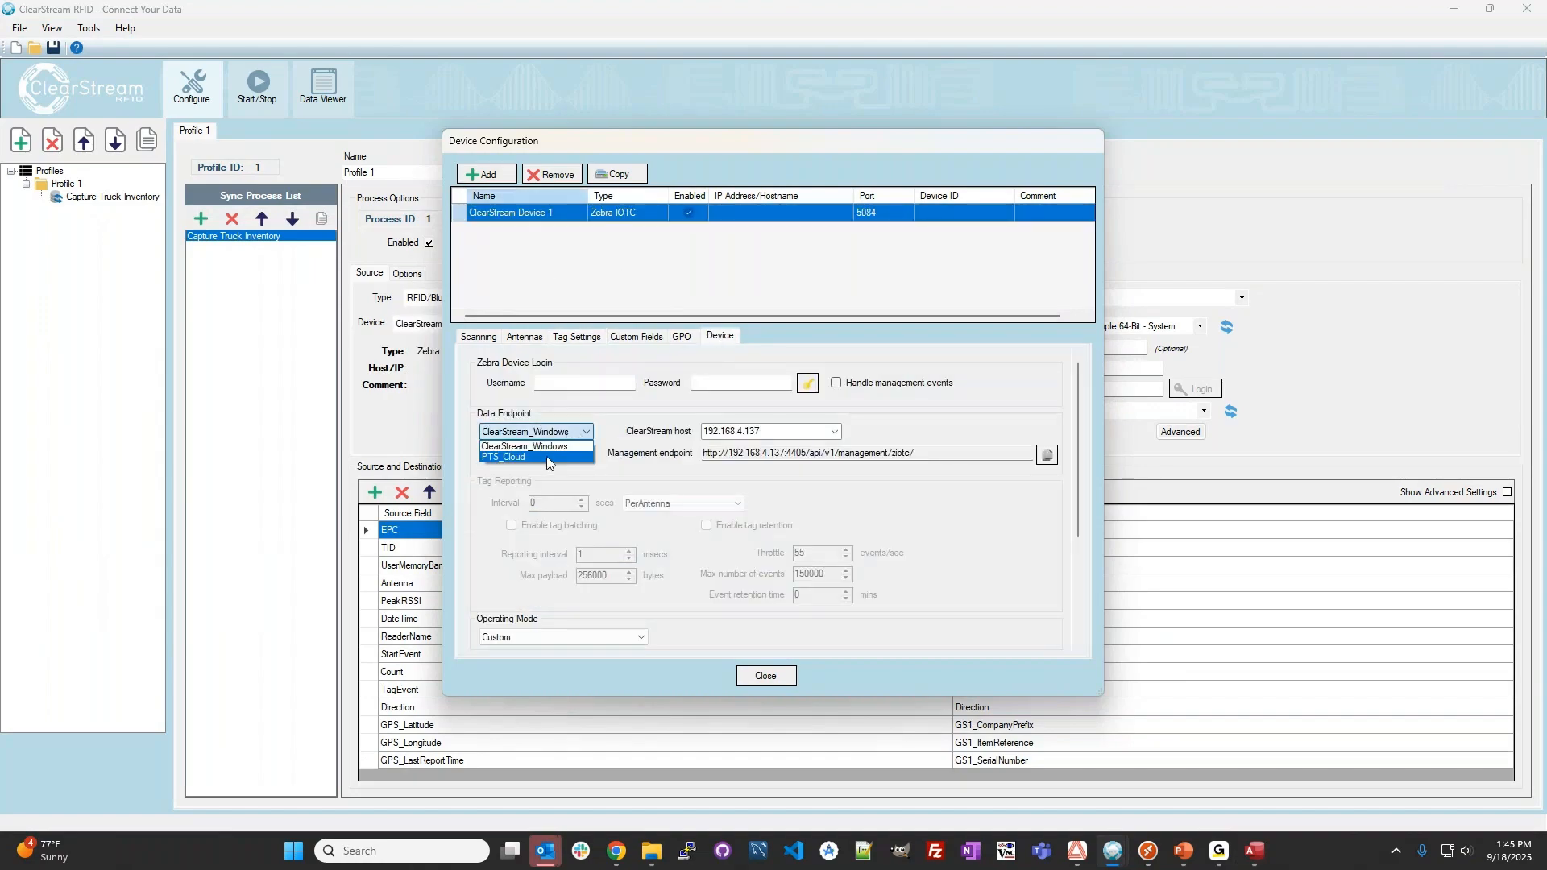
left_click(508, 431)
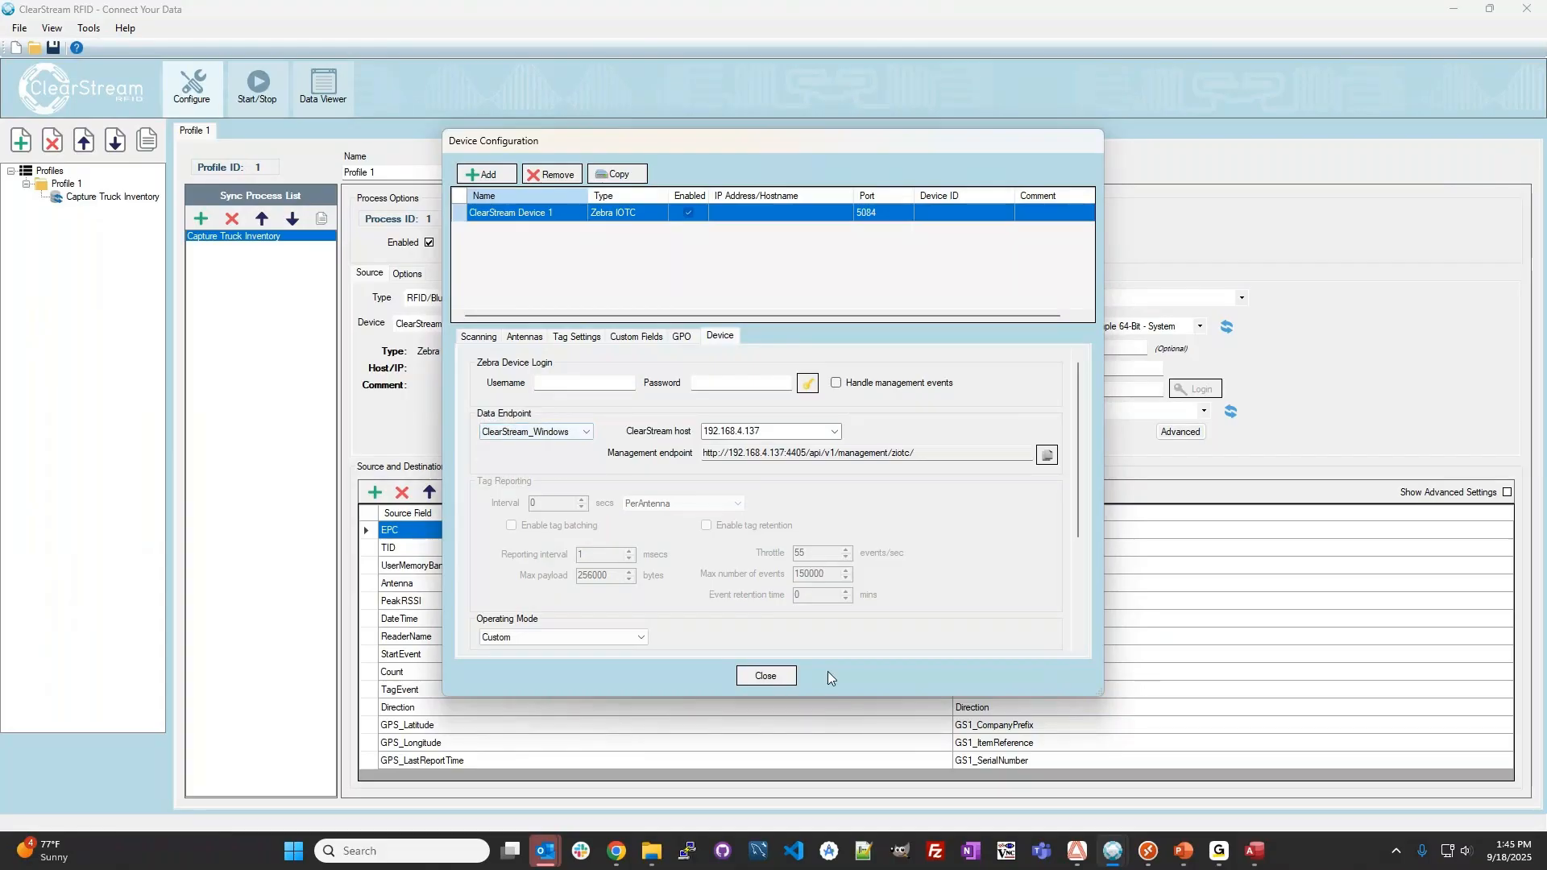
left_click(764, 681)
left_click(1084, 298)
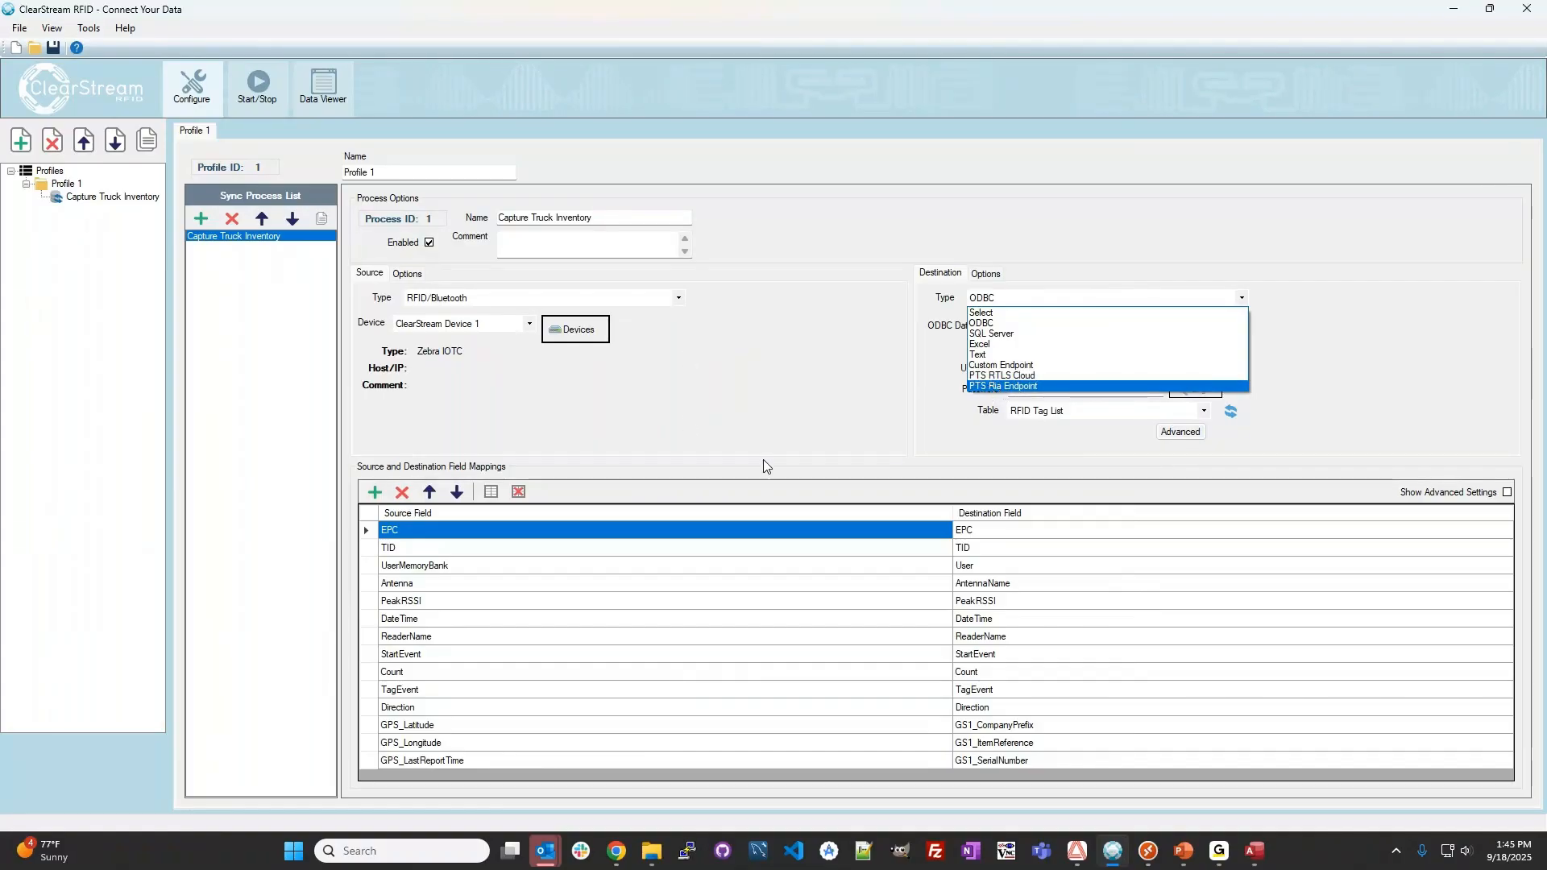
left_click(885, 420)
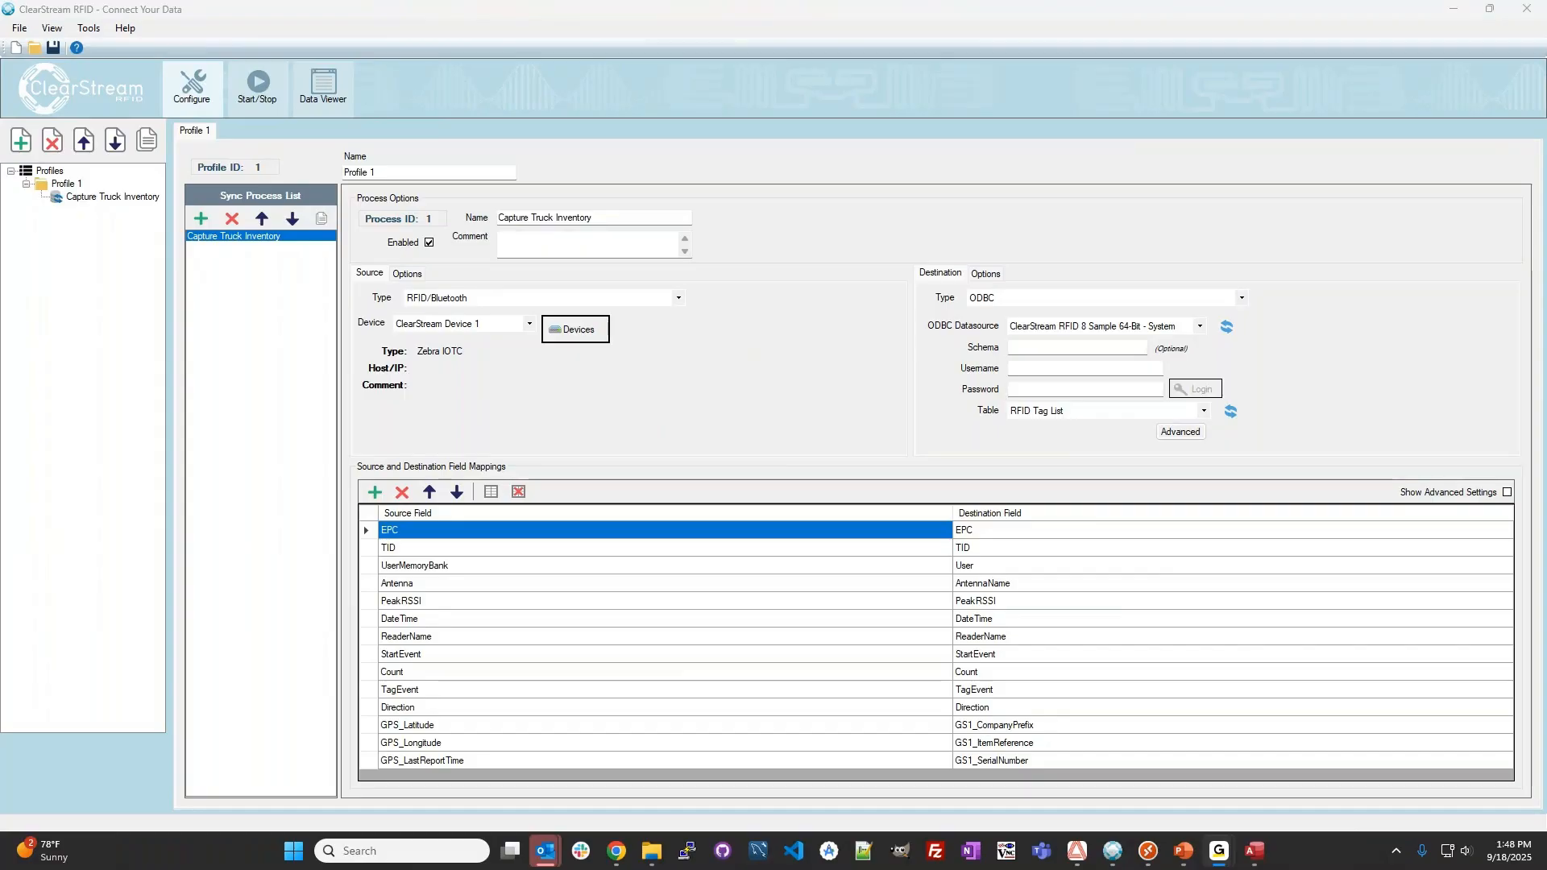
Reopen the configuration of ClearStream Device 1 and review its operating mode options and directionality settings.
left_click(580, 328)
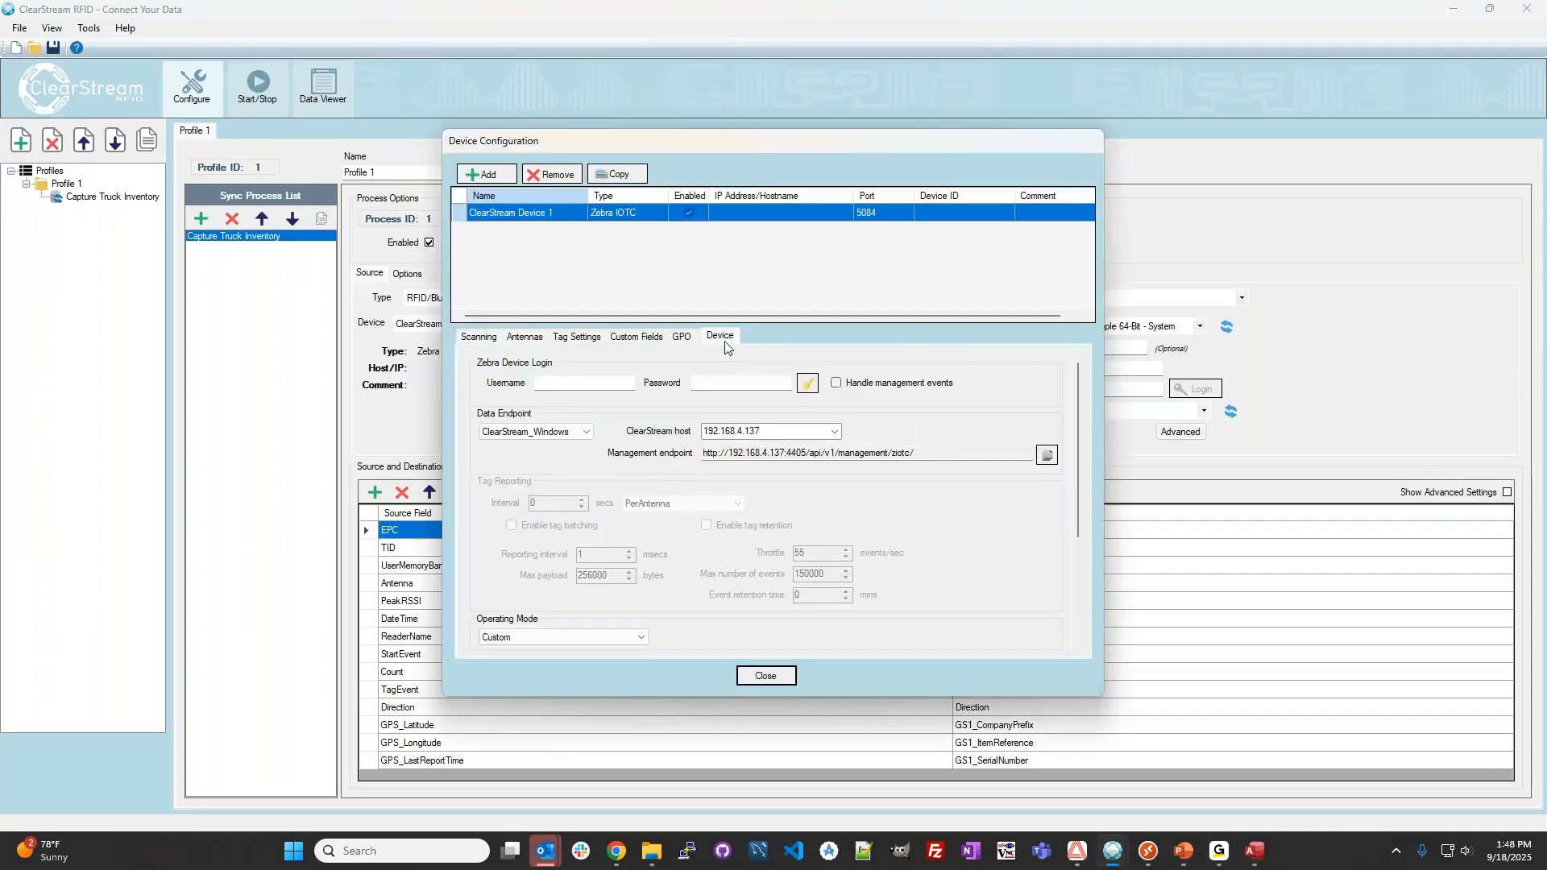
left_click(568, 637)
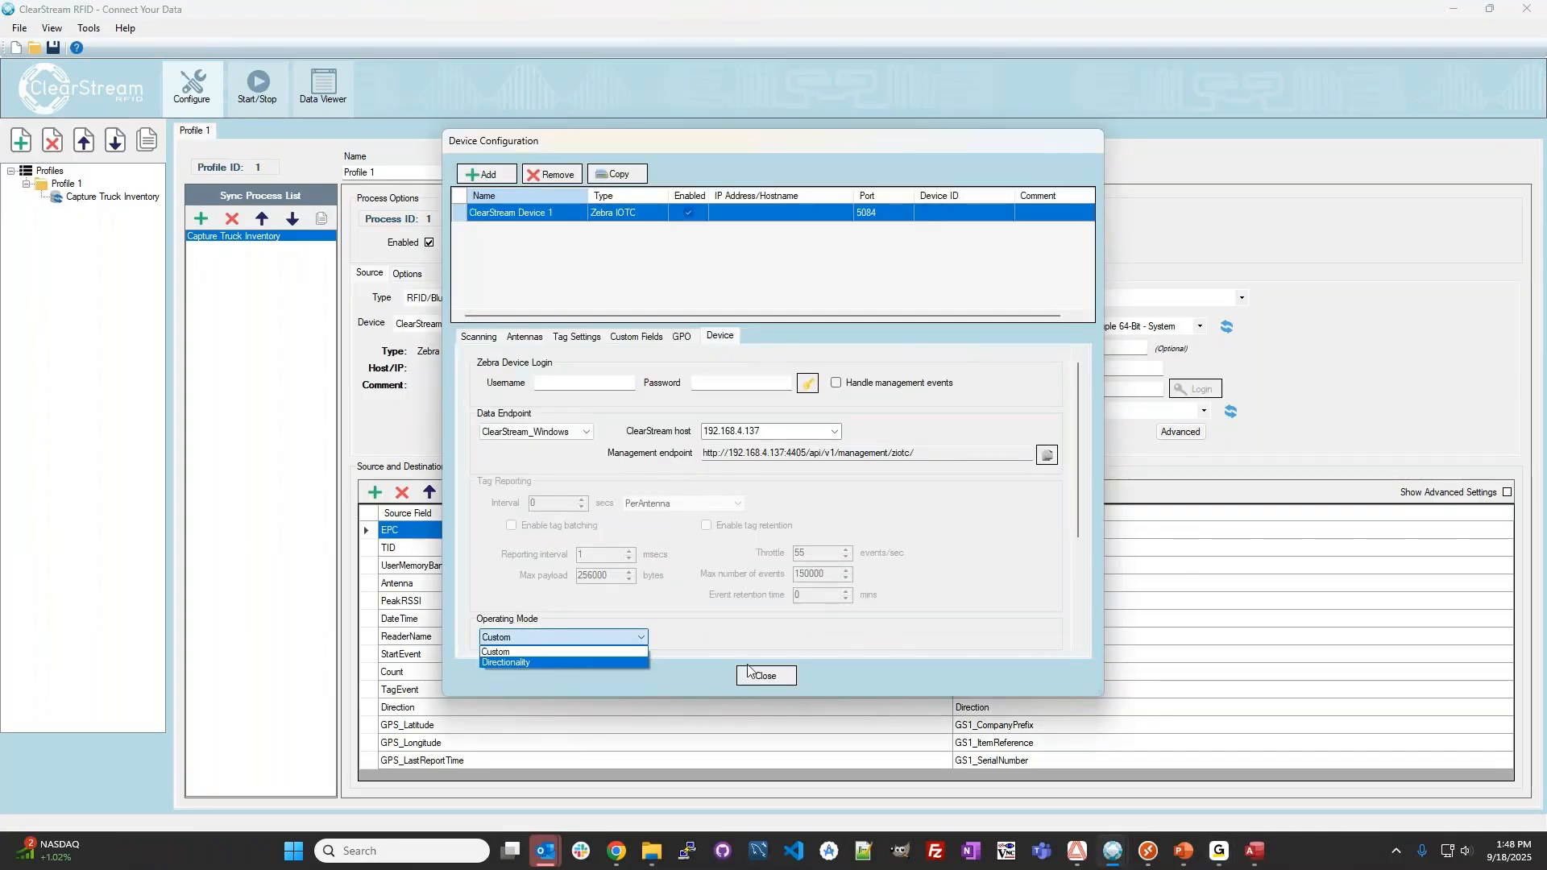
left_click(1080, 515)
left_click_drag(1077, 523, 1080, 604)
left_click(636, 499)
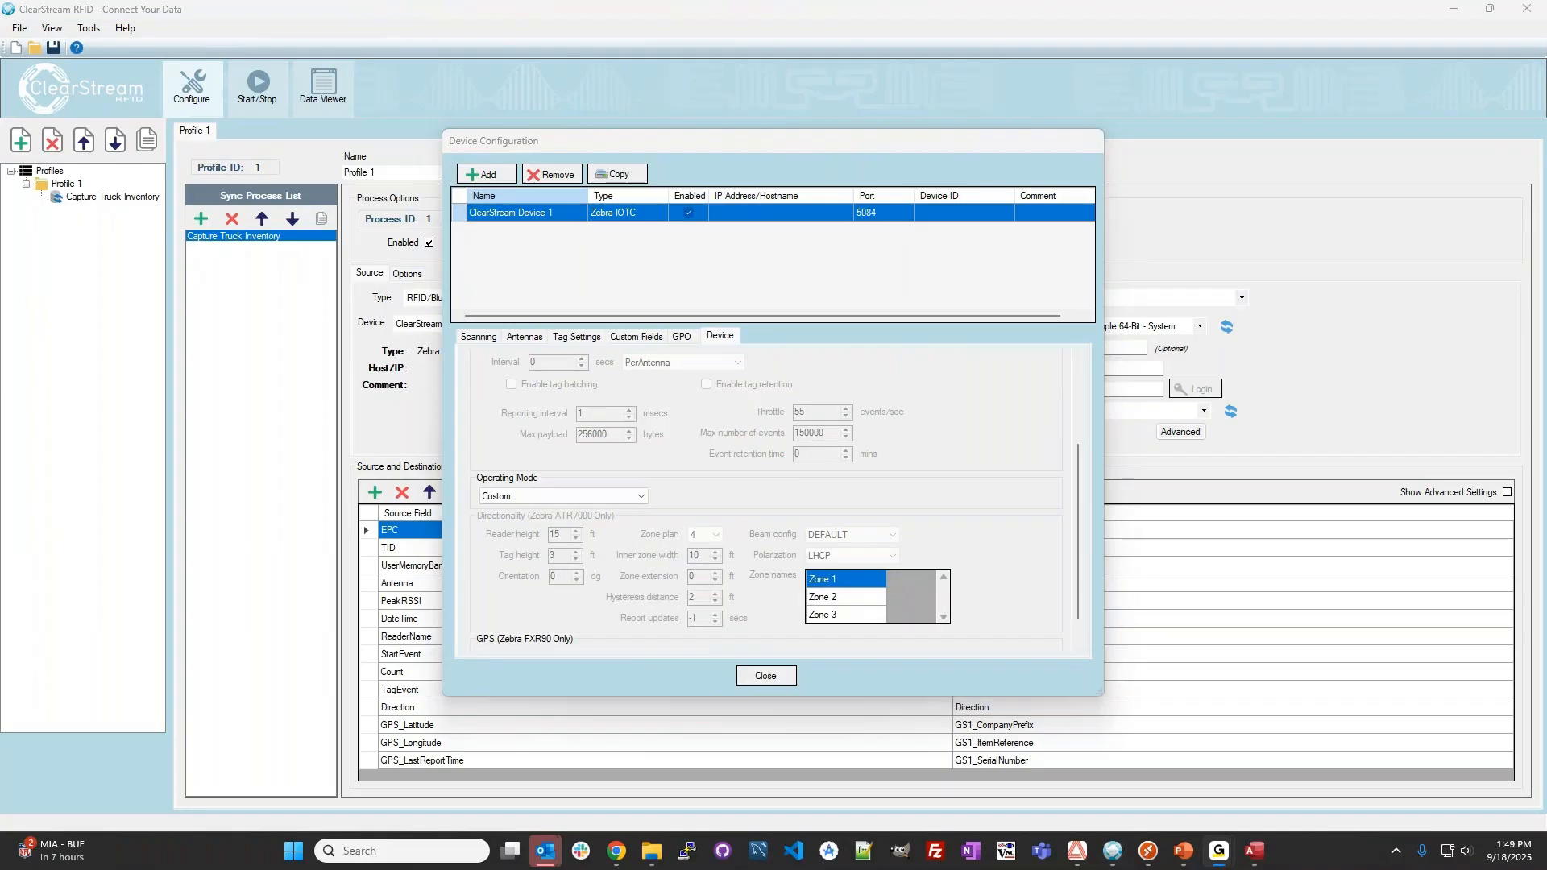
Switch to the running PowerPoint slide show and advance from the Questions slide to the Contact Us slide.
mouse_move(1182, 856)
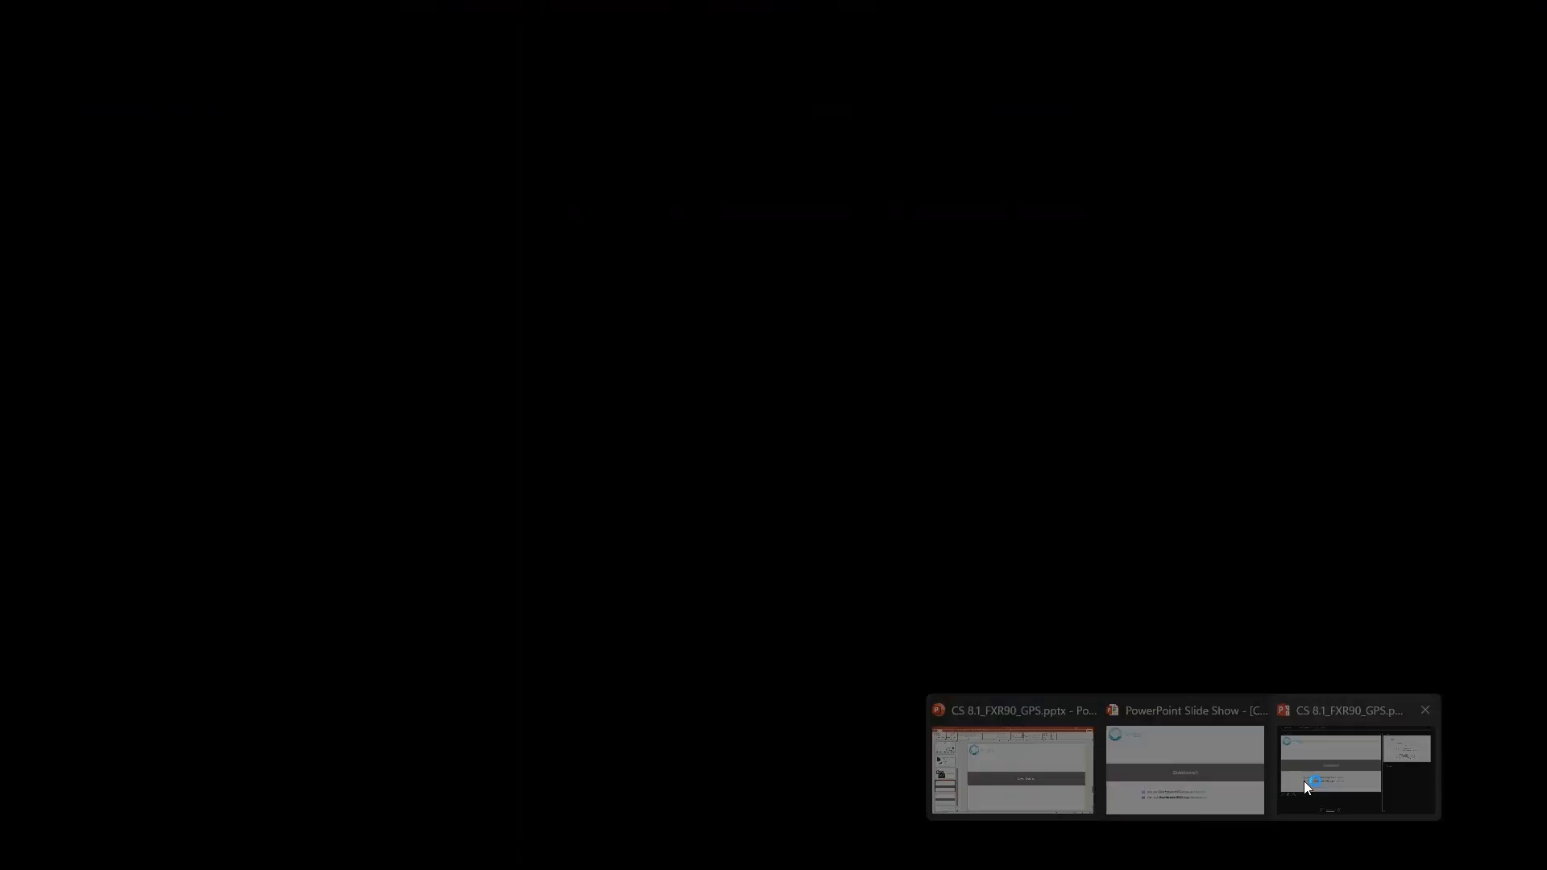
left_click(1188, 778)
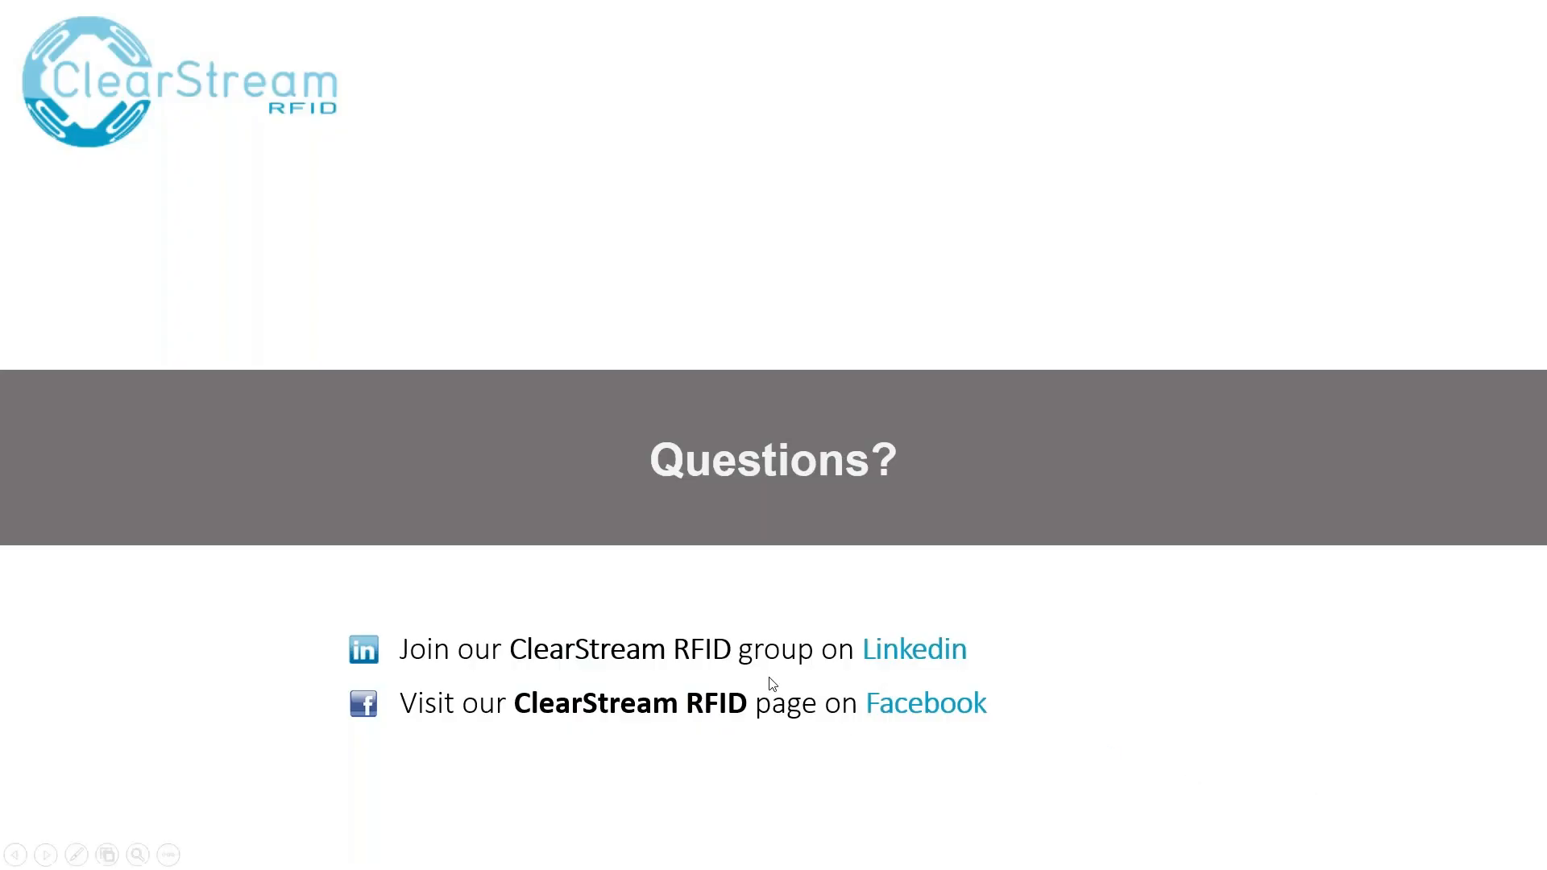
left_click(910, 527)
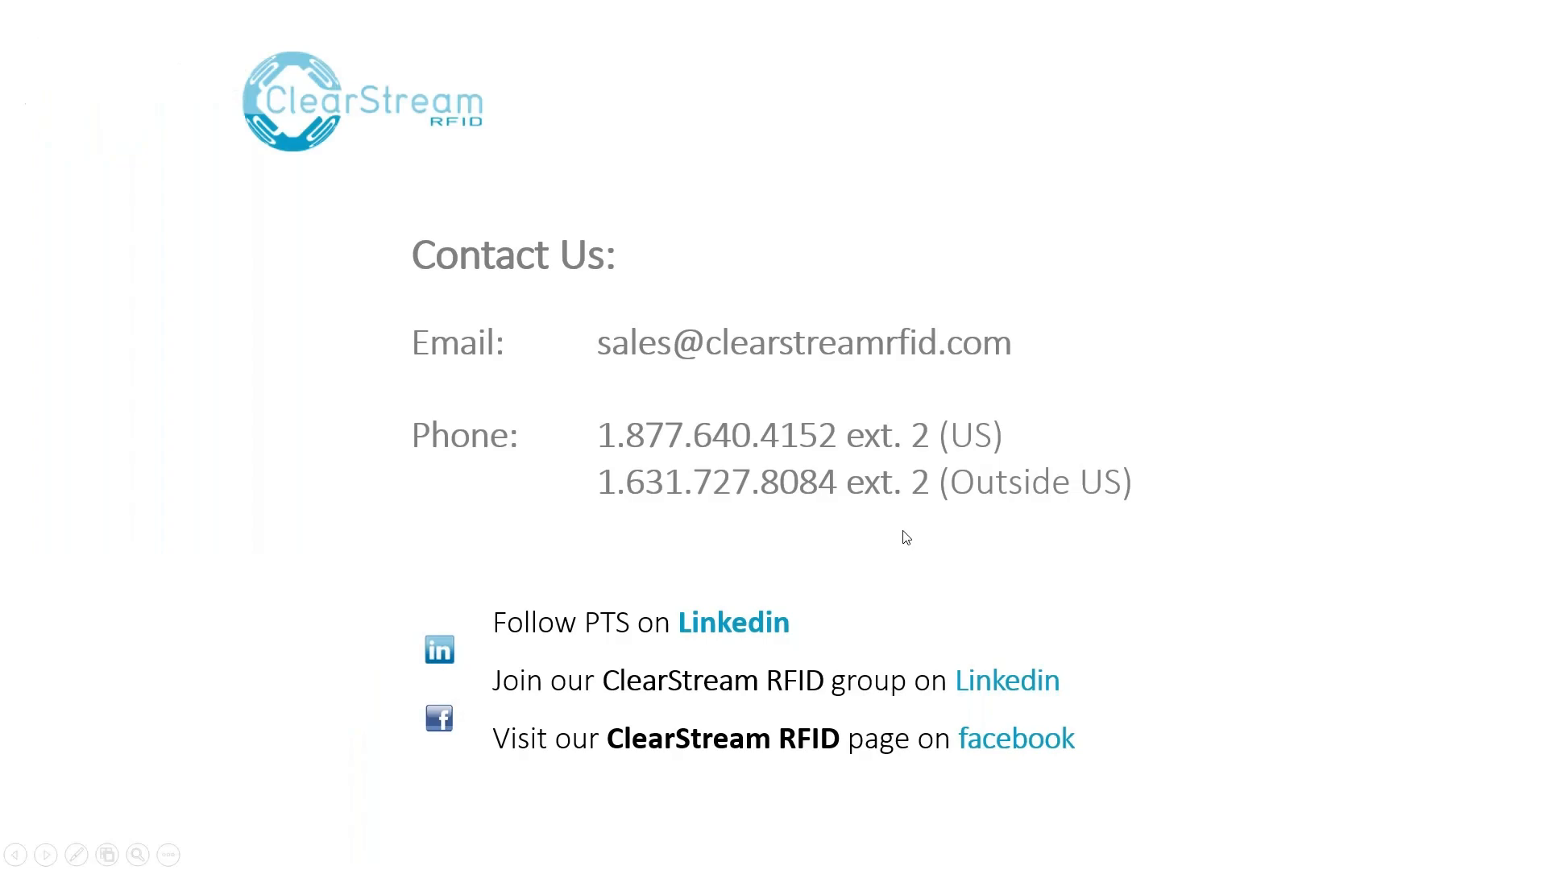